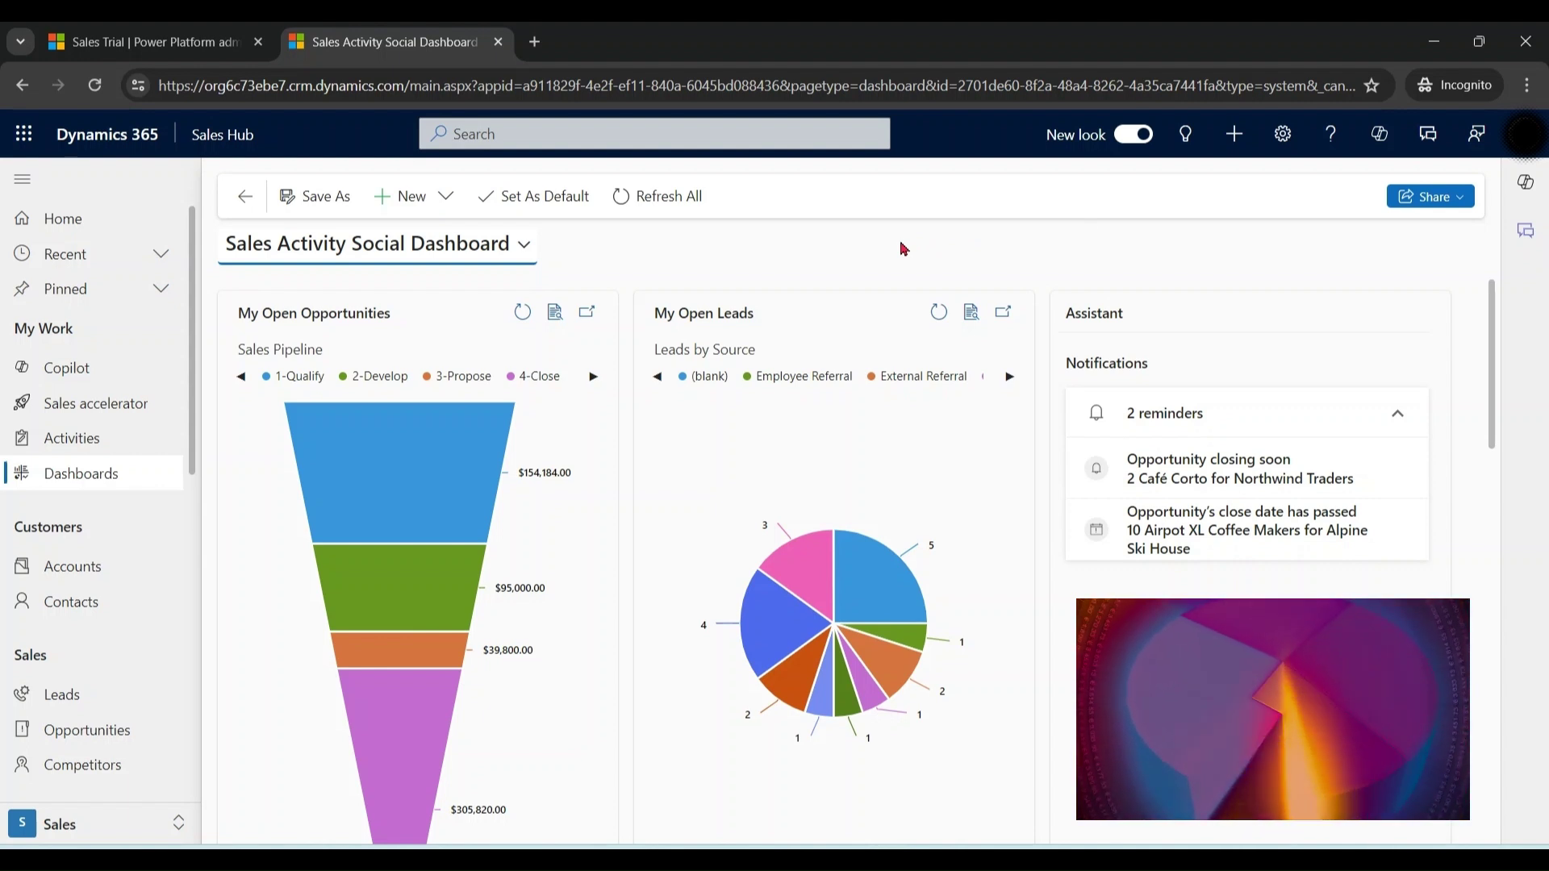
Open the Leads dashboard, then return to Dashboards and list the system dashboards.
click(81, 478)
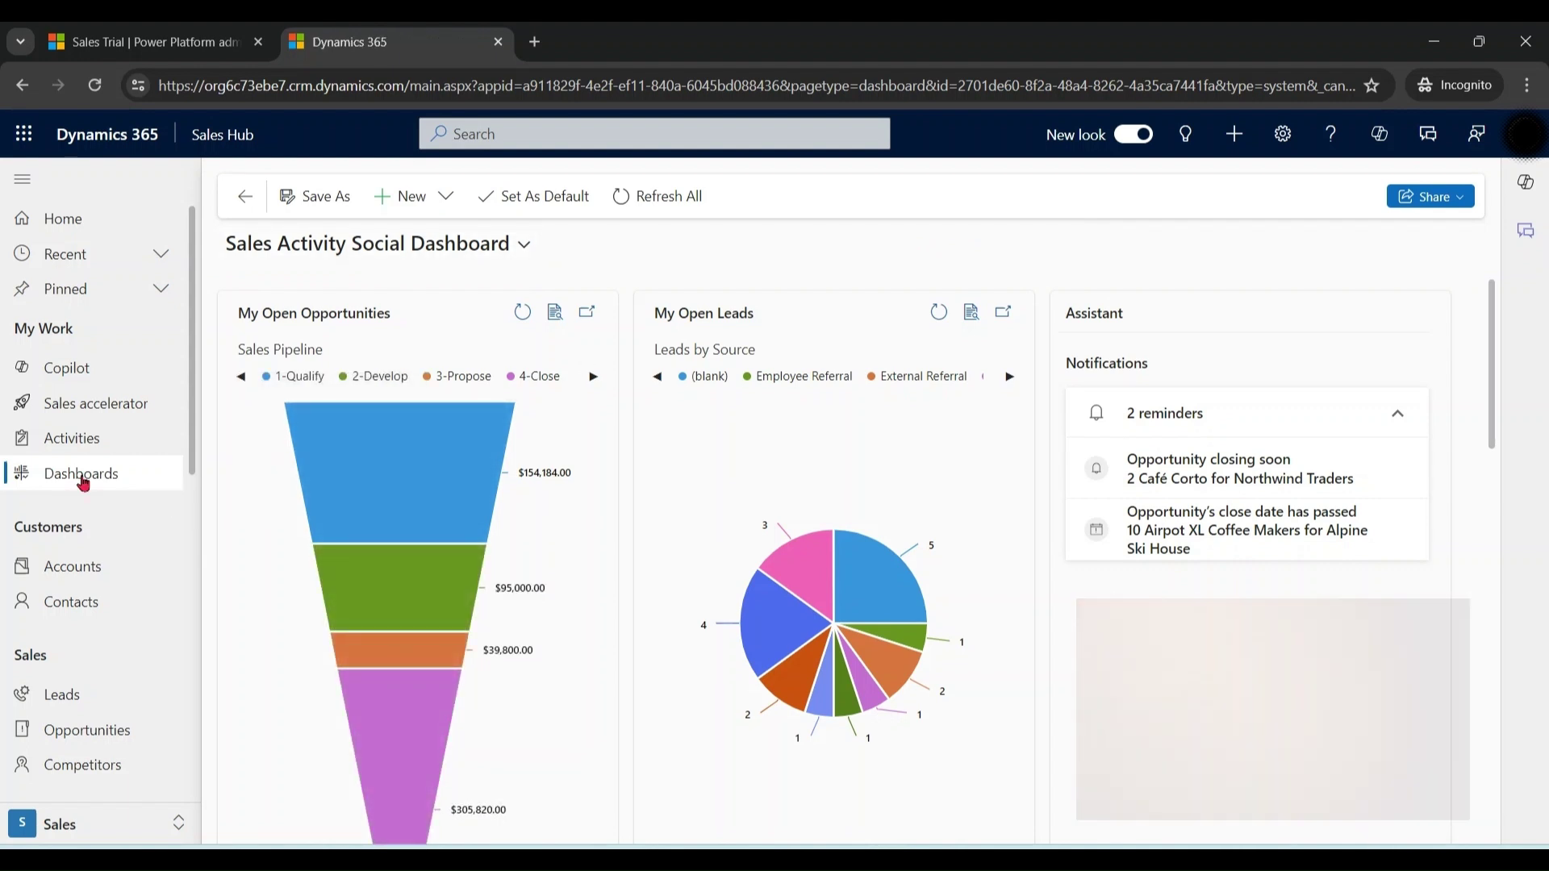
drag(194, 436, 184, 555)
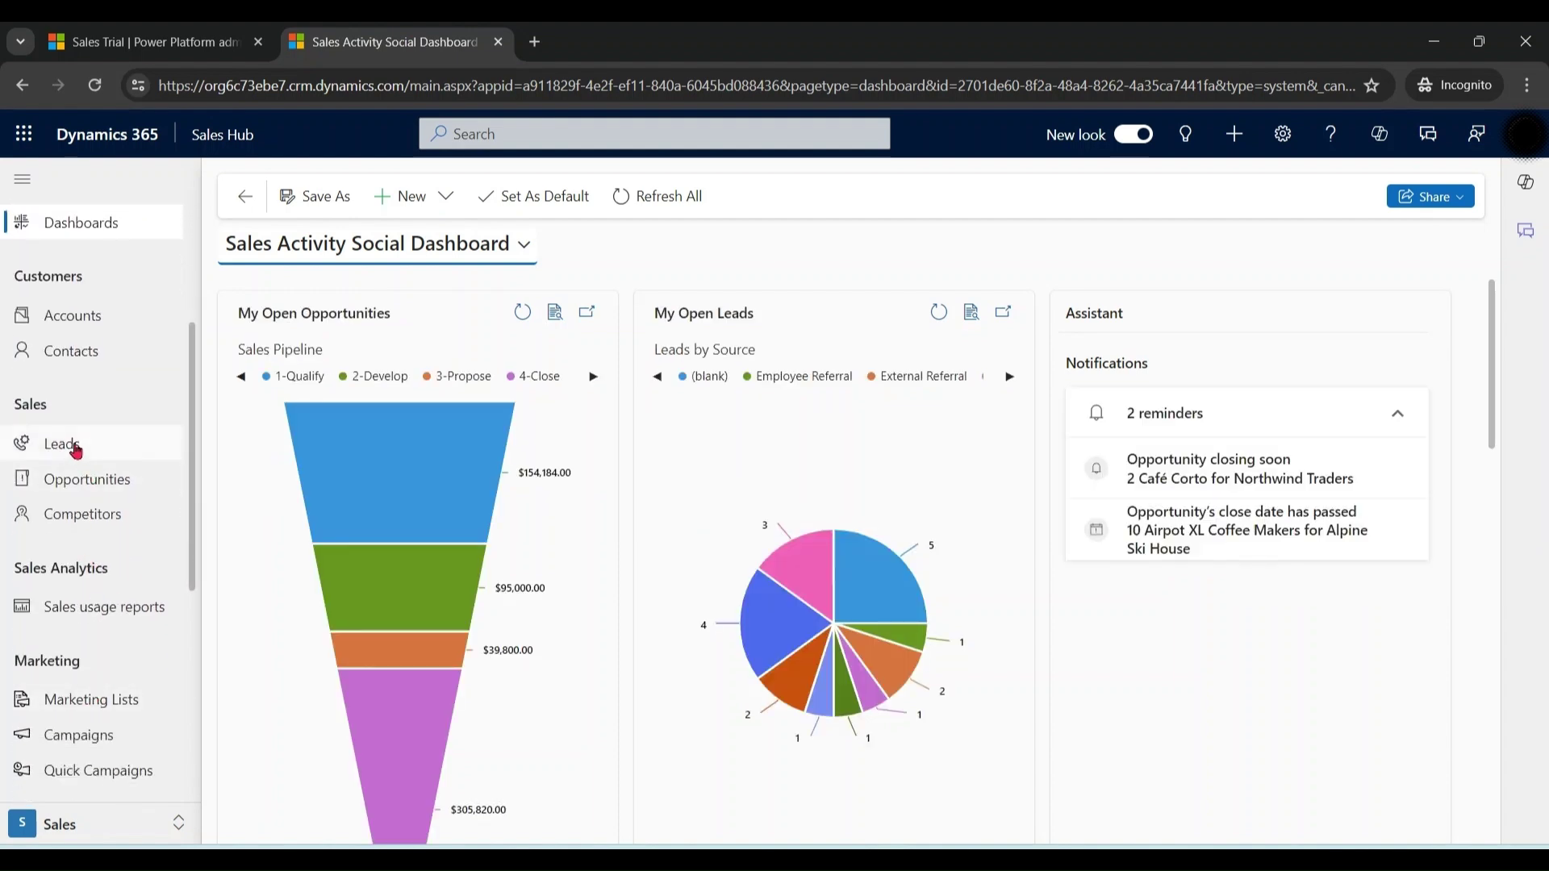
click(70, 454)
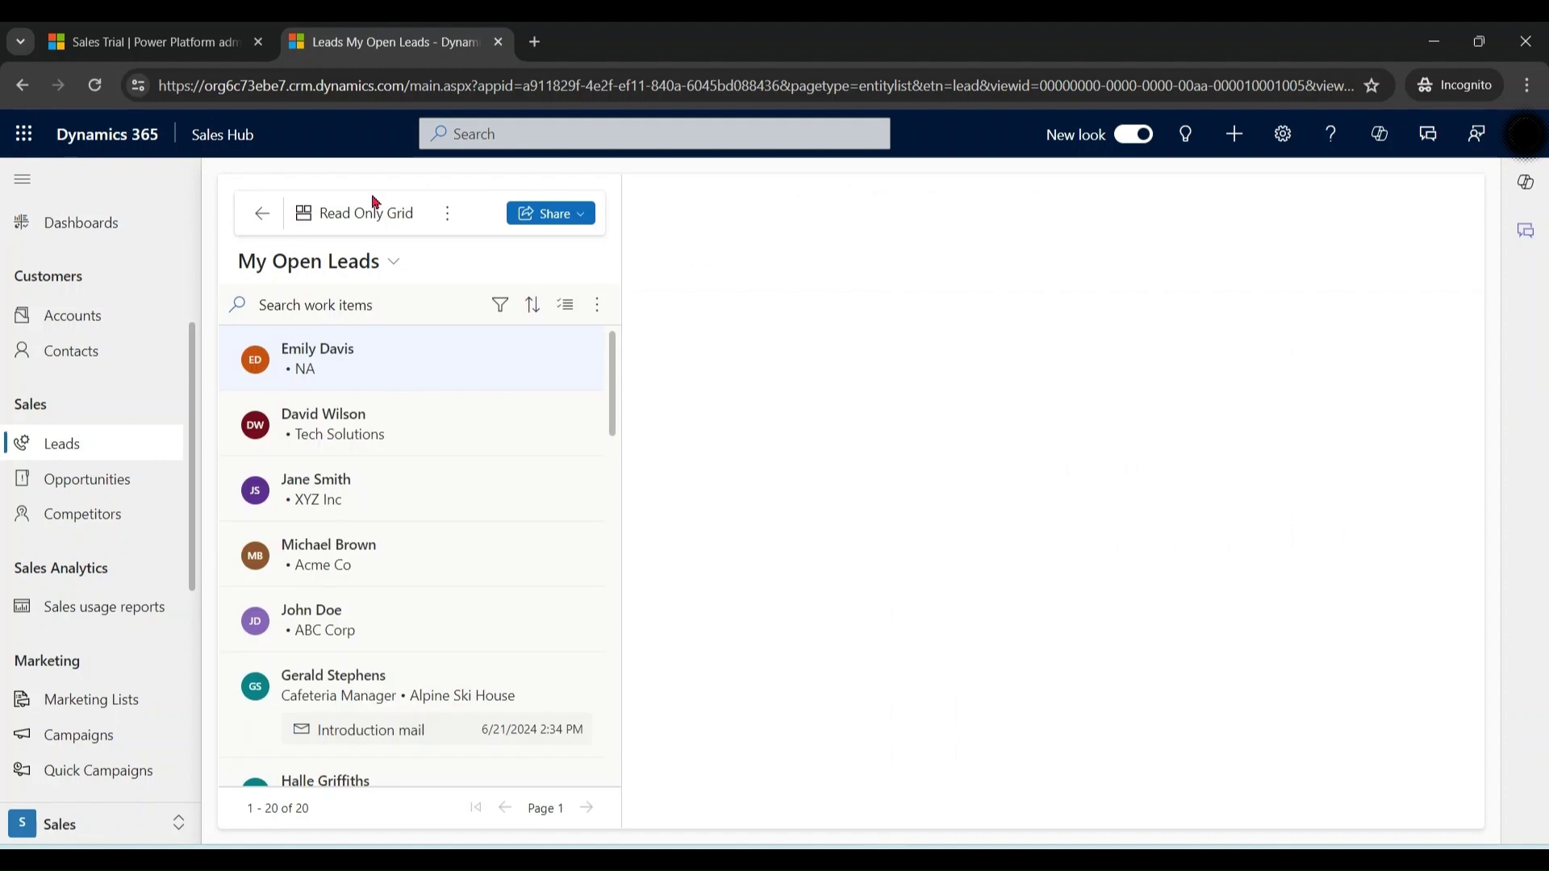
click(1261, 196)
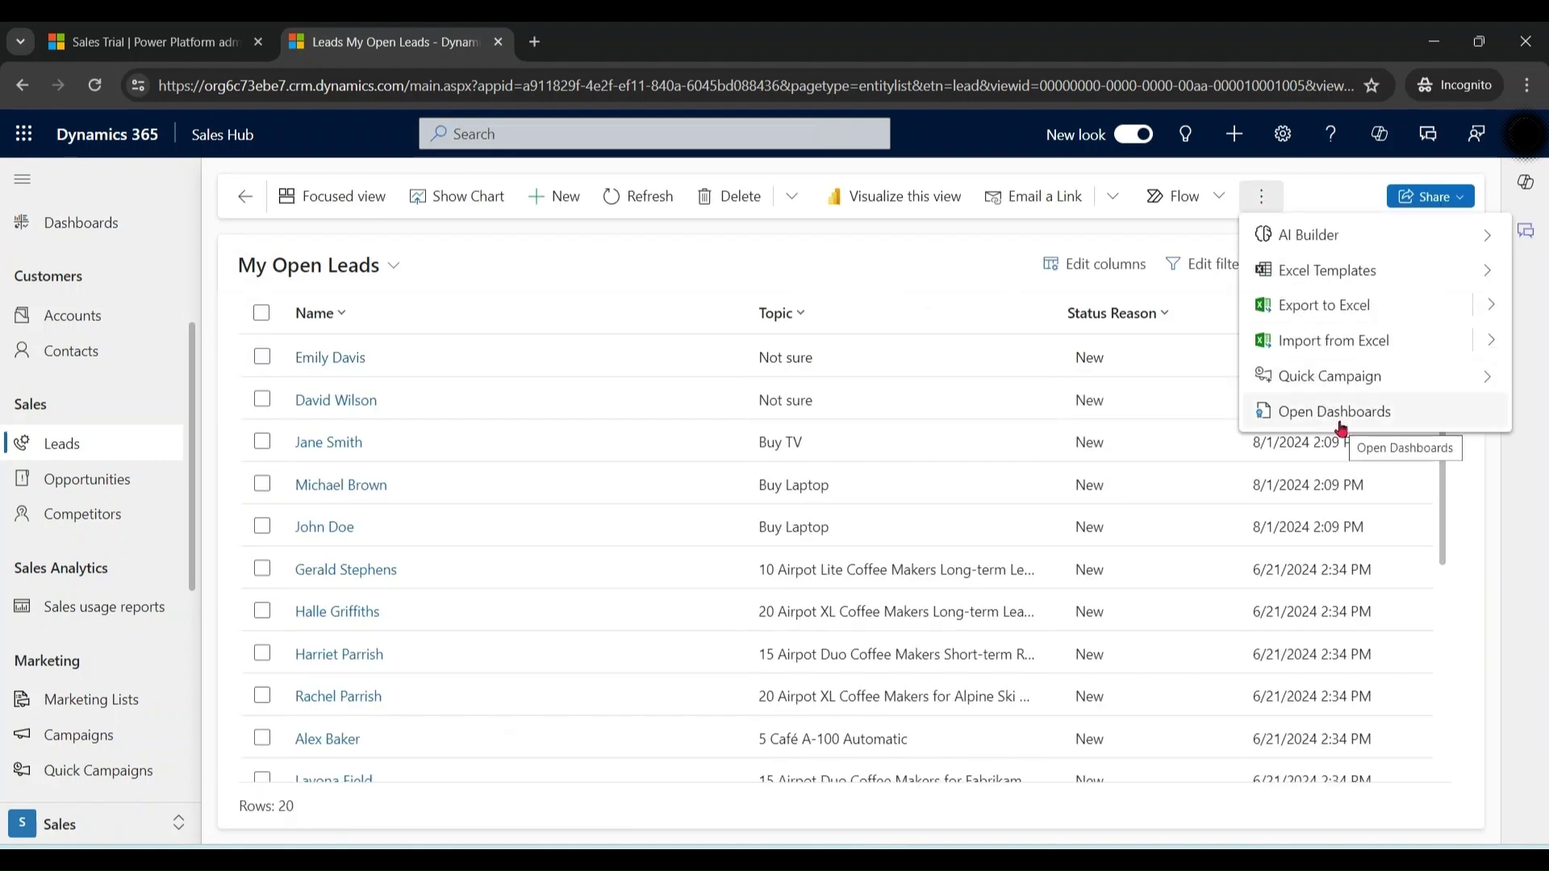
click(1339, 425)
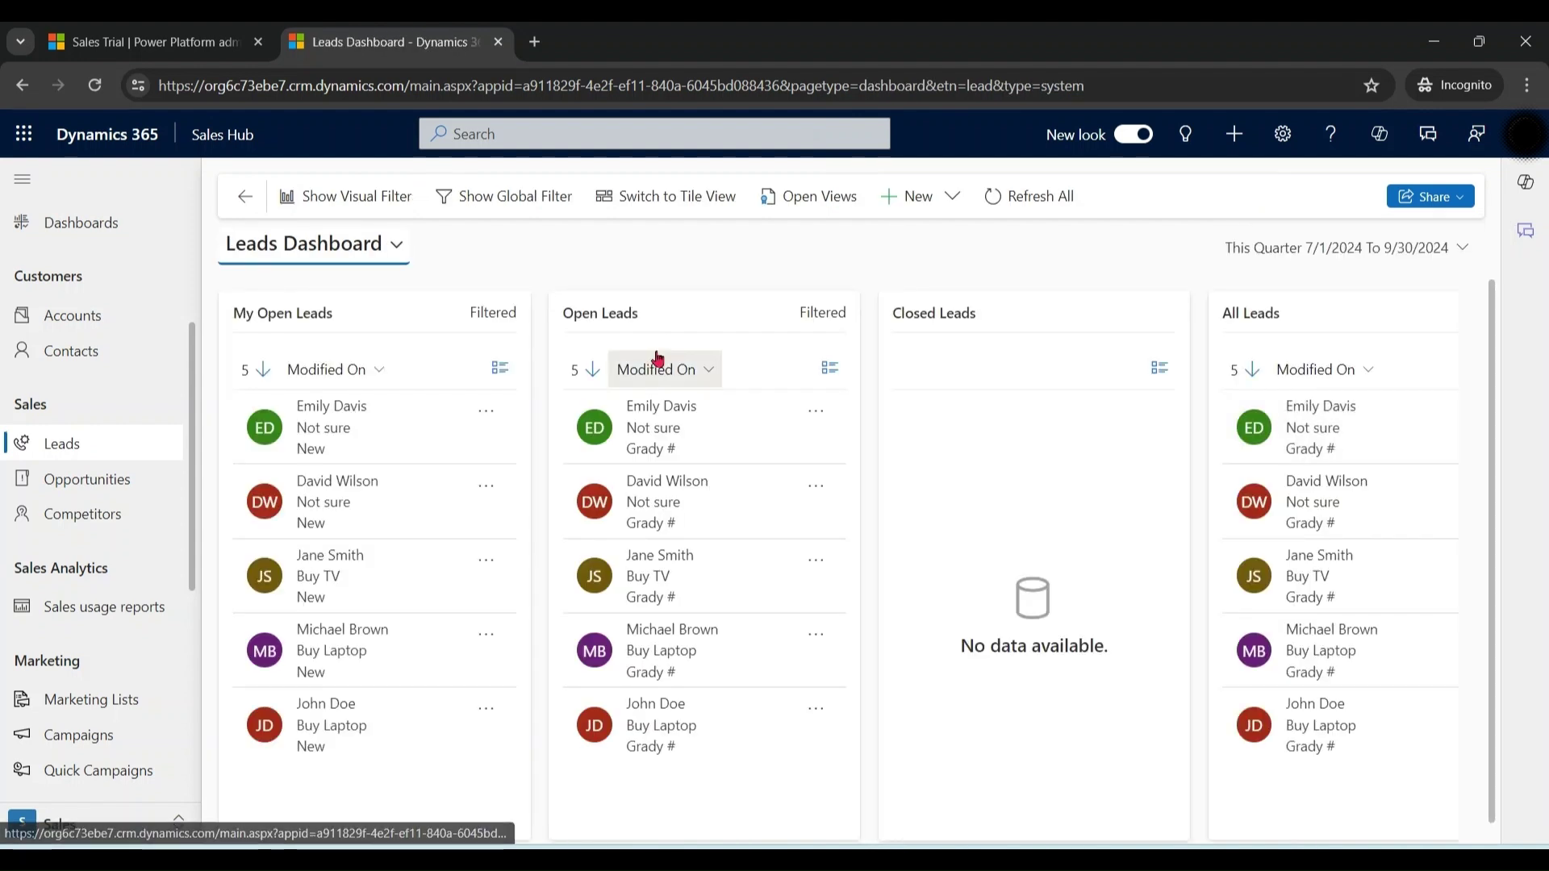
click(115, 232)
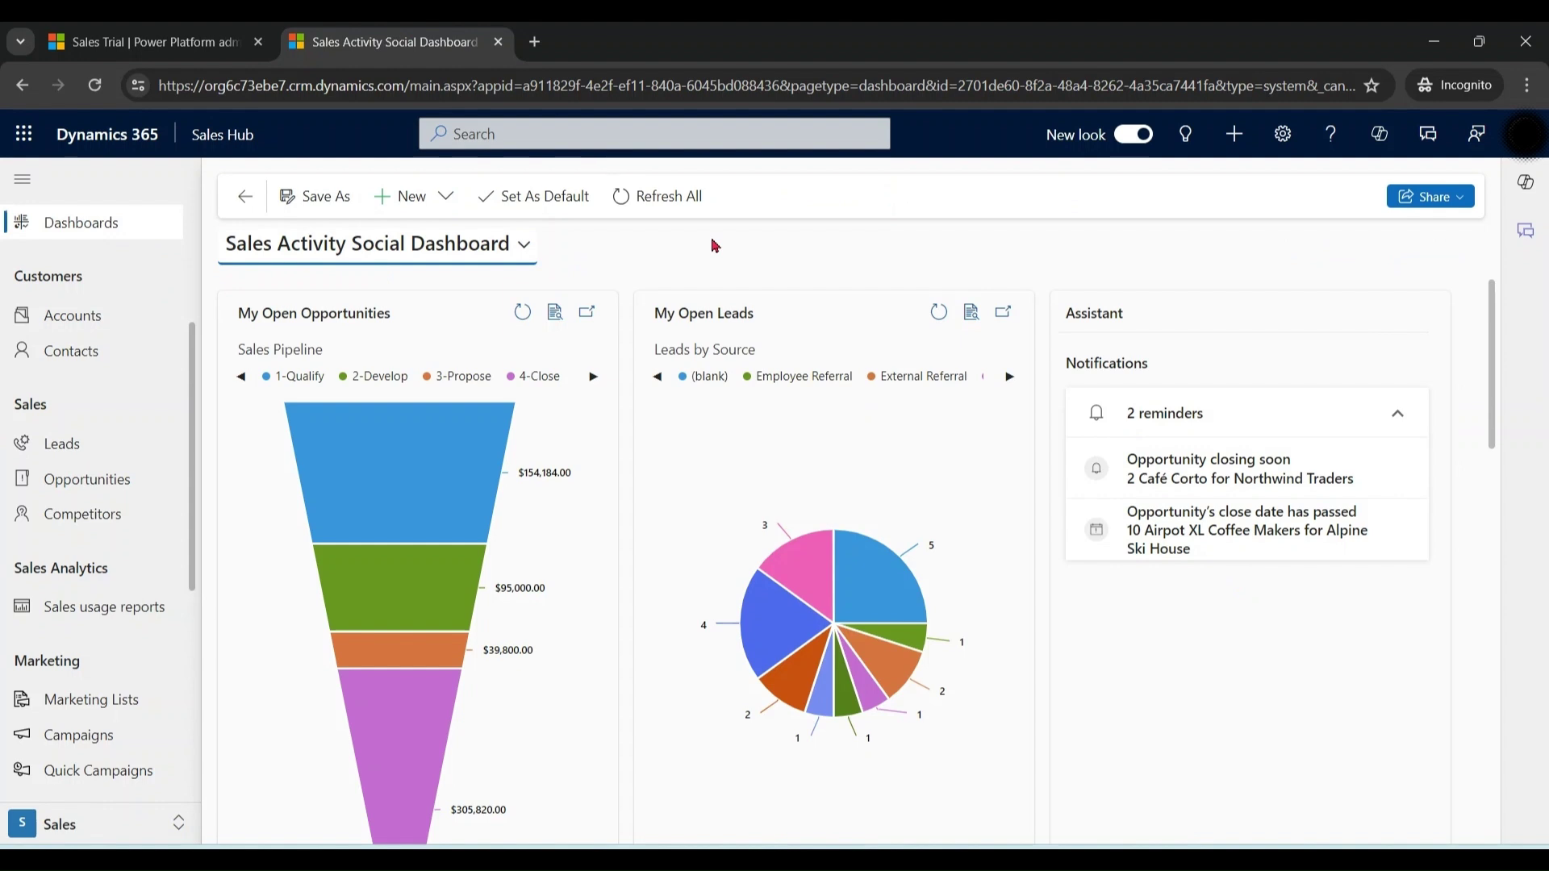
click(526, 258)
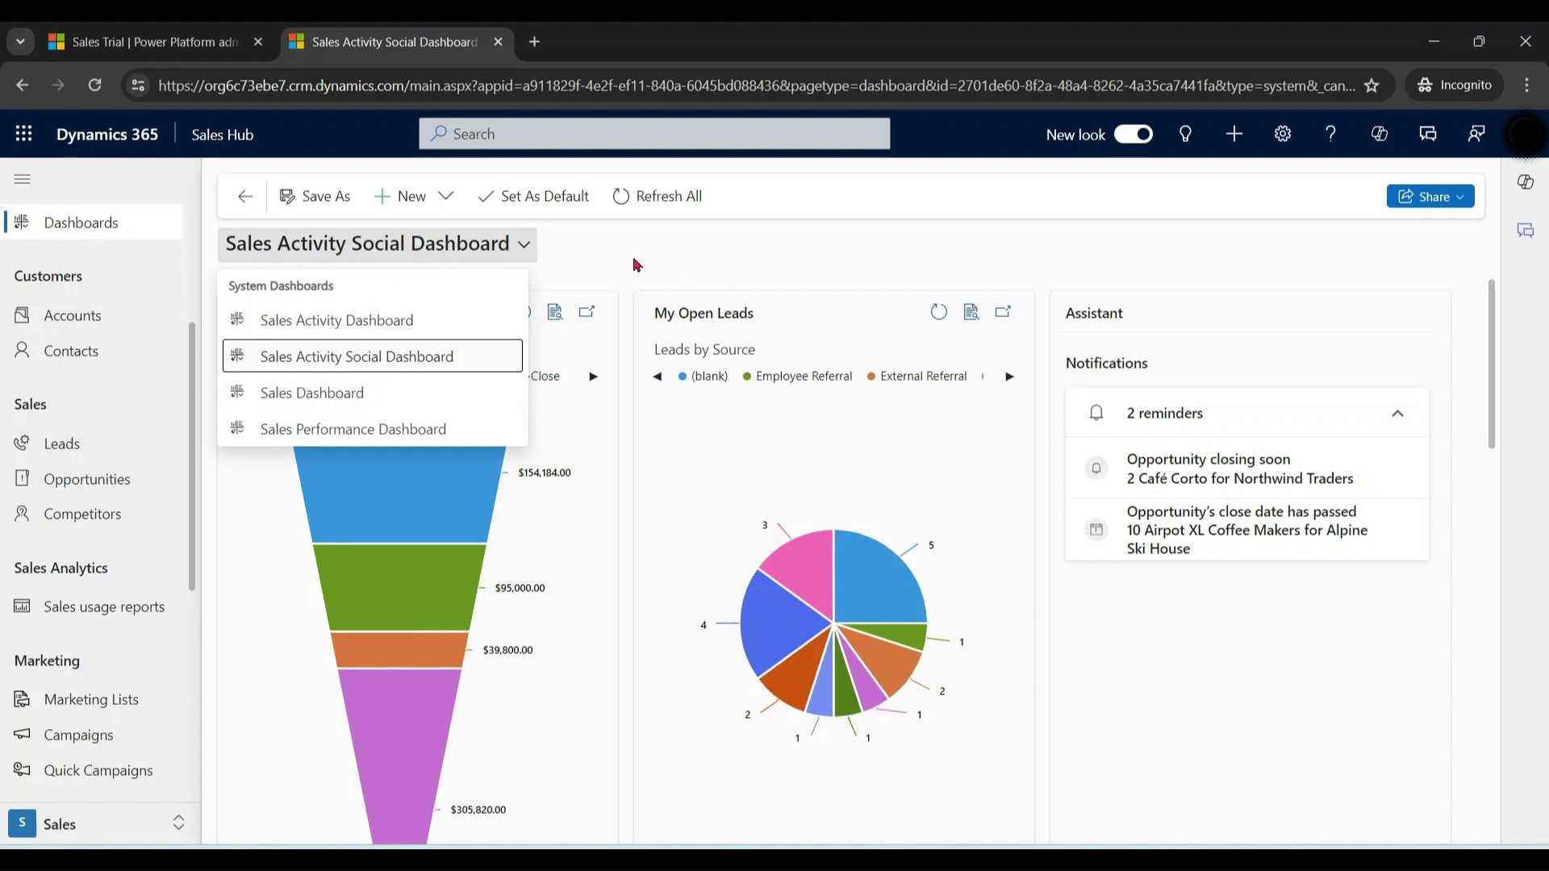
Close the dashboard selector, leaving the Sales Activity Social Dashboard open.
click(637, 264)
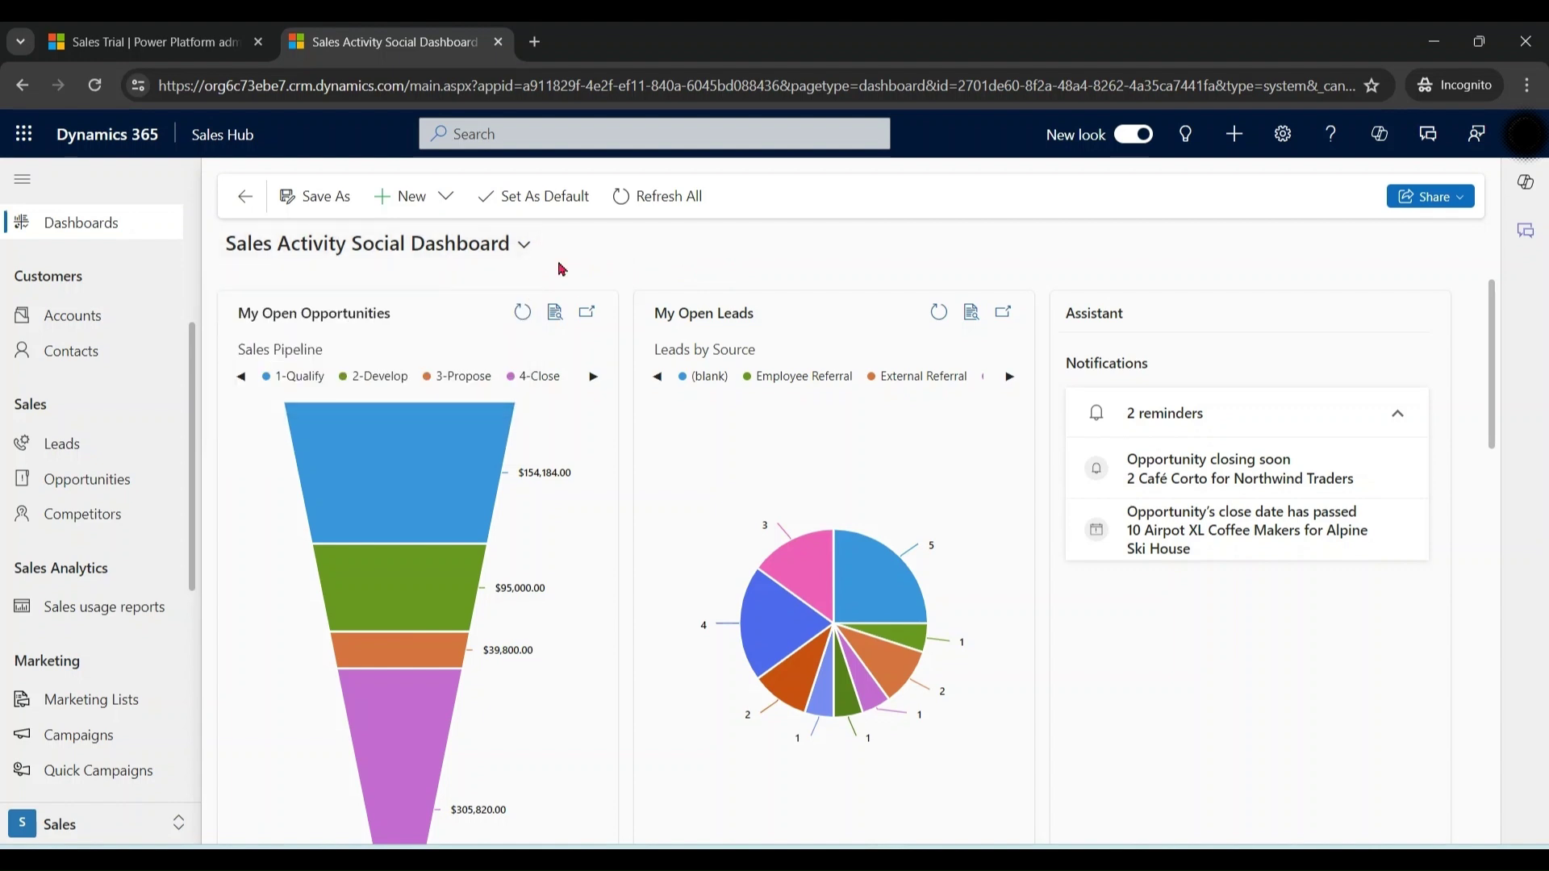
Create a new Dynamics 365 dashboard with the 2-Column Regular layout.
click(452, 207)
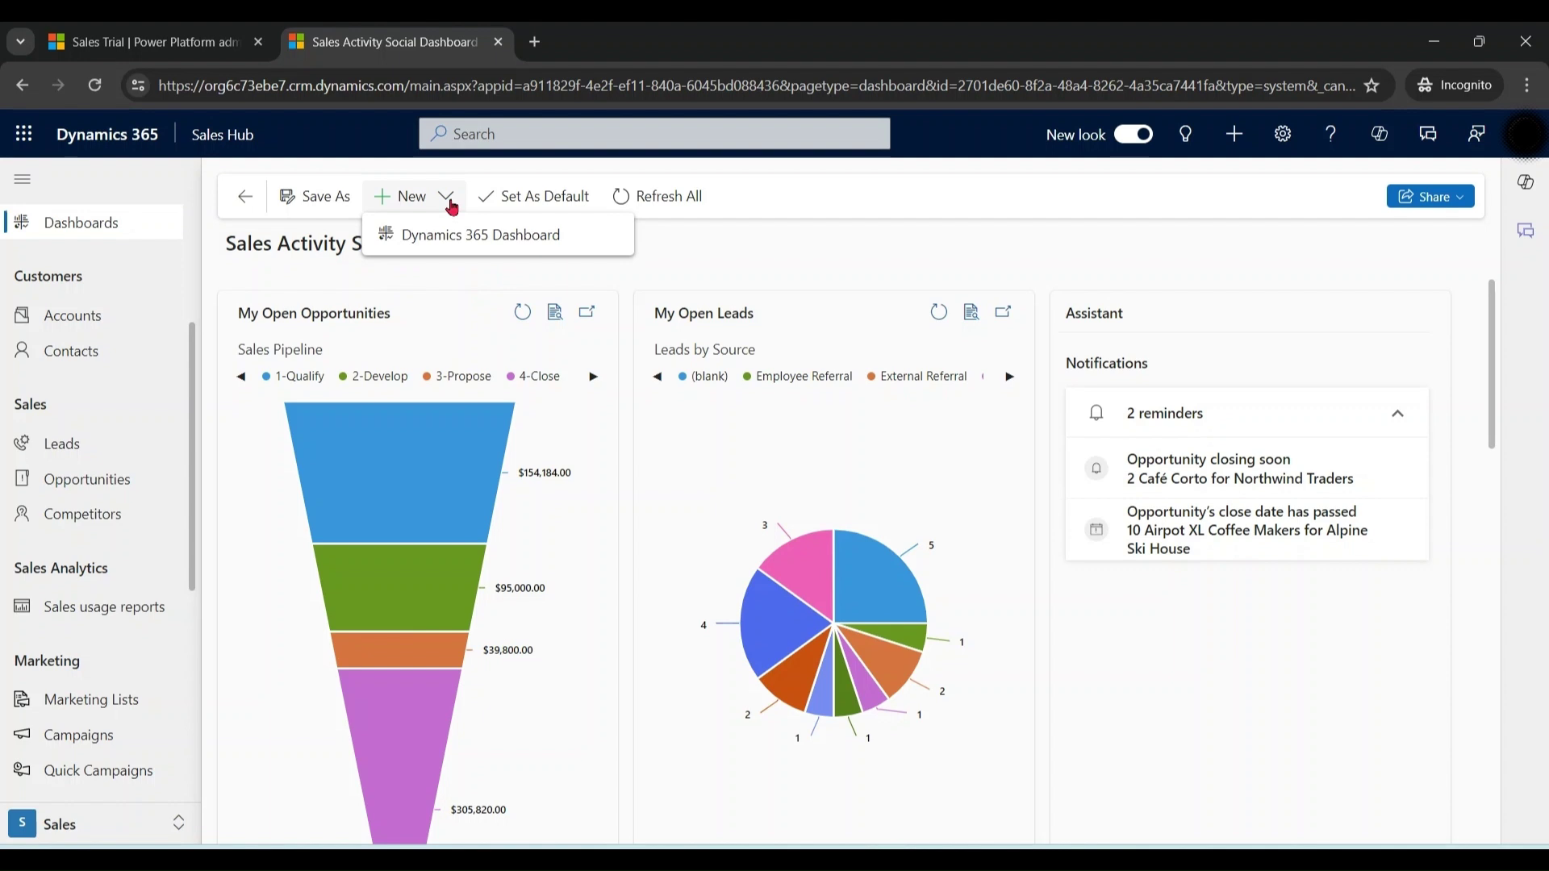
click(482, 245)
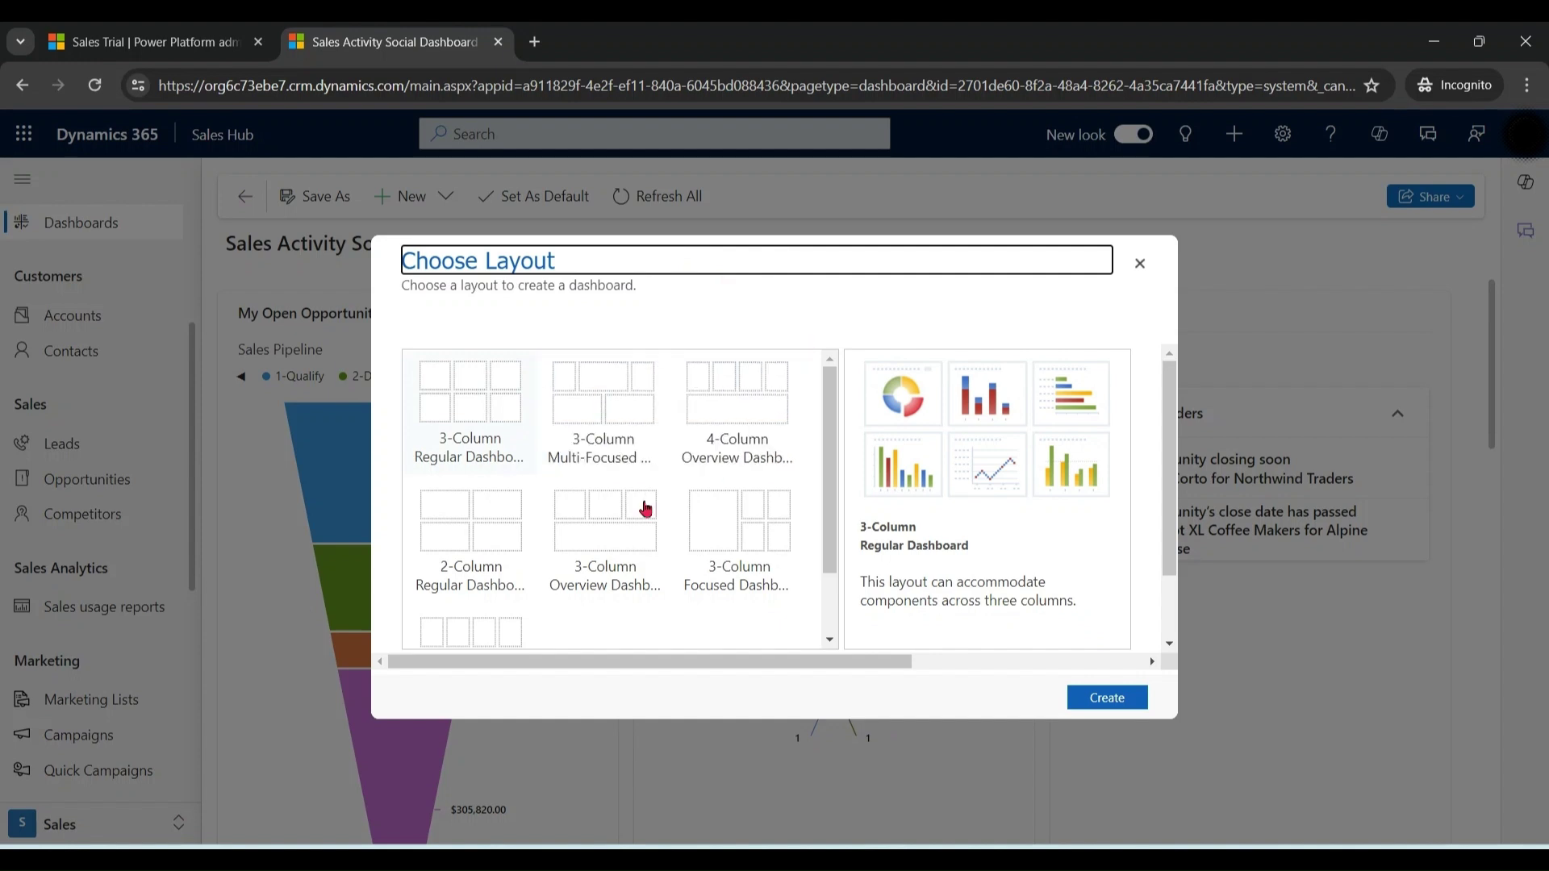
click(476, 524)
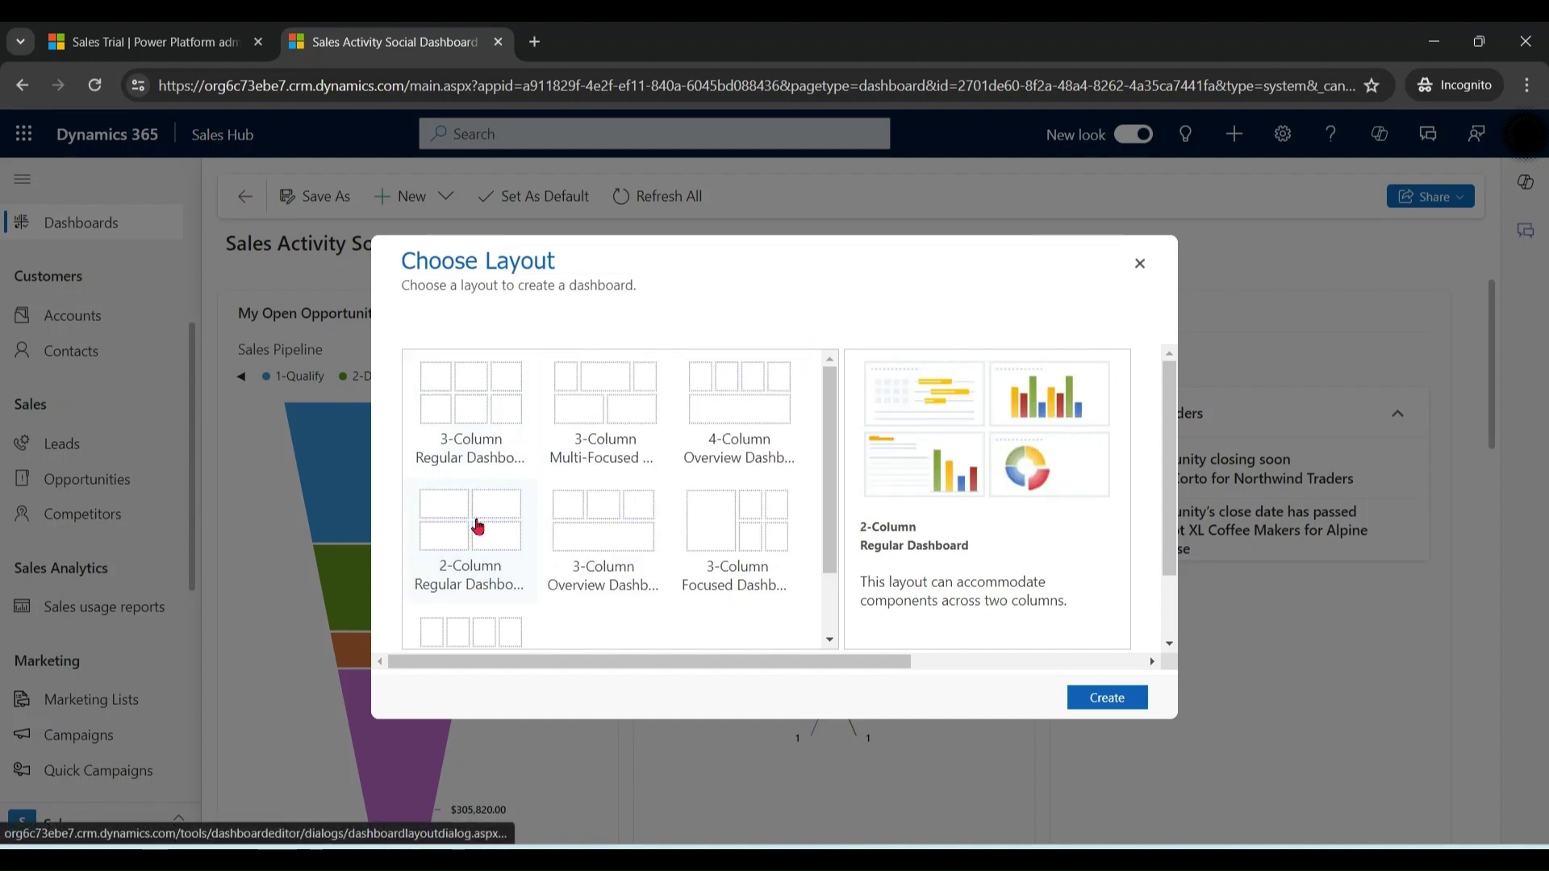
click(1103, 706)
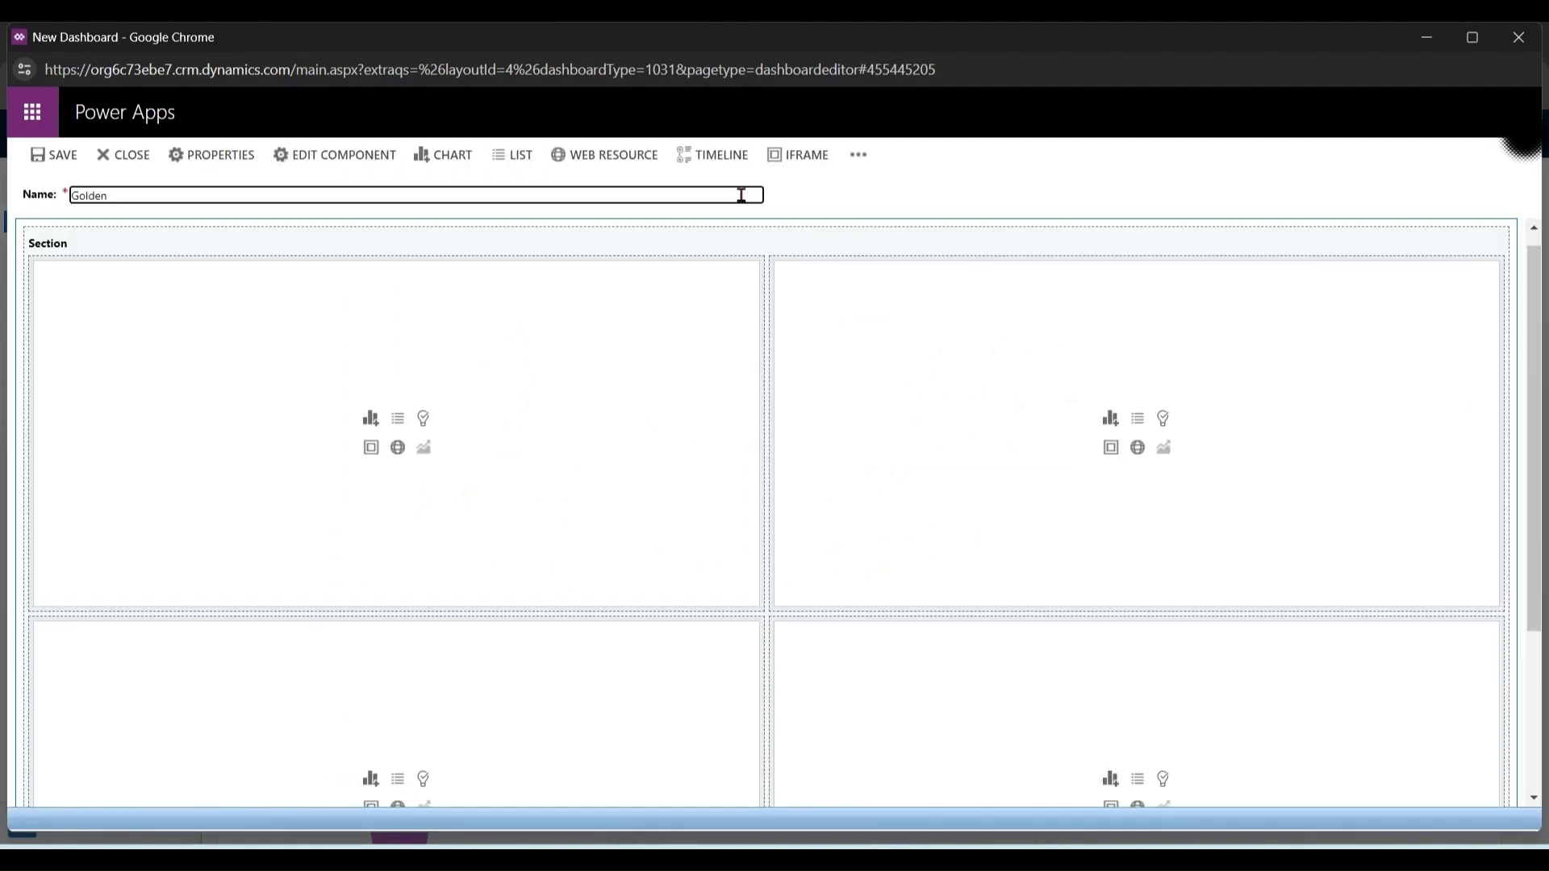
Name the dashboard 'Golden Ops' and add an Opportunity Top Opportunities chart for All Opportunities.
text(Golden Opp)
click(371, 418)
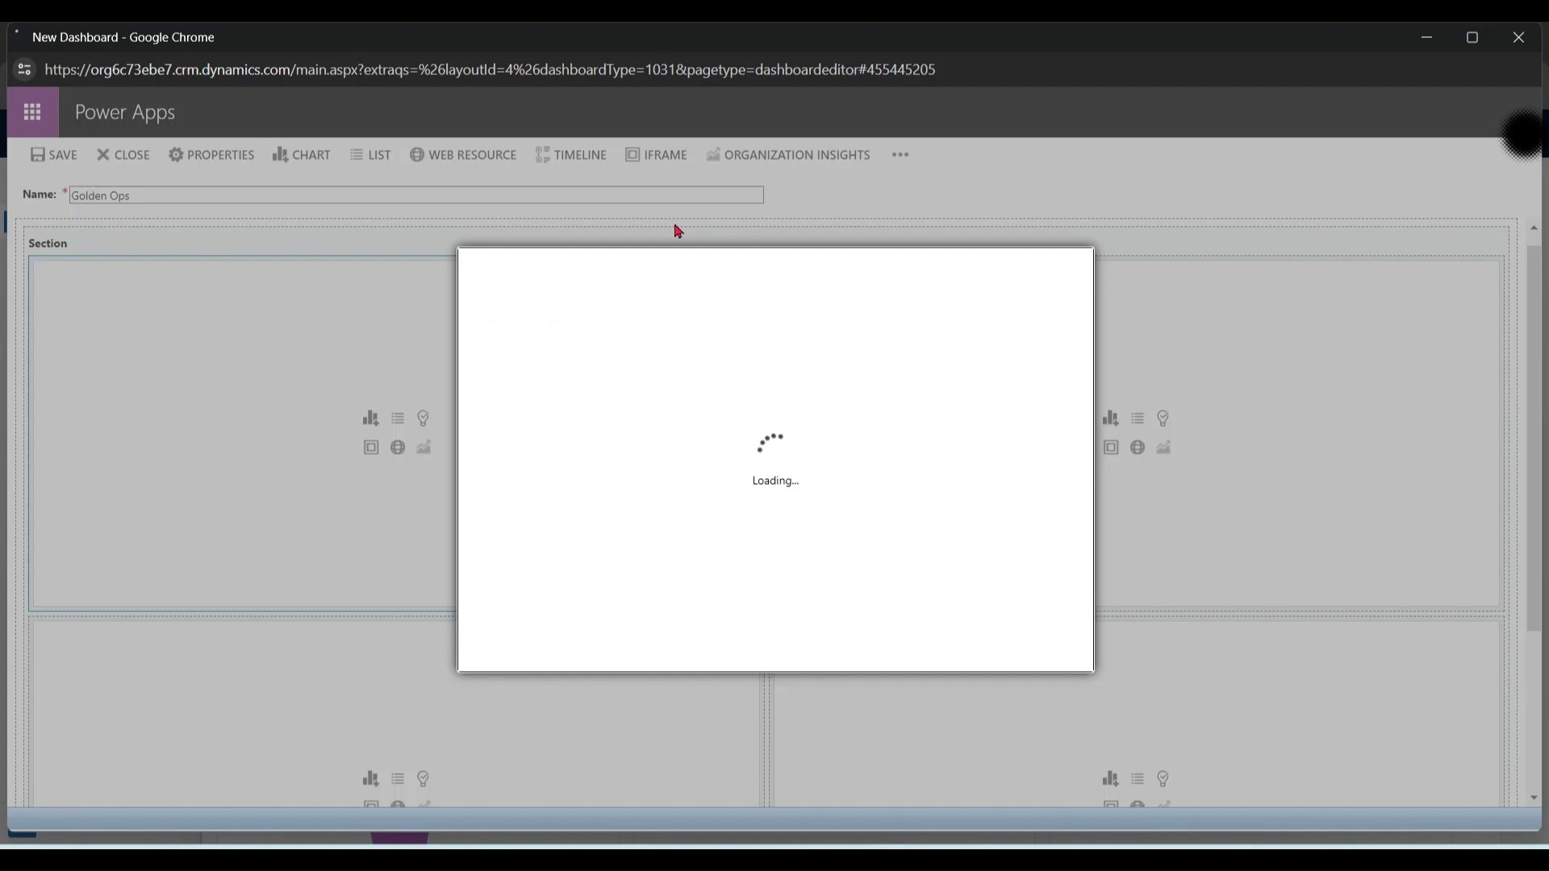
click(647, 409)
text(op)
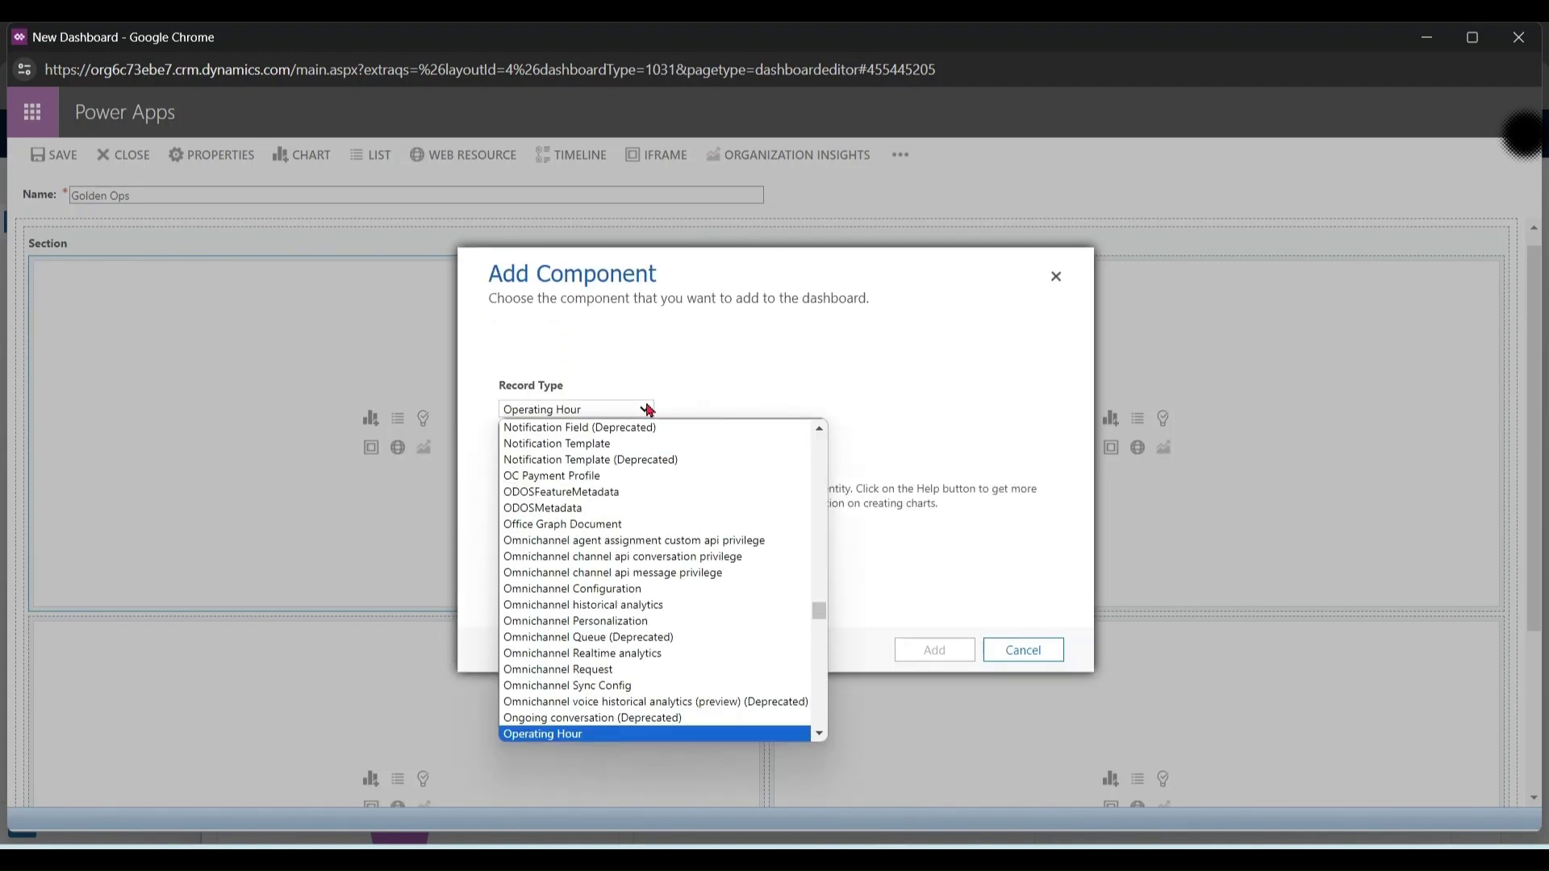
text(p)
key(Return)
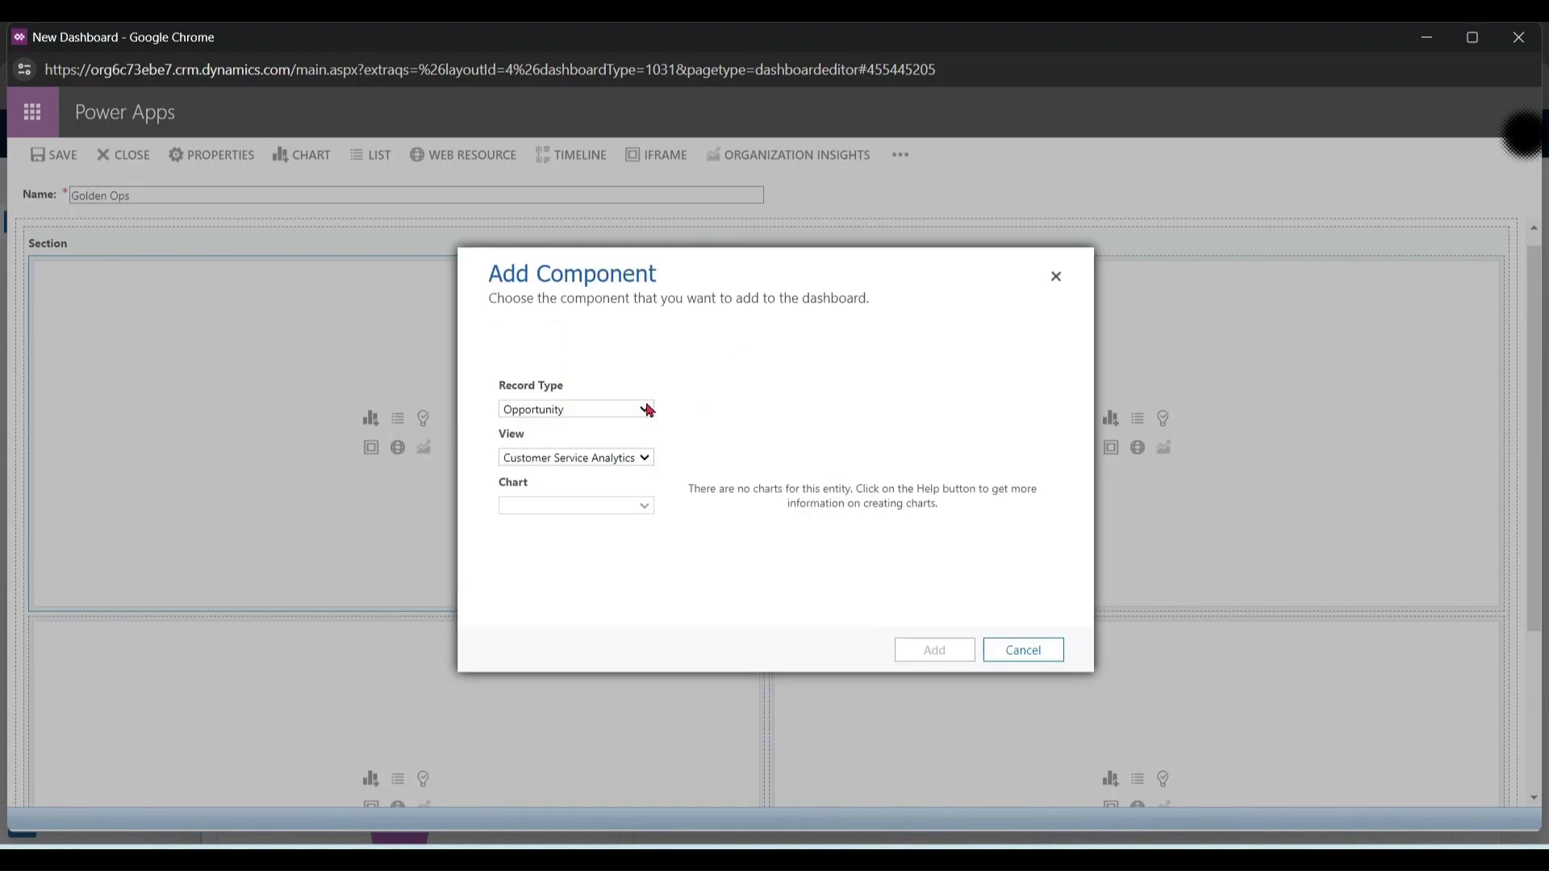
click(647, 459)
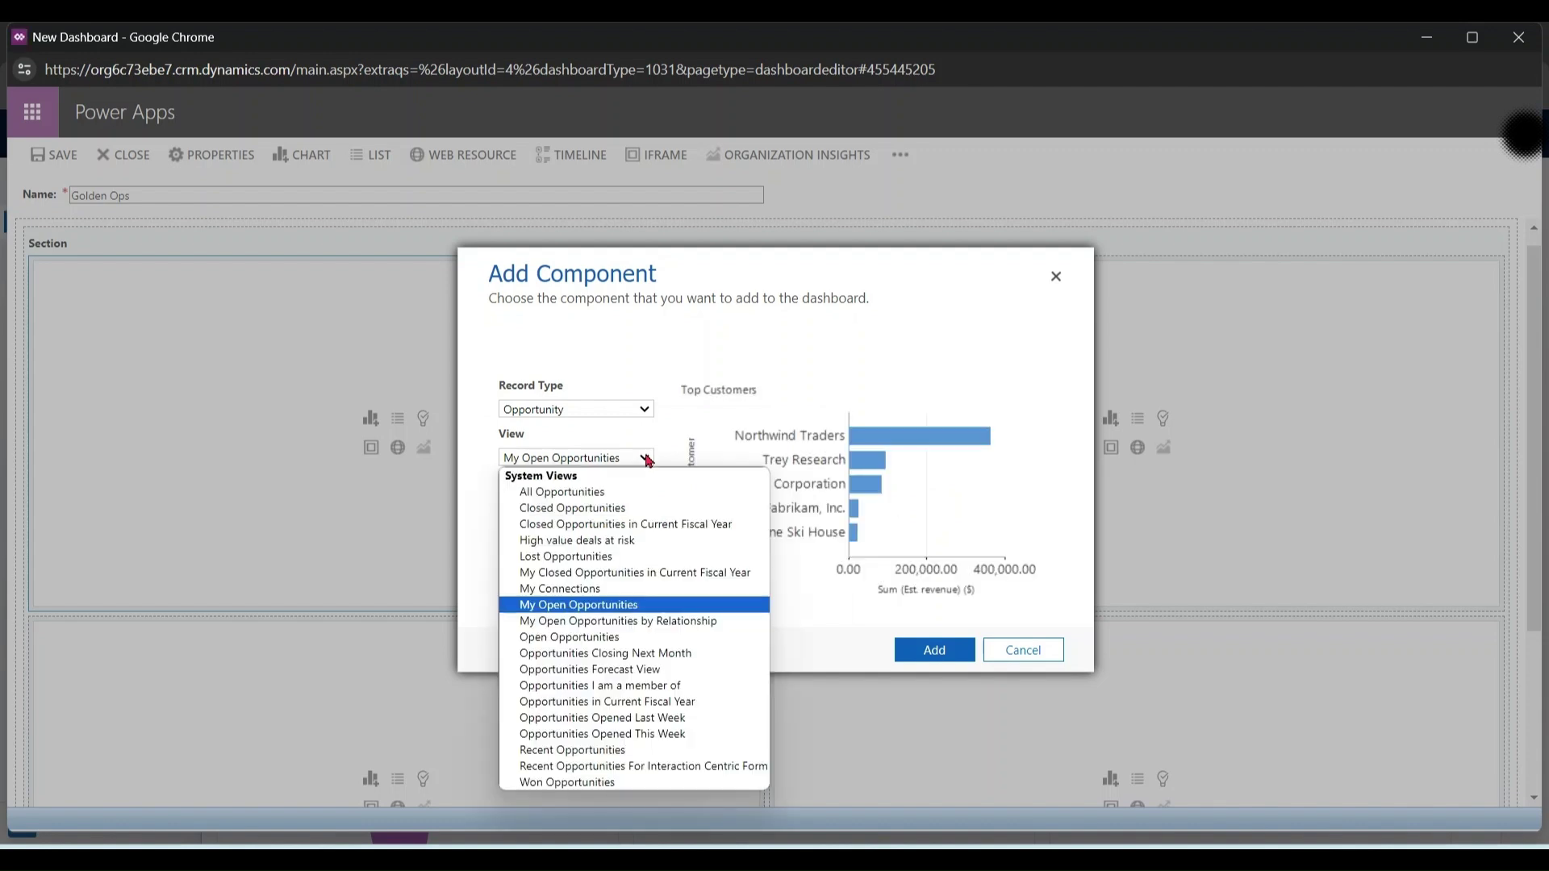
click(605, 493)
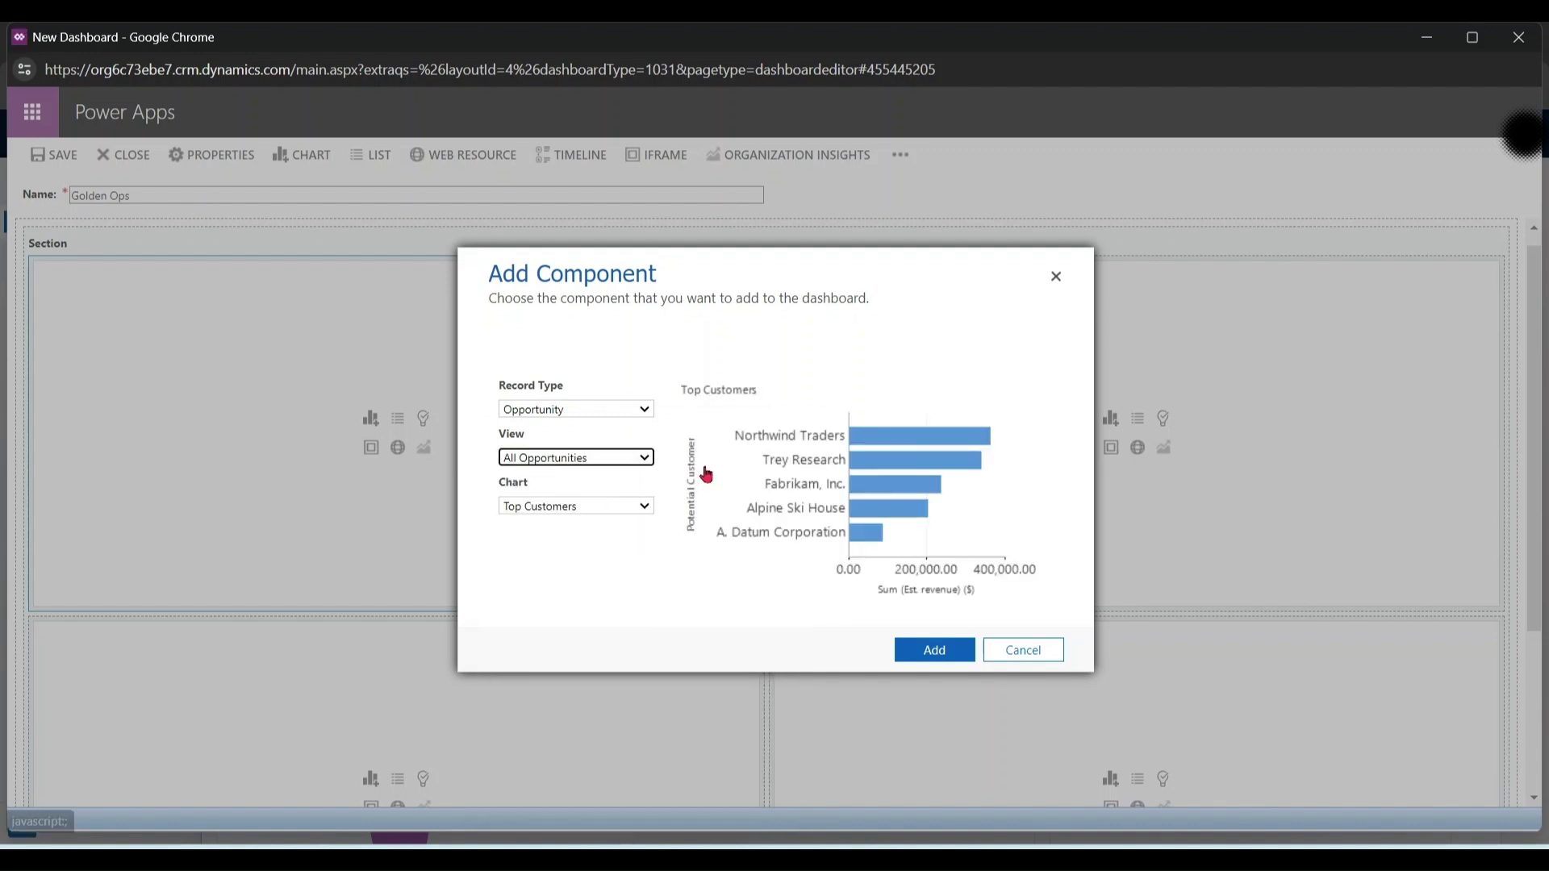
click(645, 509)
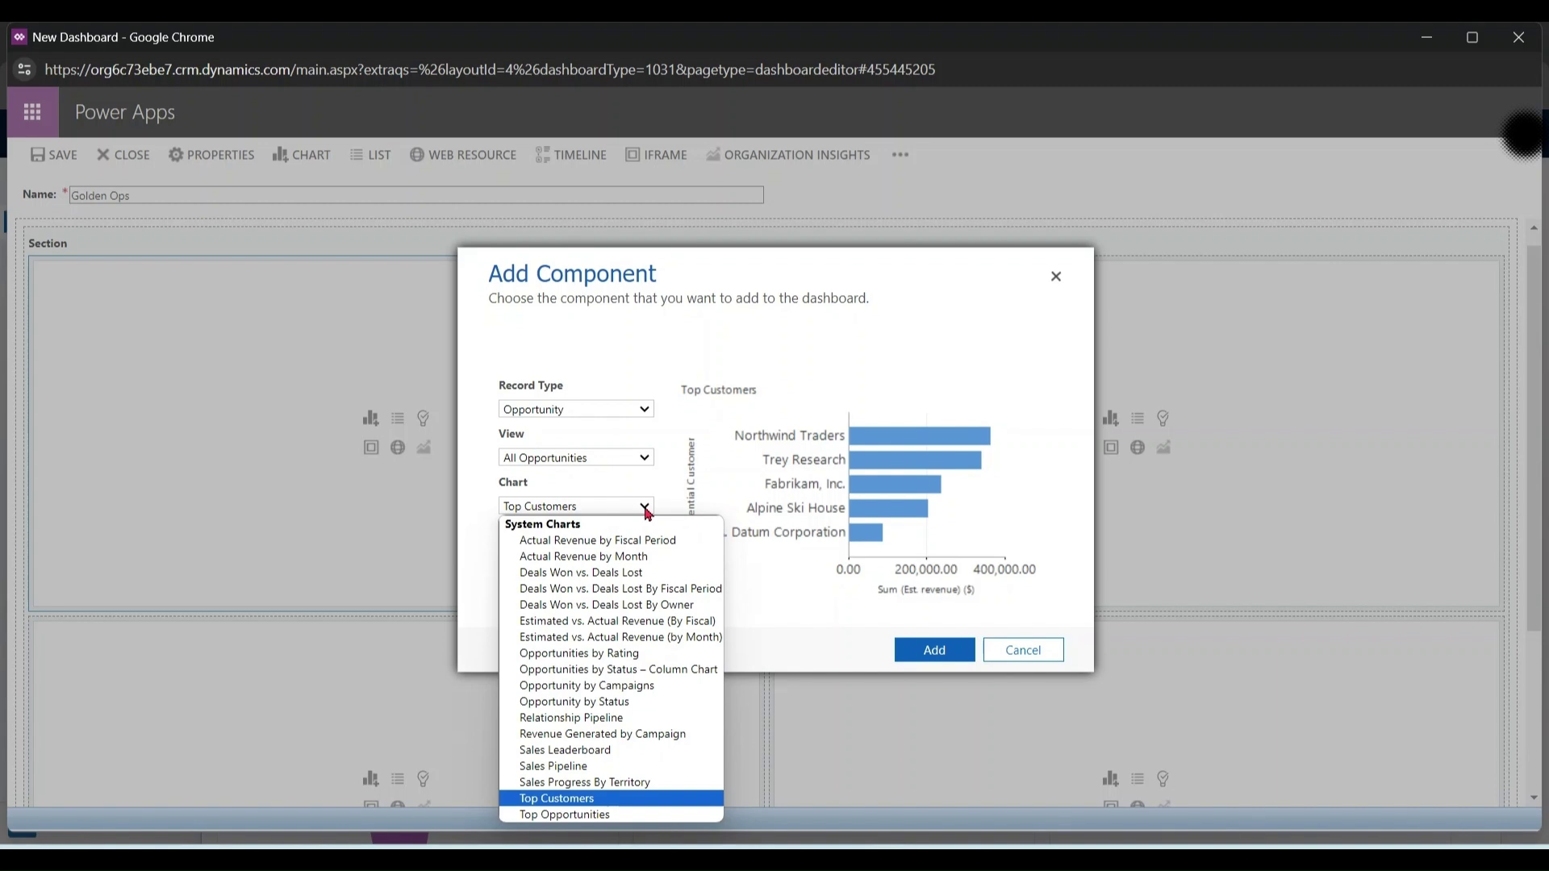
key(Down)
key(Return)
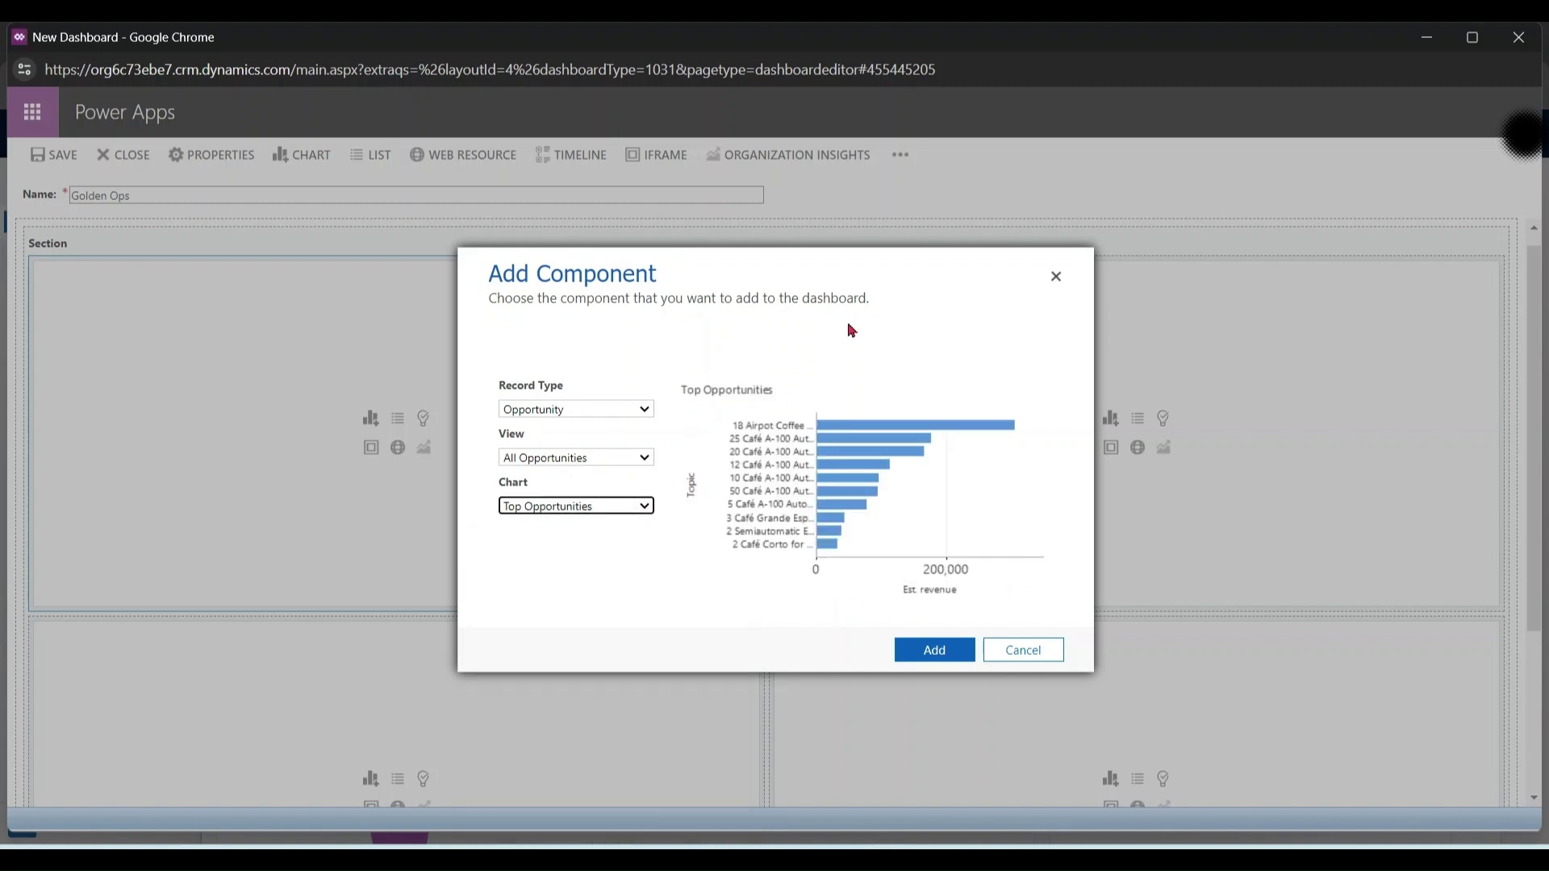
click(936, 650)
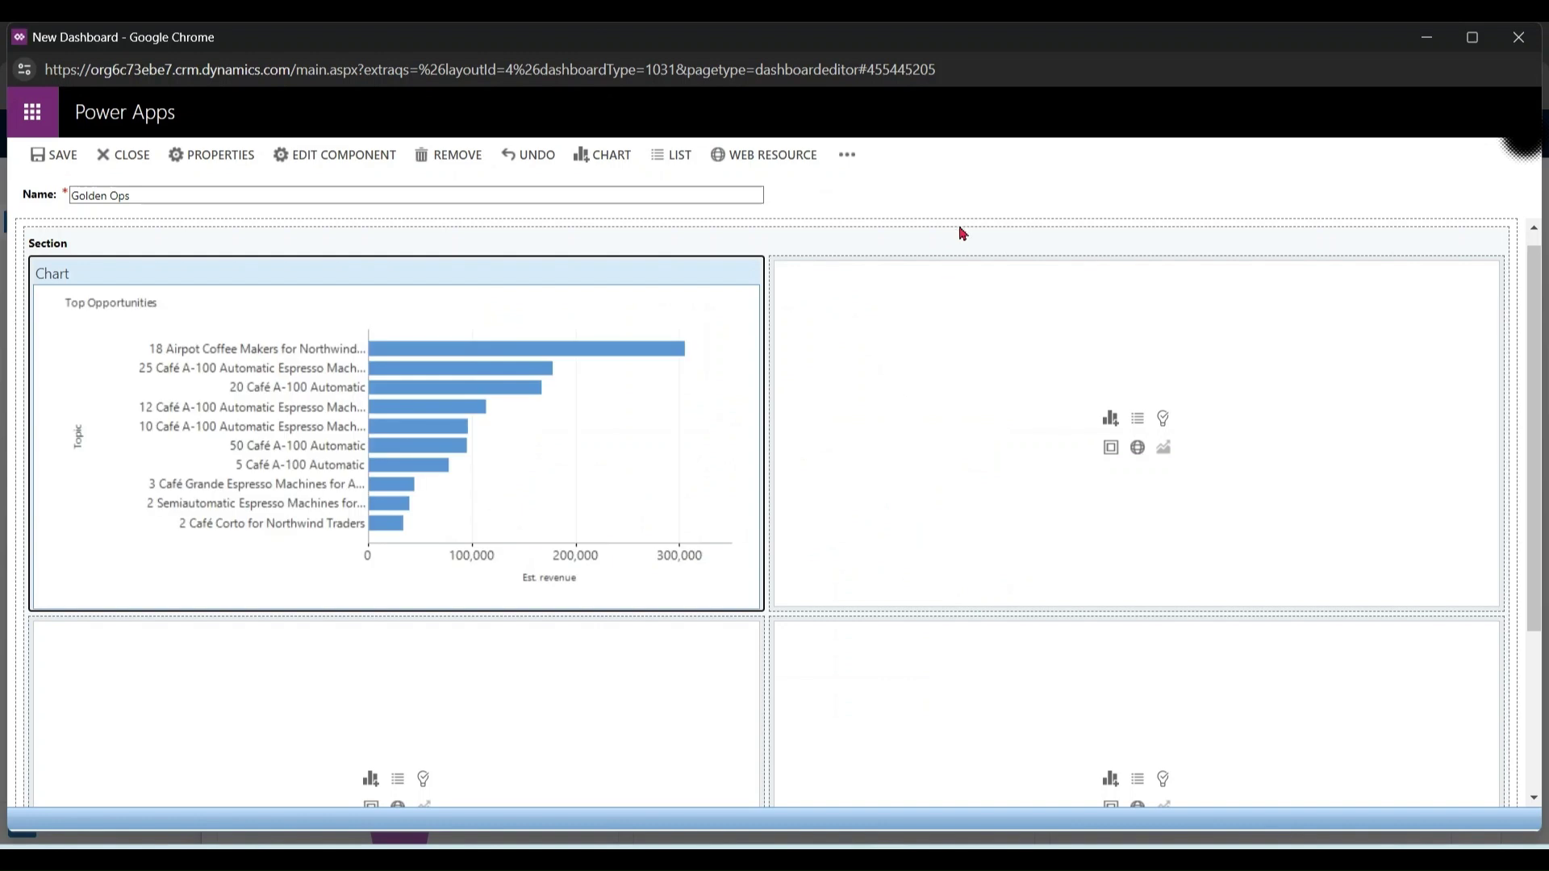
Add an Opportunity Top Customers chart for Open Opportunities to the second section.
click(1111, 421)
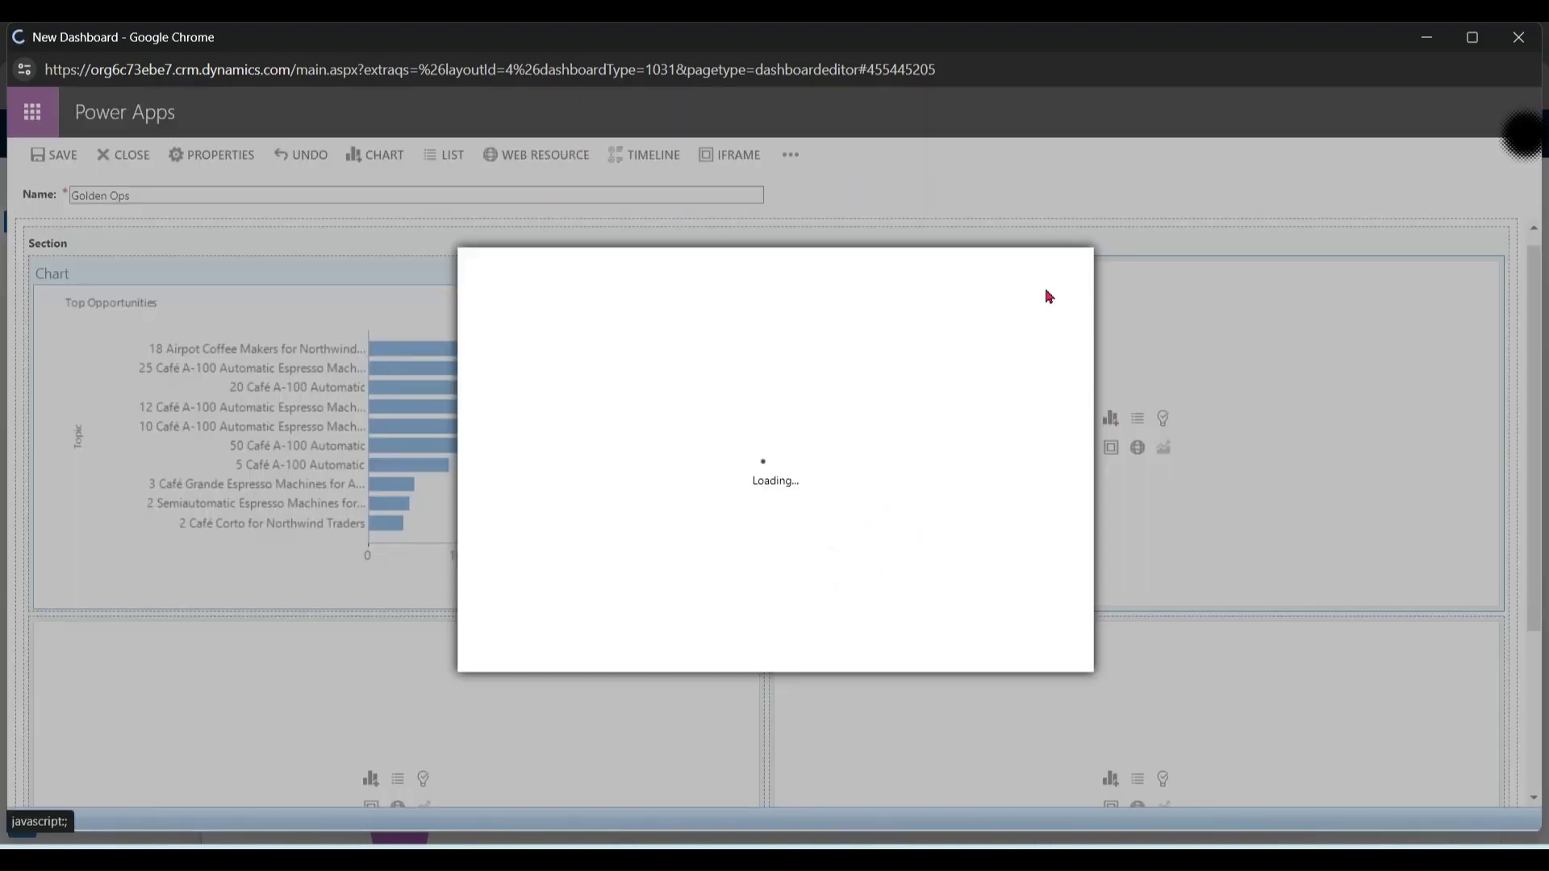
click(644, 410)
text(opp)
key(Return)
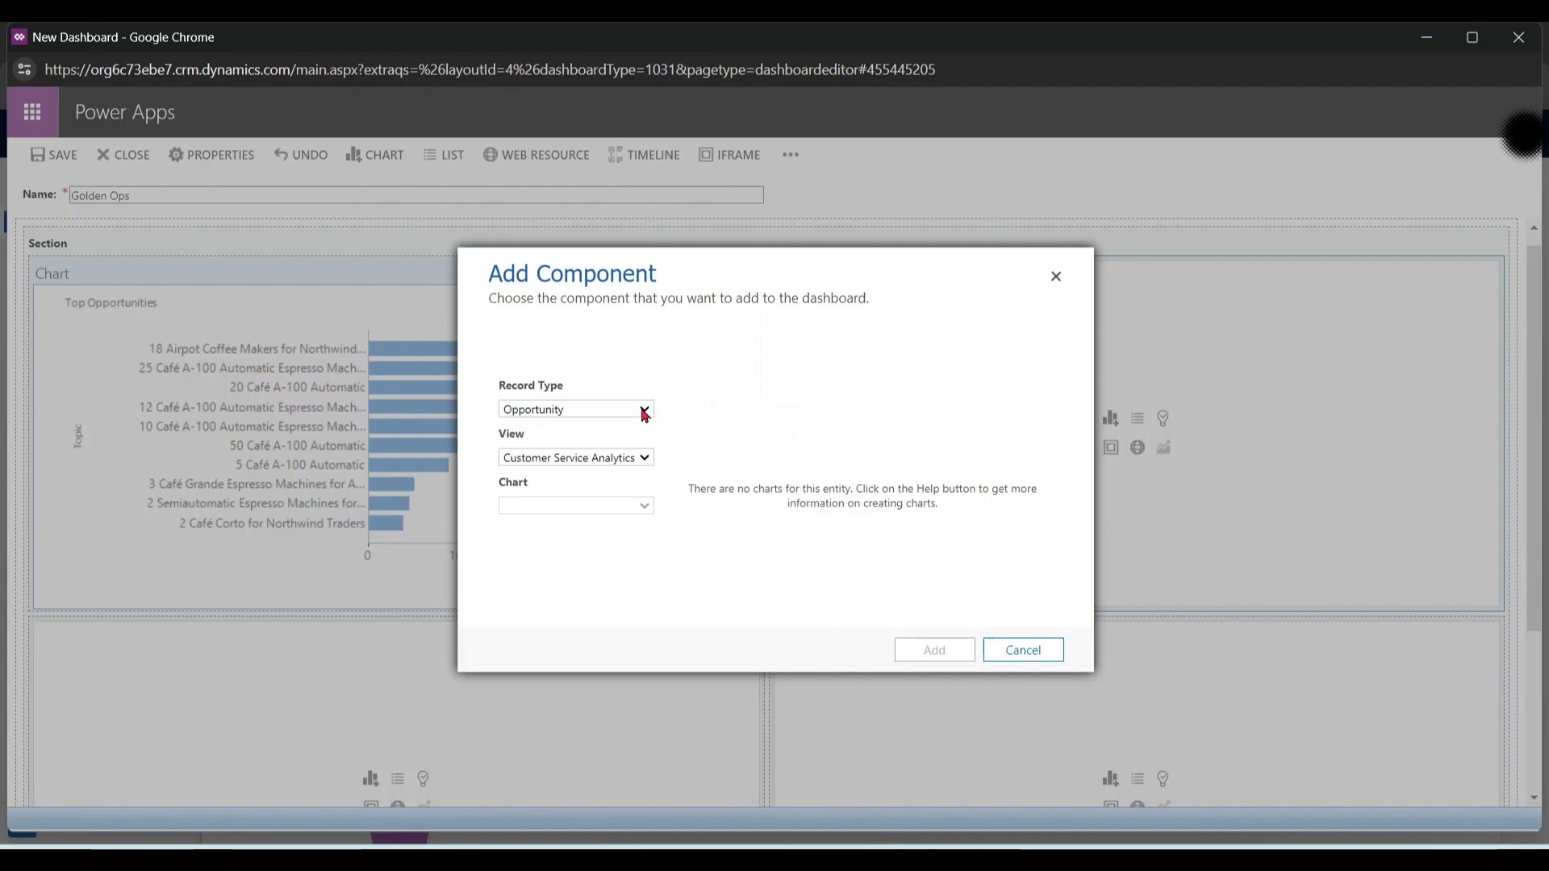
click(645, 458)
click(581, 638)
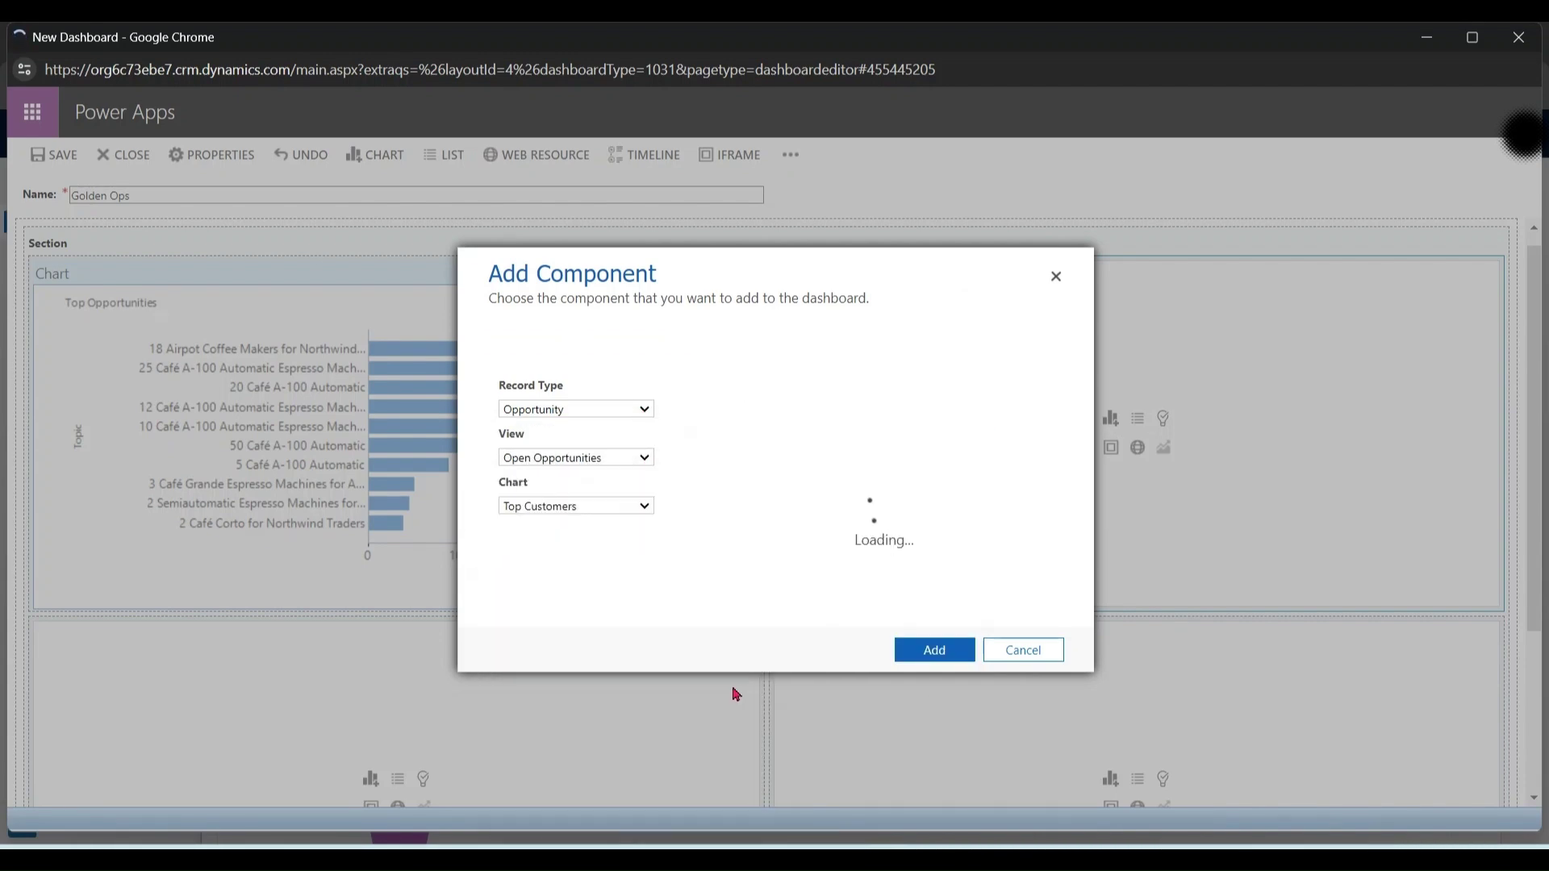
click(920, 647)
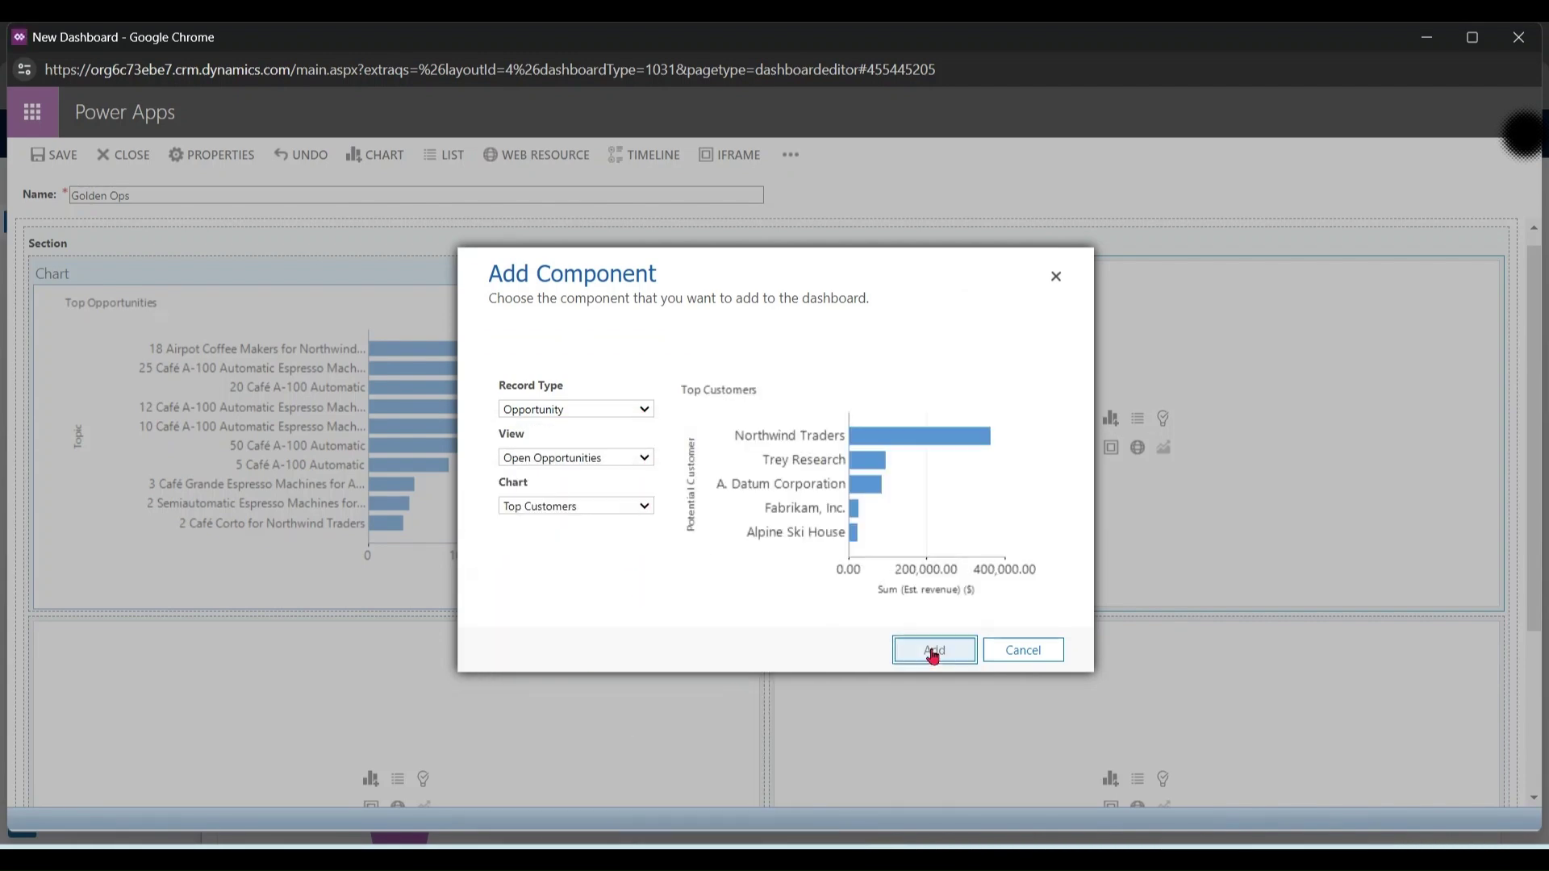
scroll(1535, 507, down, 3)
scroll(1535, 507, up, 1)
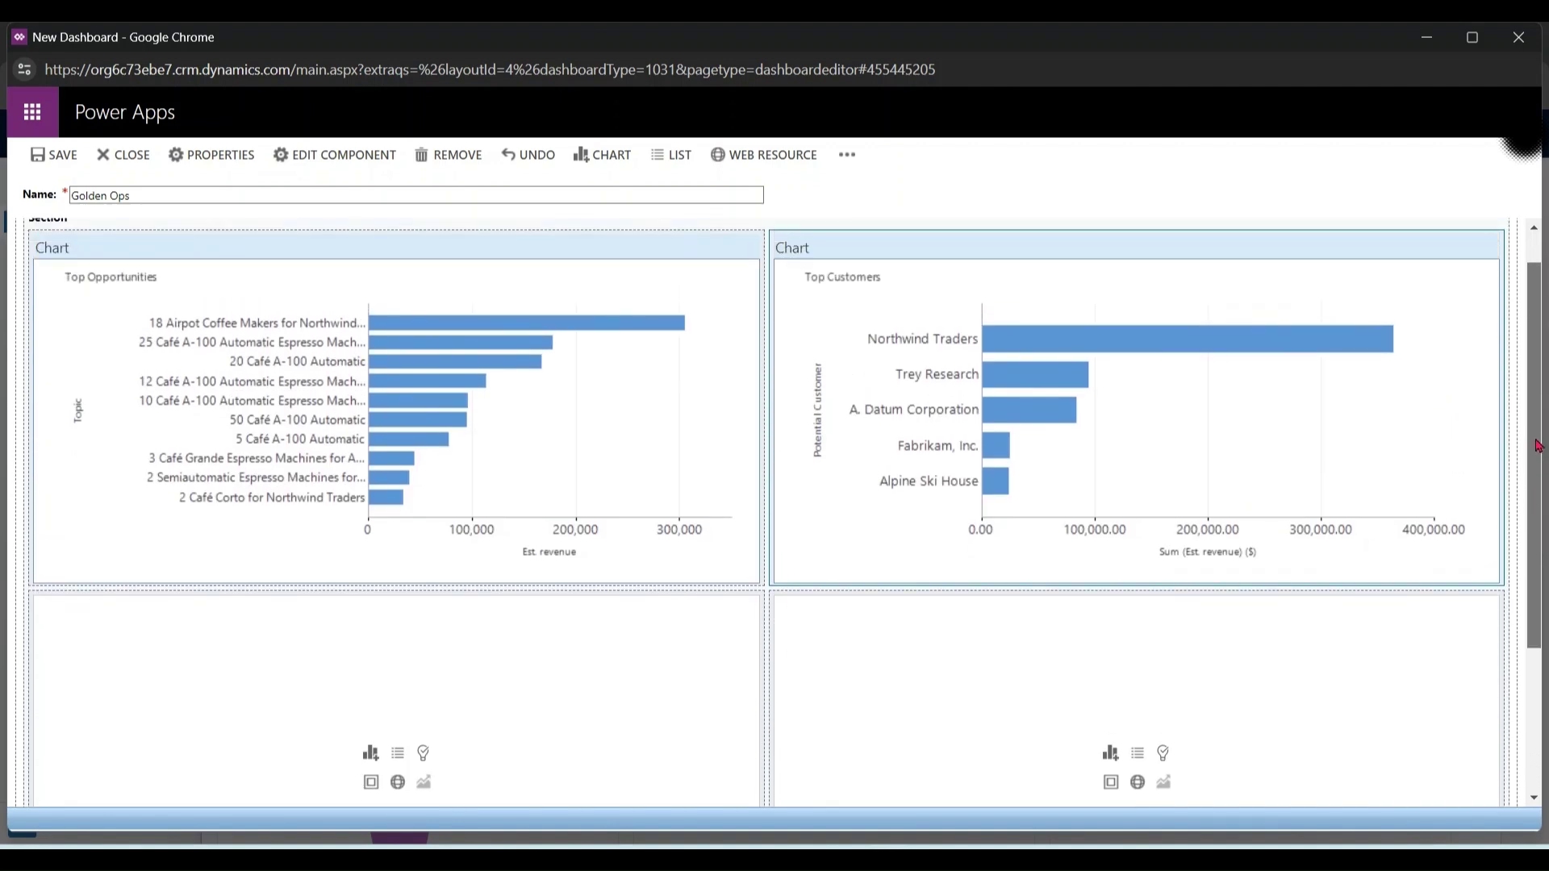
Add a Leads list using the My Open Leads view to the third section.
click(399, 753)
click(645, 410)
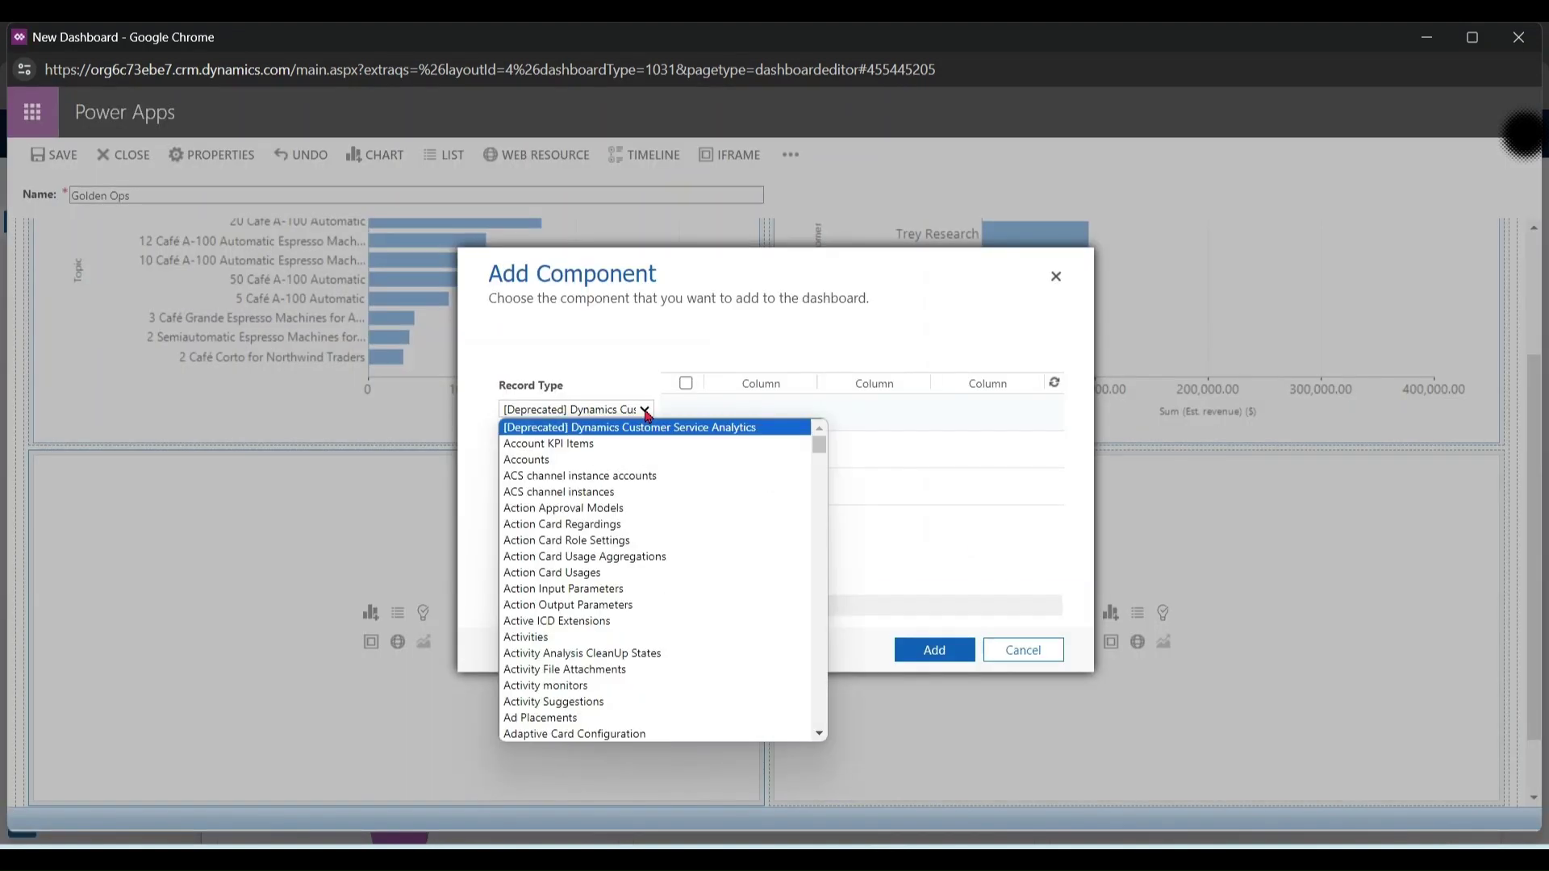
text(leads)
key(Return)
click(645, 459)
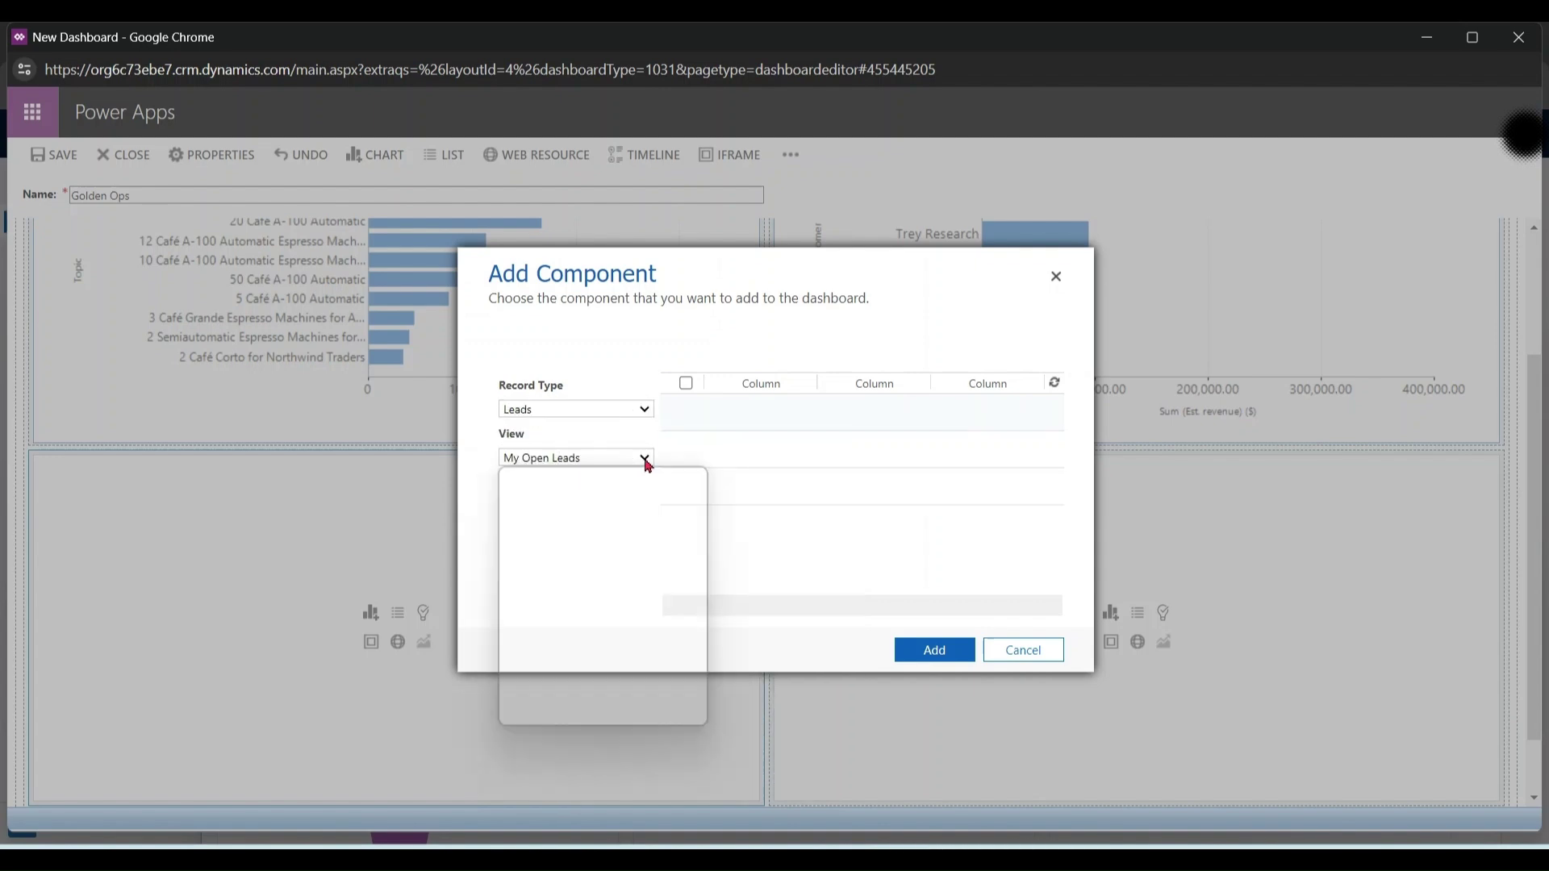
click(597, 669)
click(935, 652)
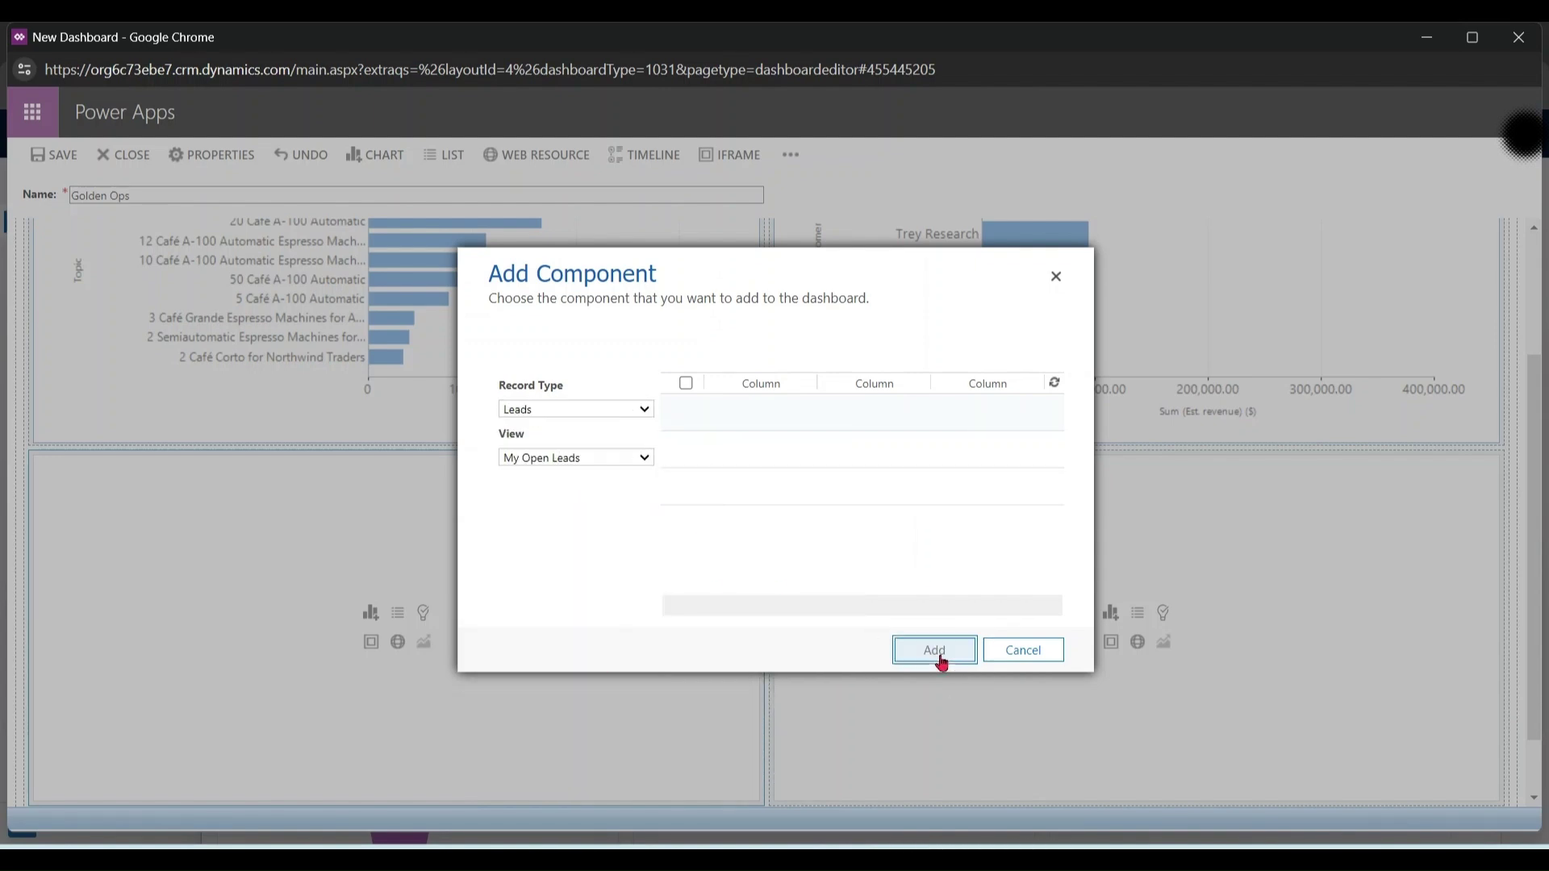
scroll(1125, 452, up, 2)
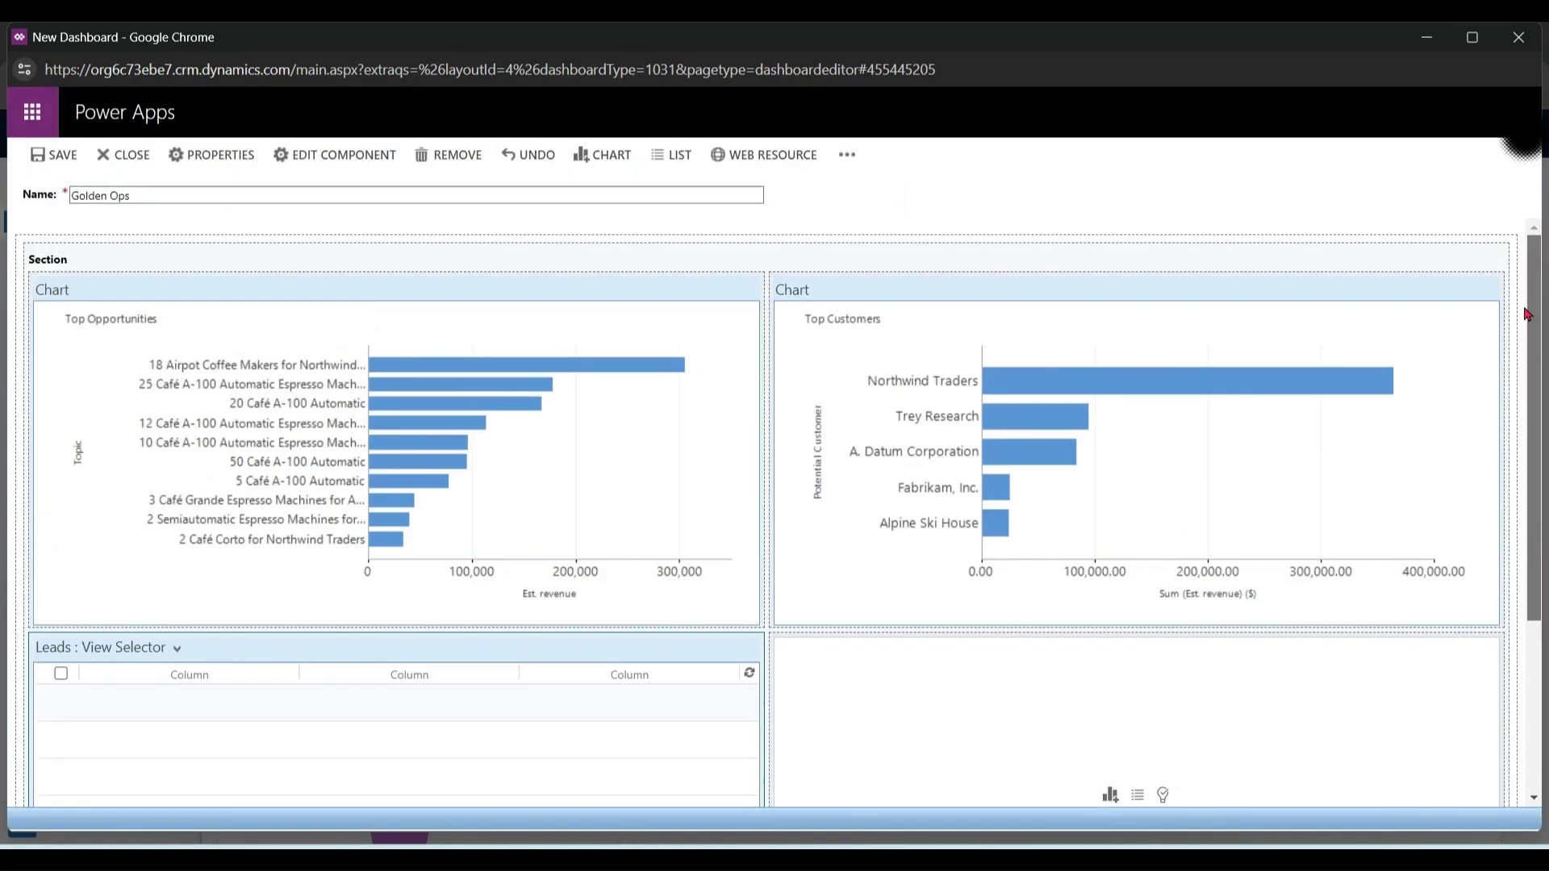
Save Golden Ops and close the editor to view its Top Opportunities chart.
click(65, 159)
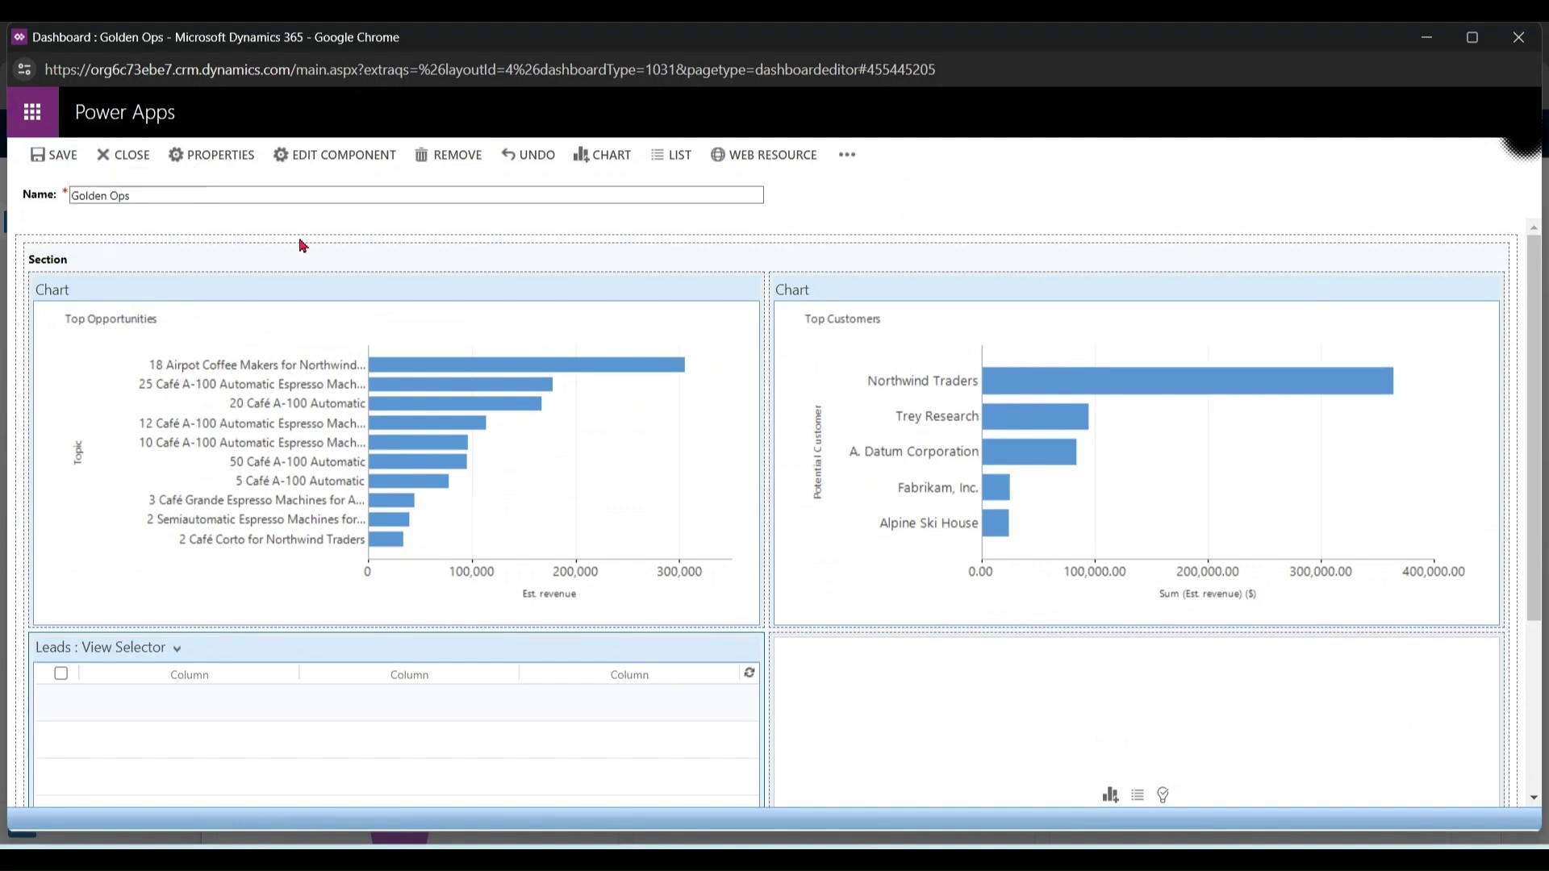
click(133, 159)
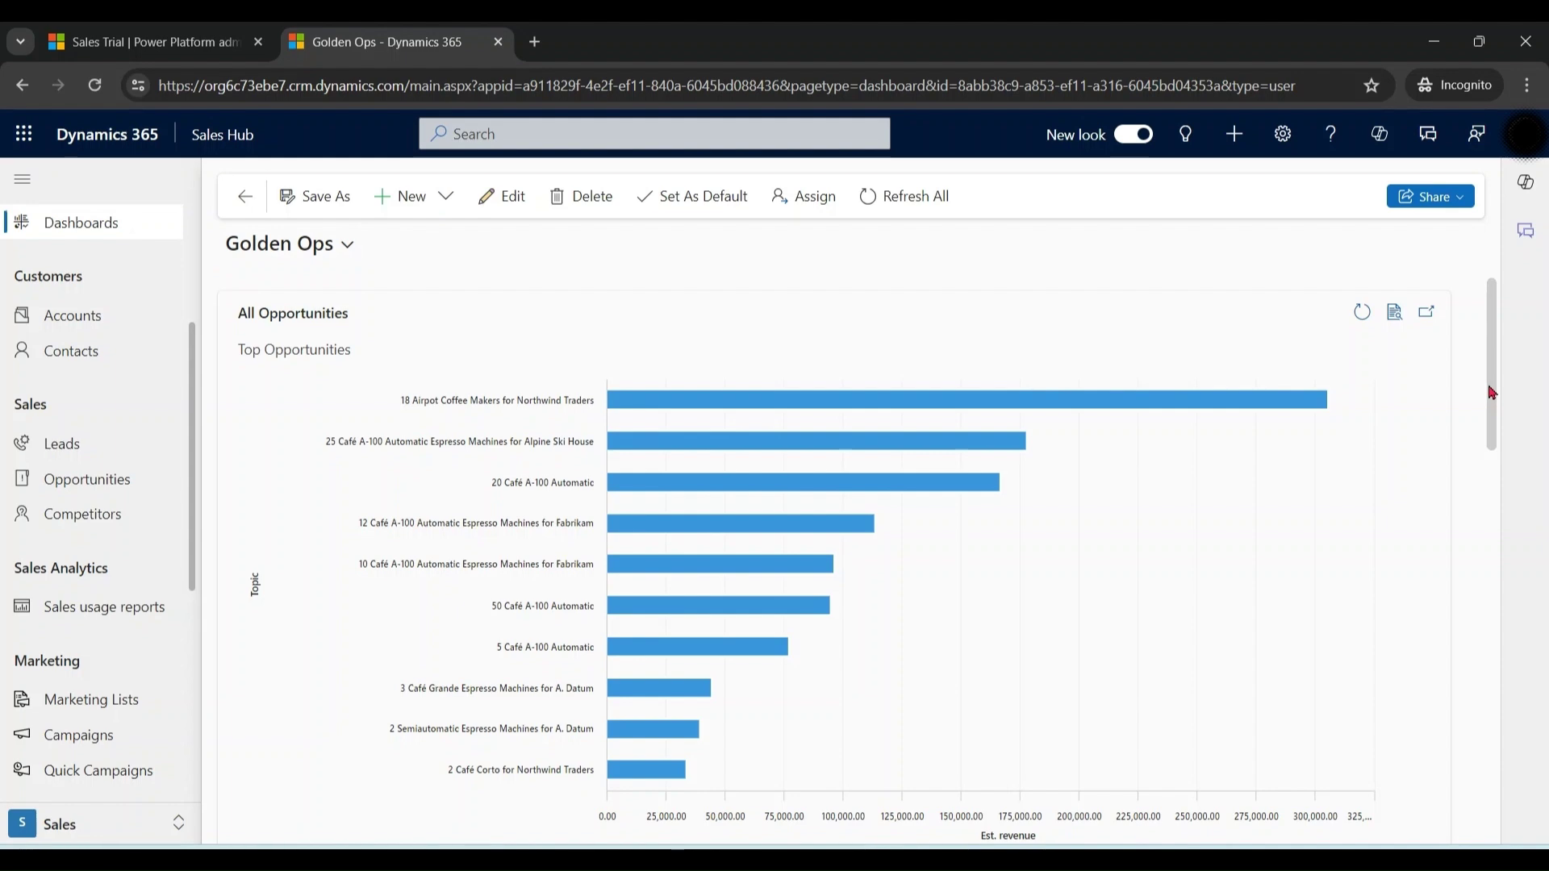
drag(1491, 393, 1512, 307)
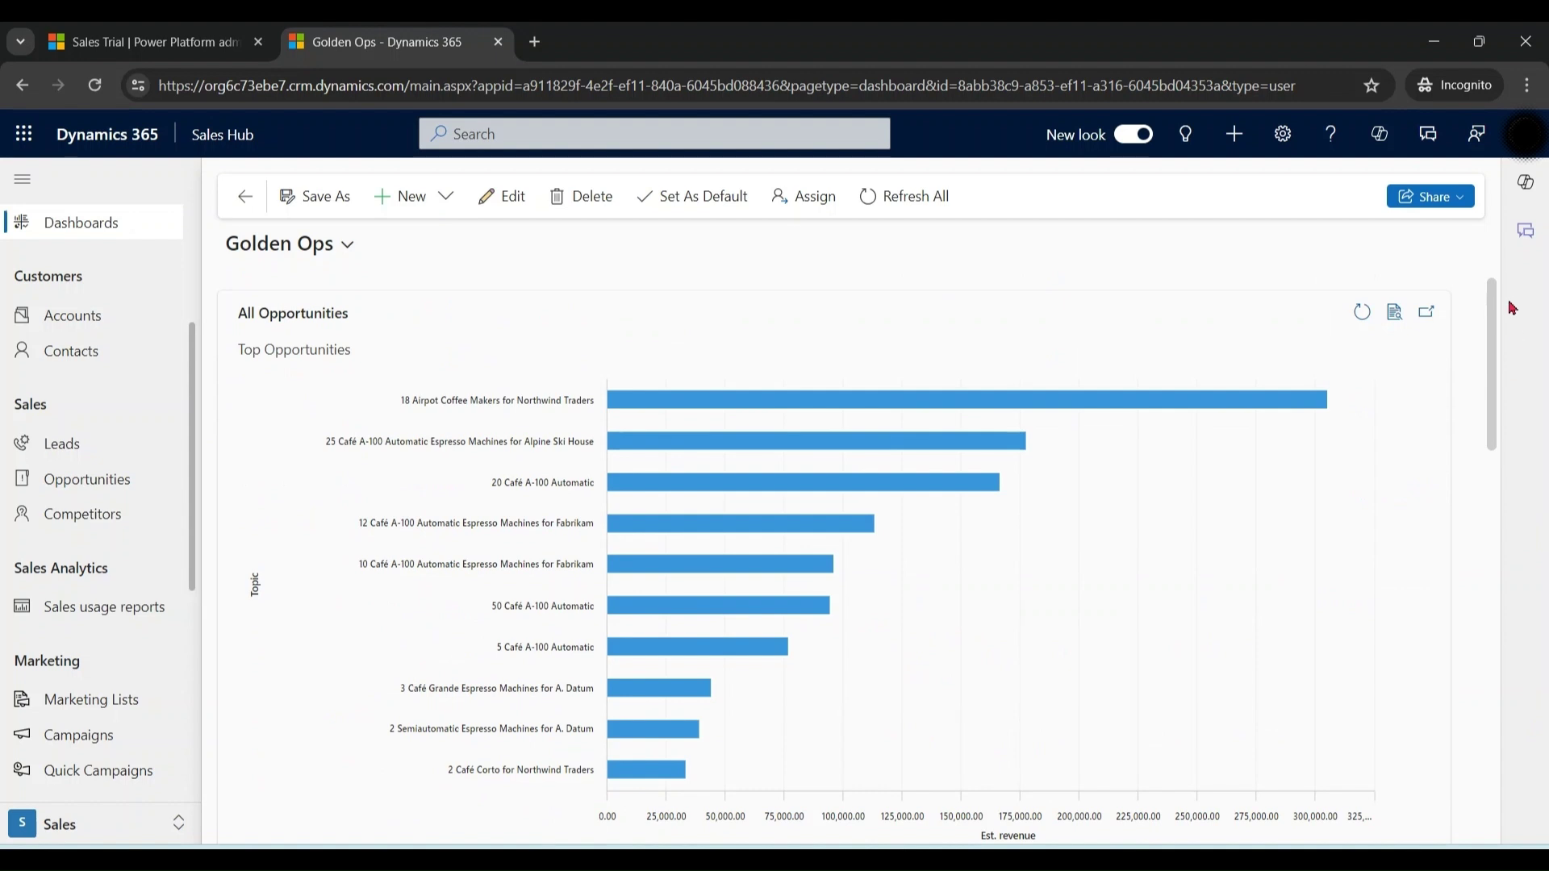
Set the Top Opportunities chart component to Show All Views and Display Chart Selection.
click(509, 208)
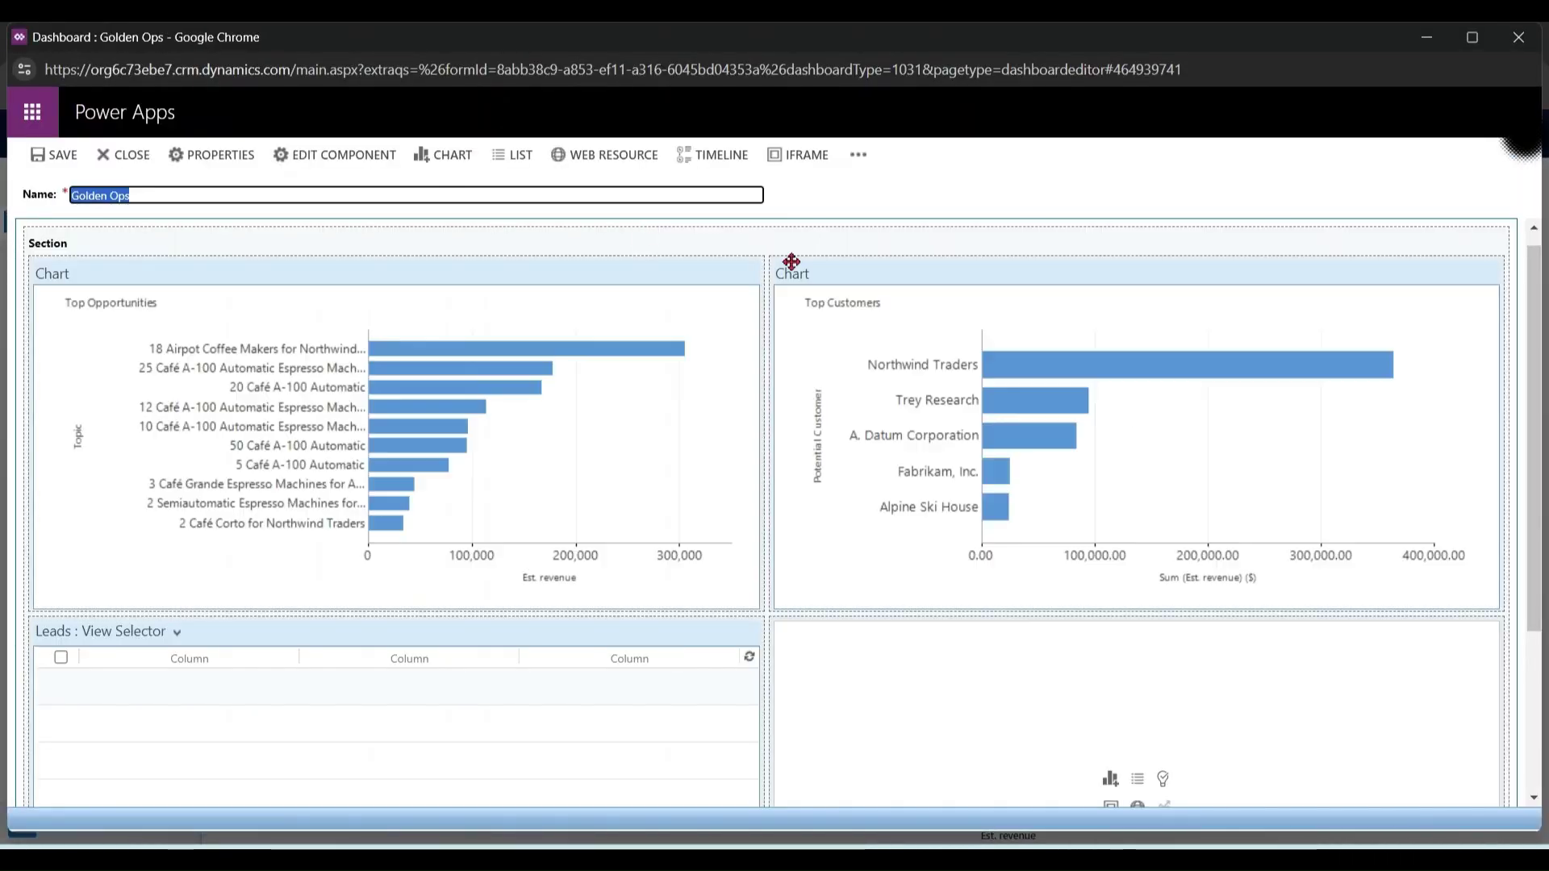
click(464, 270)
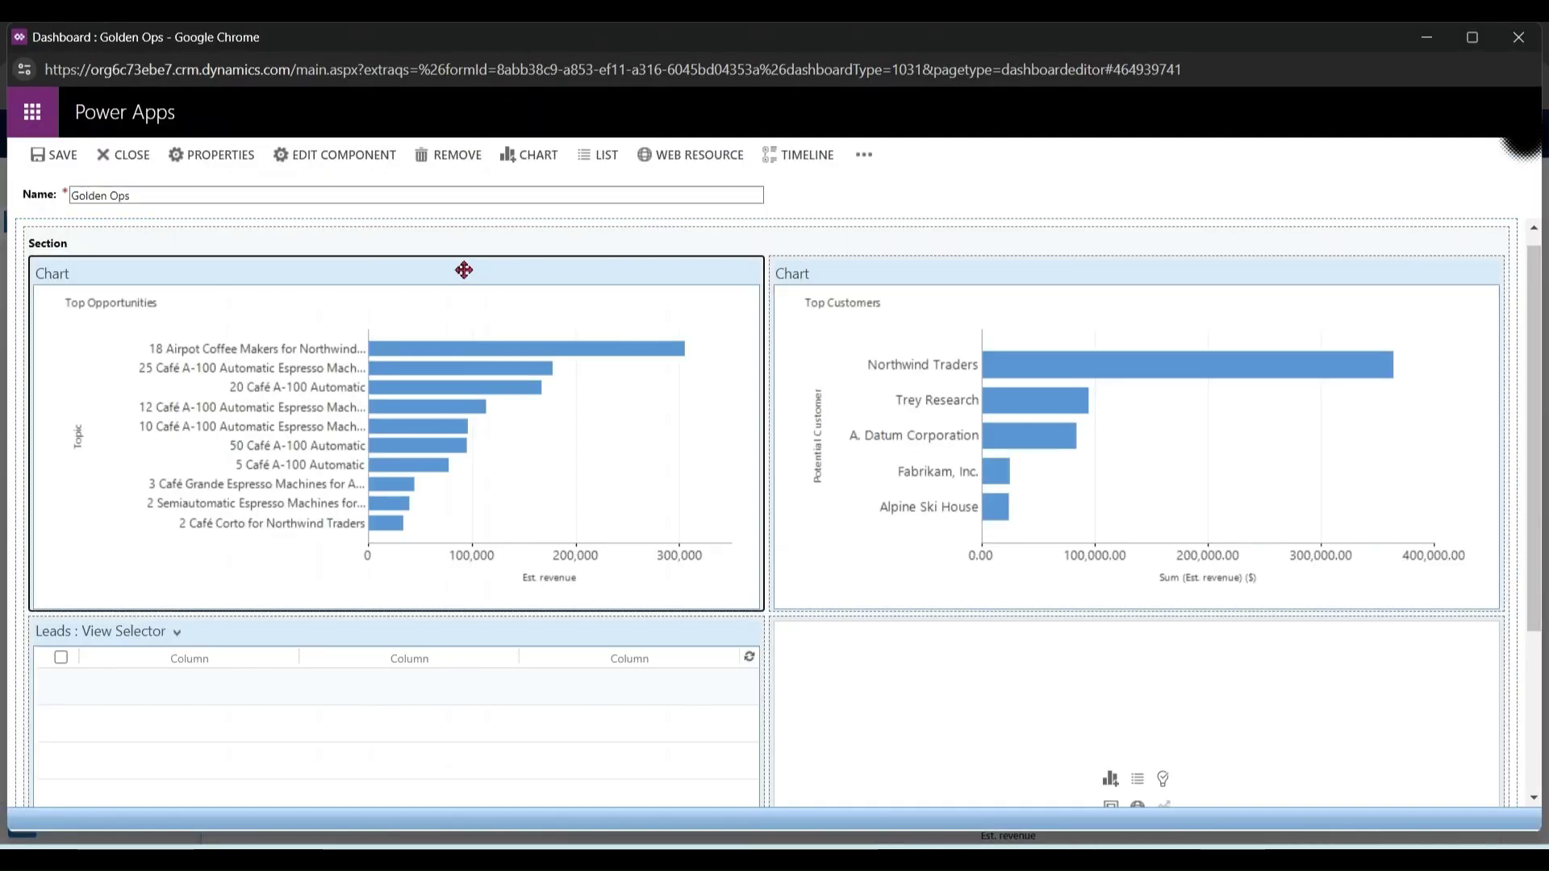
click(345, 165)
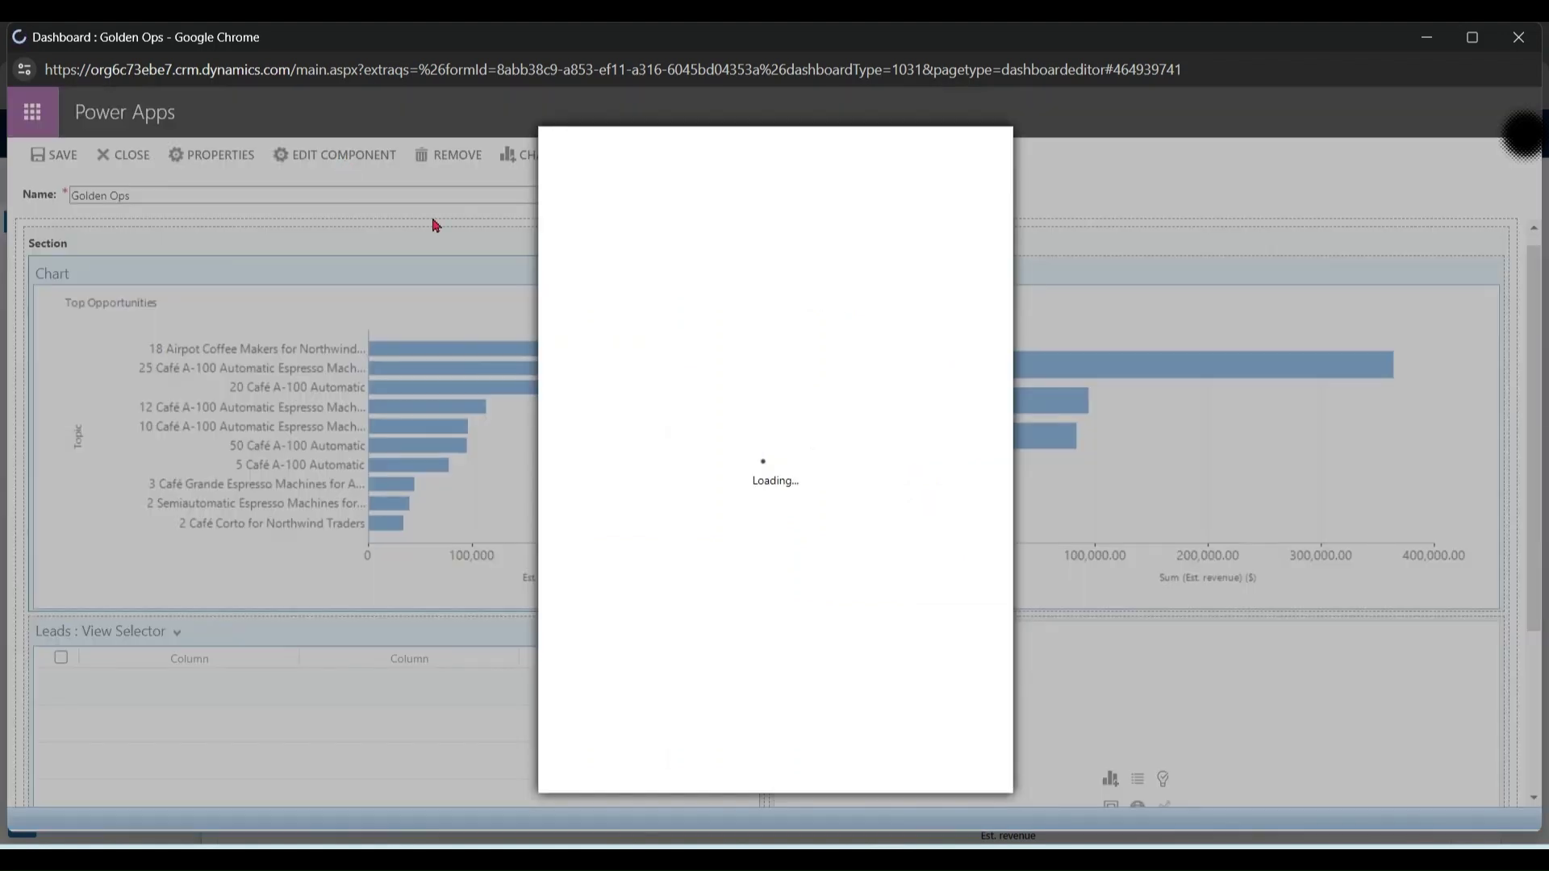
scroll(998, 419, up, 1)
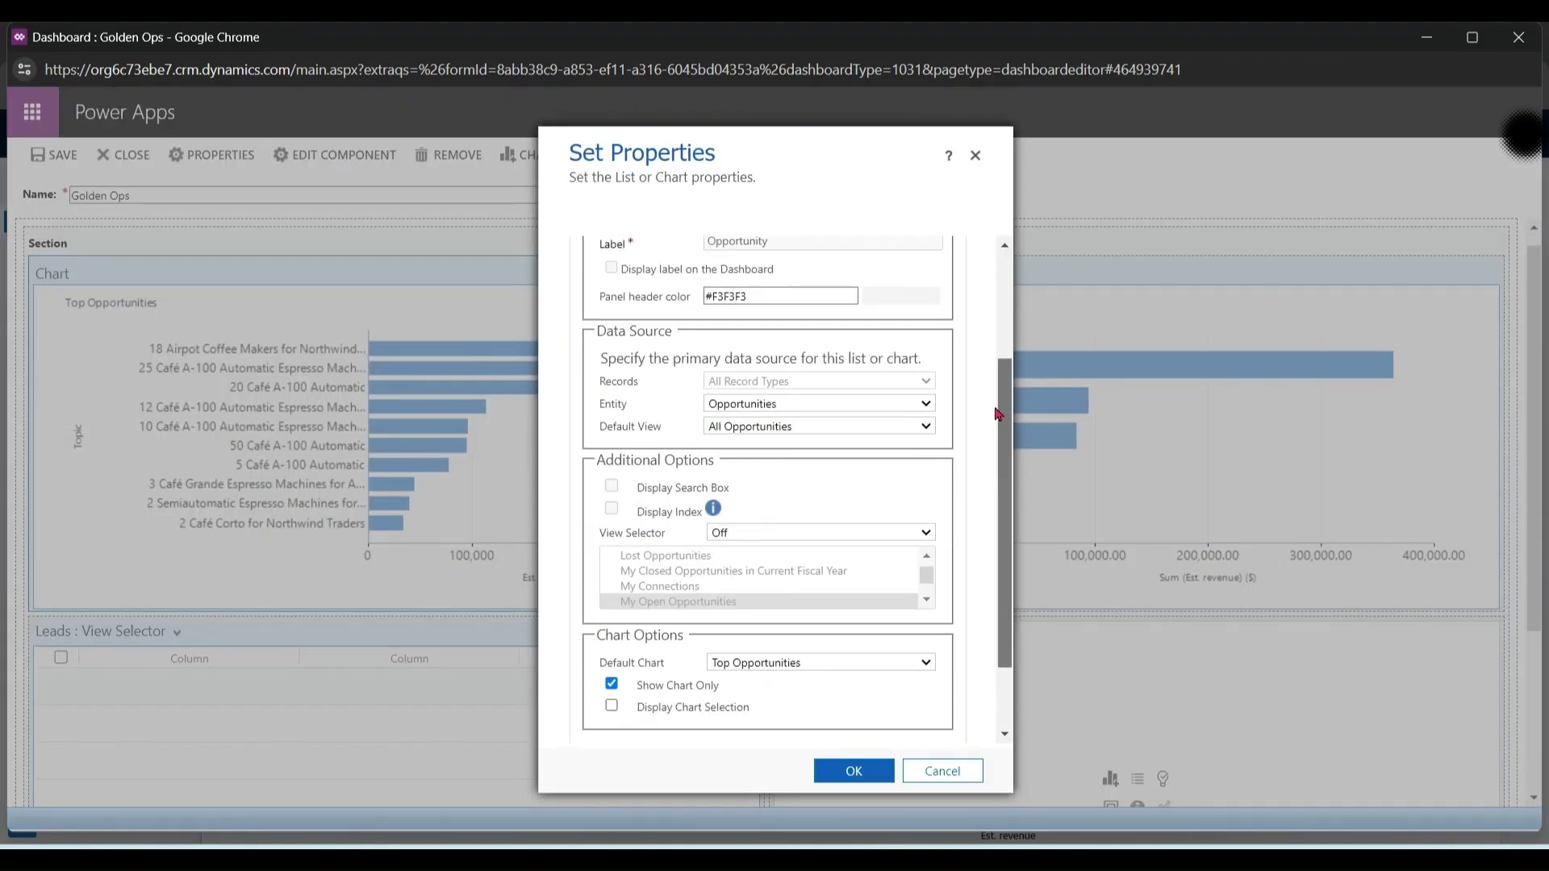
scroll(1002, 474, down, 2)
click(926, 441)
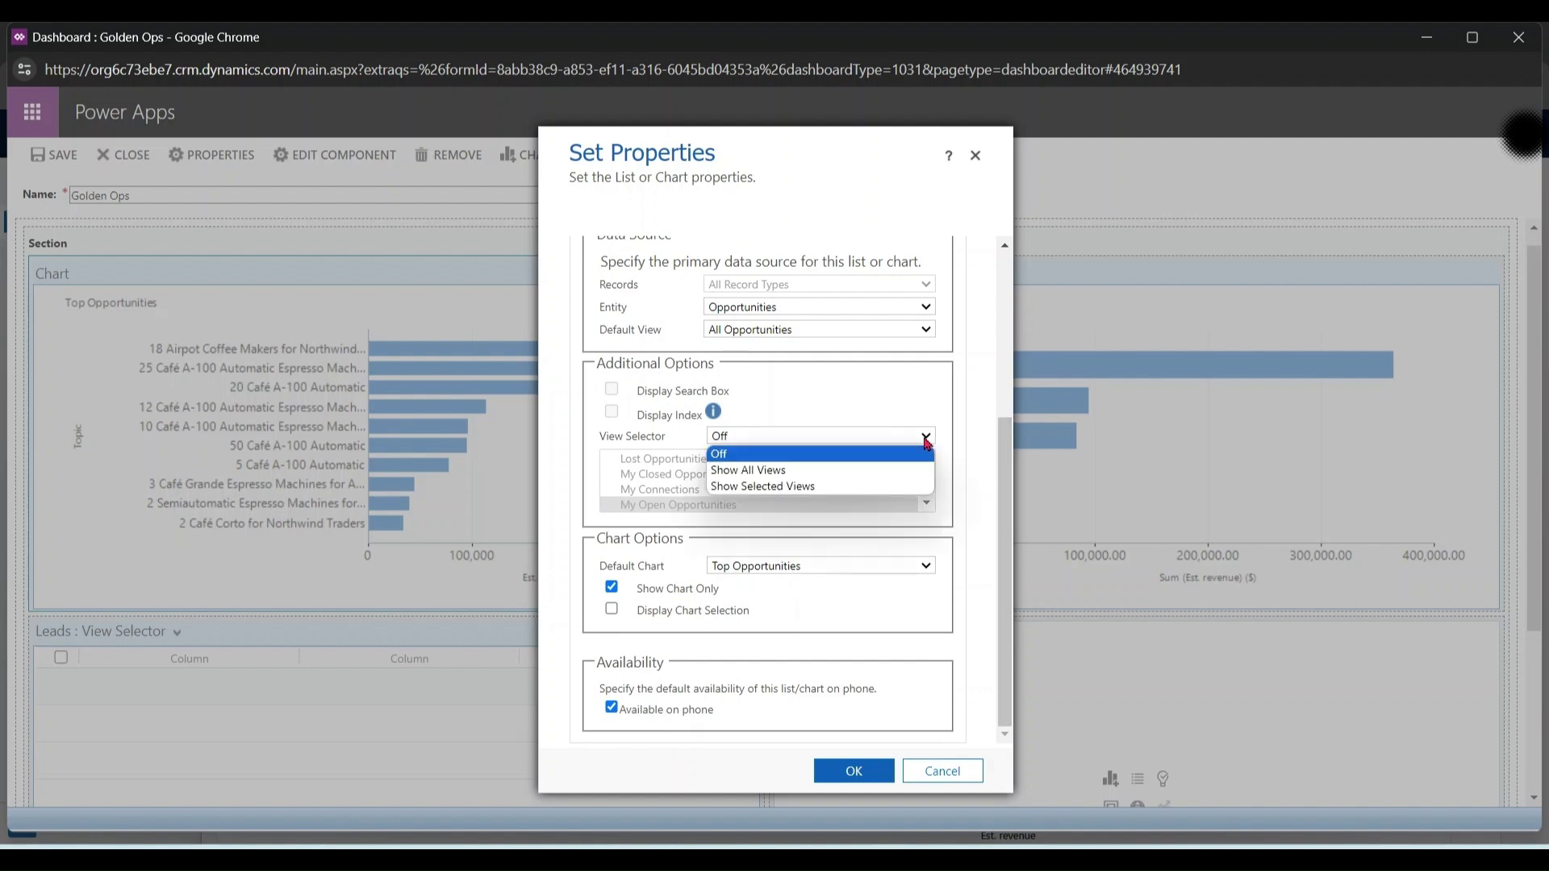
click(803, 472)
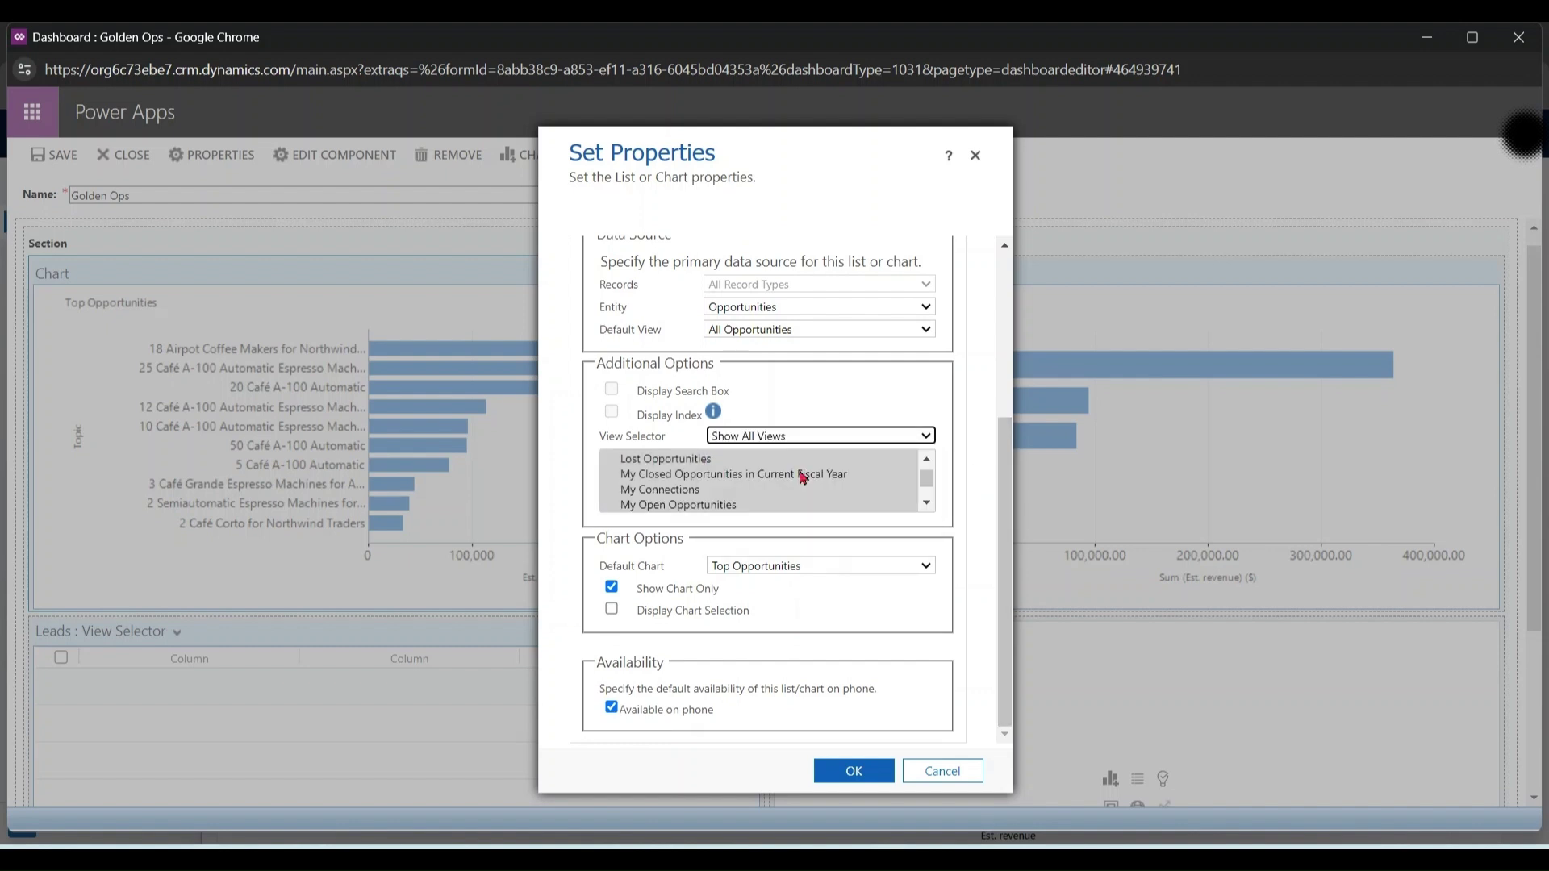
click(705, 614)
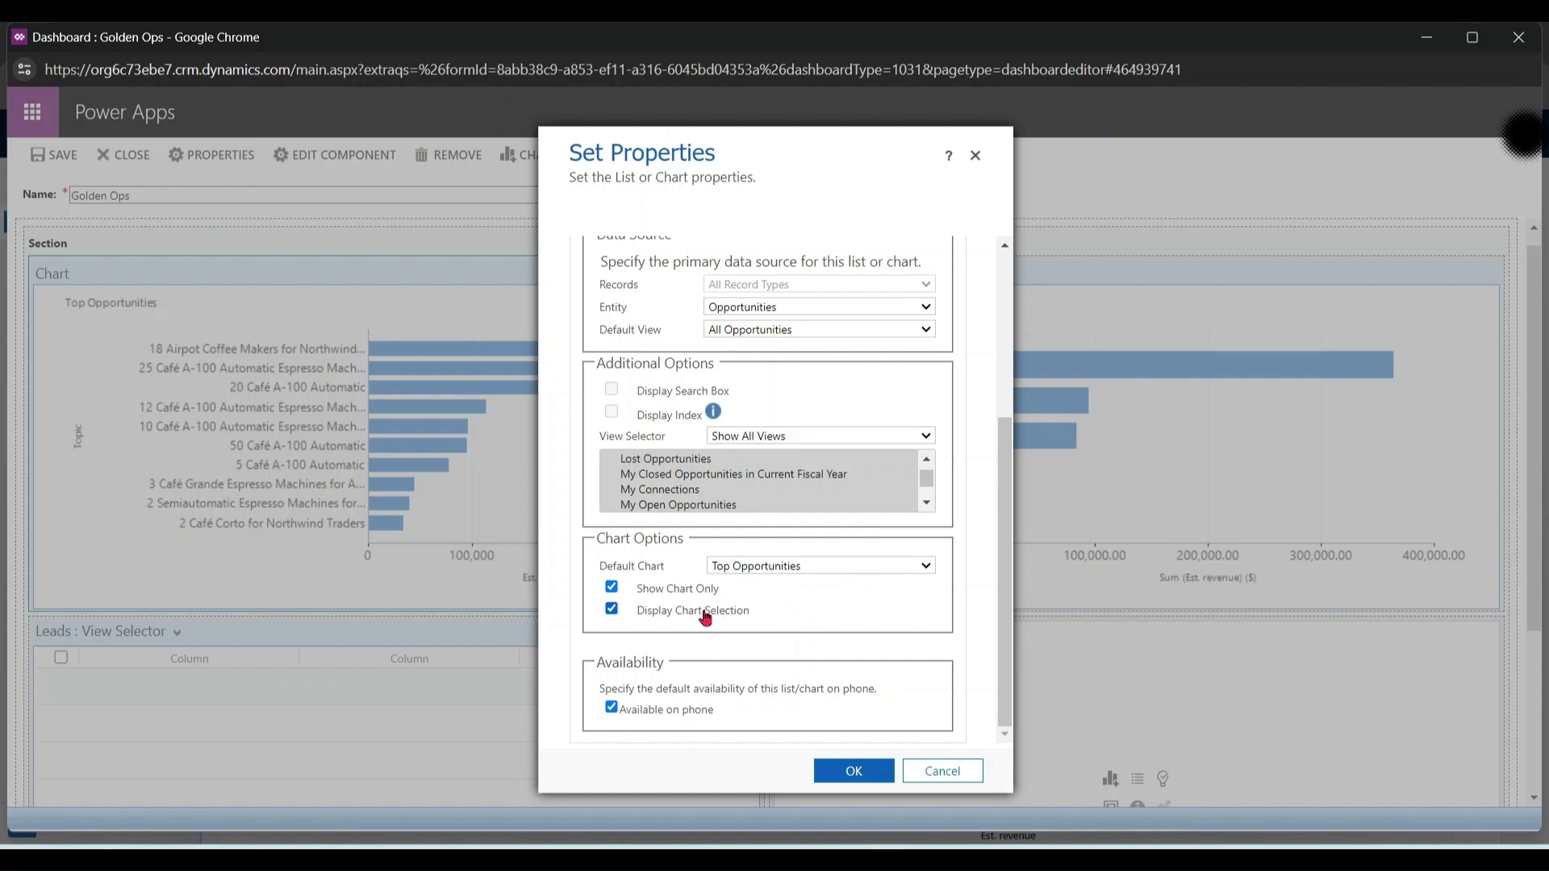
click(852, 774)
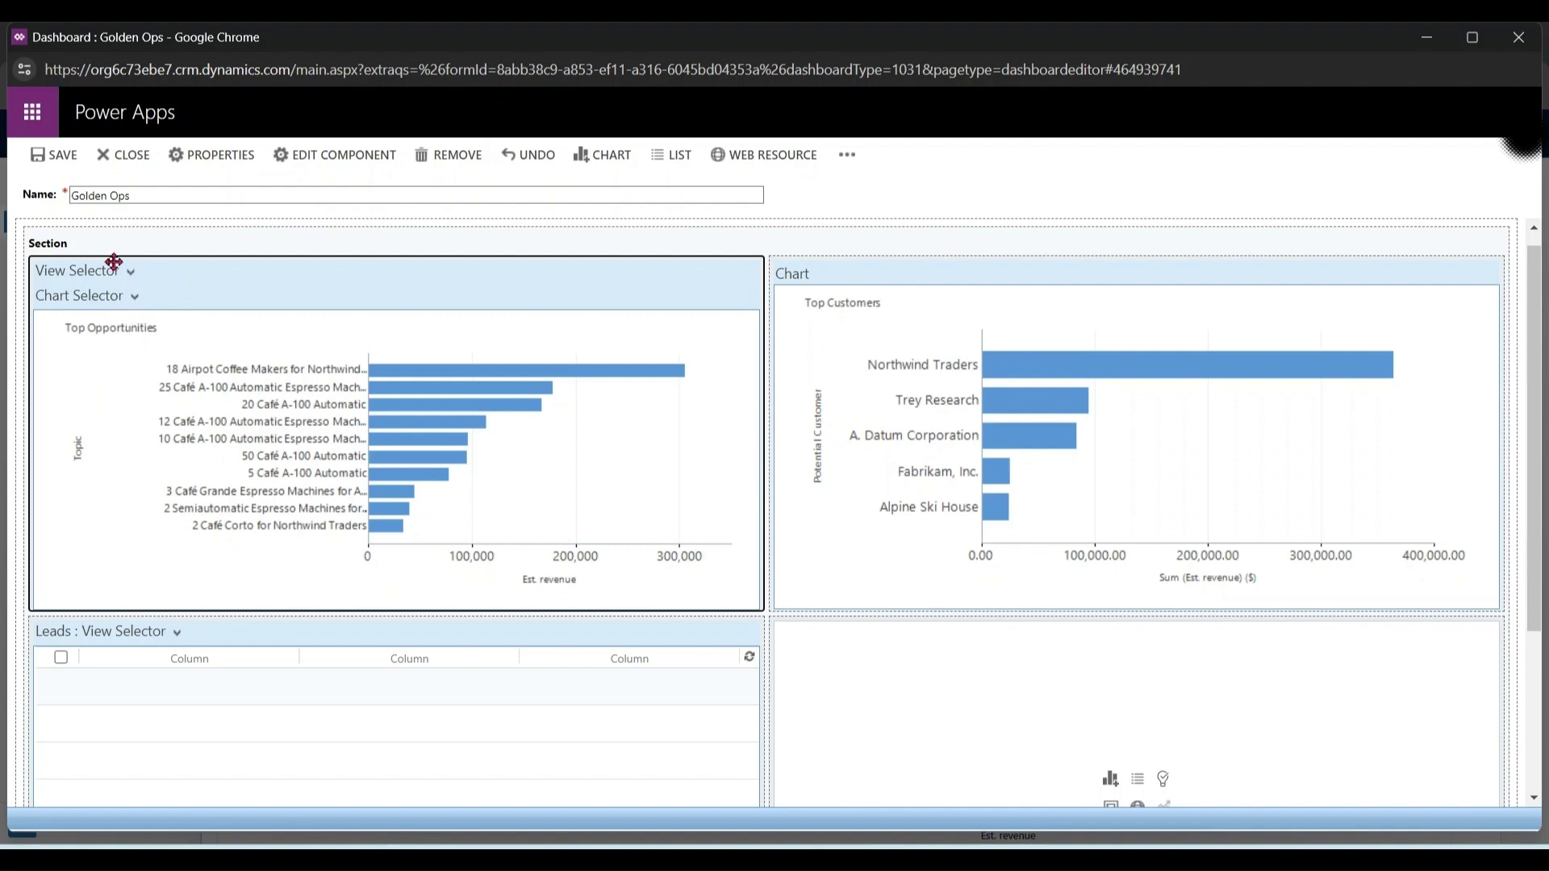
Save, then show Closed Opportunities as a Sales Pipeline chart and view its records.
click(64, 161)
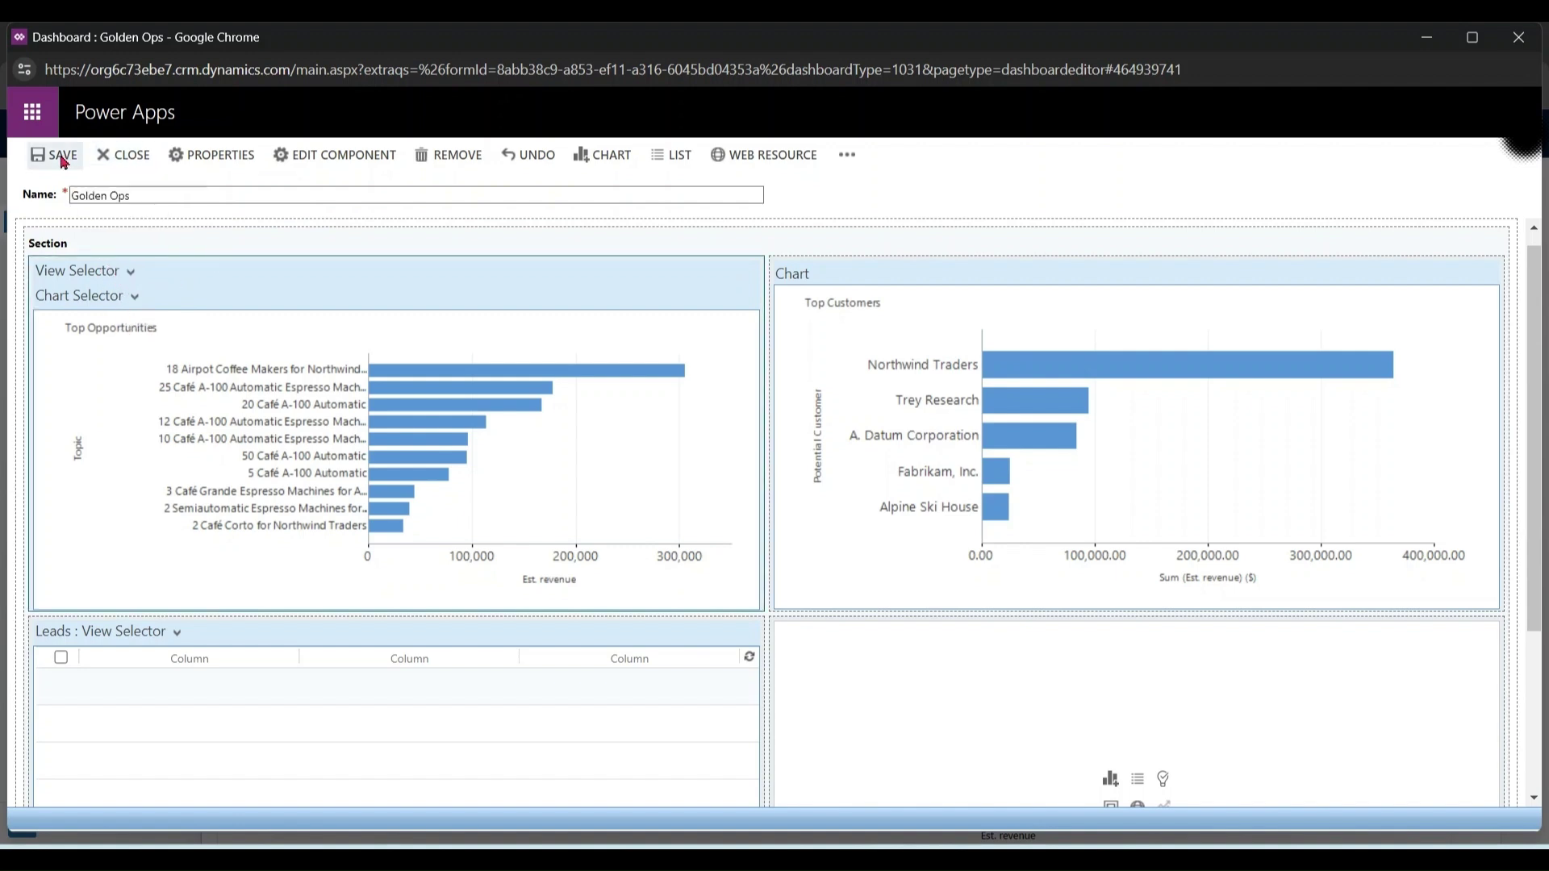
click(128, 157)
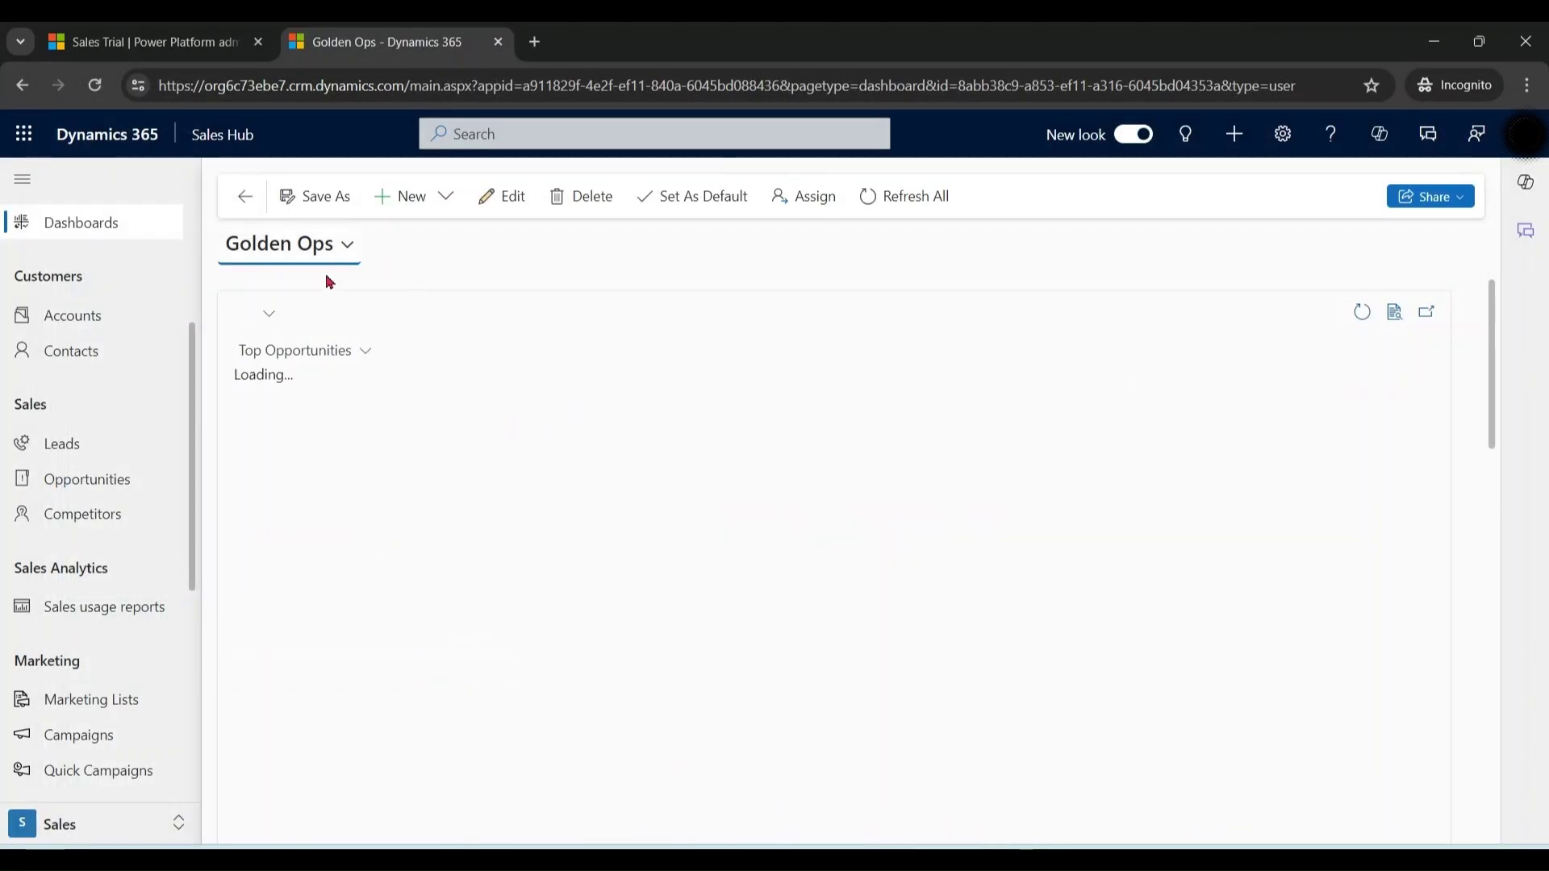
click(362, 313)
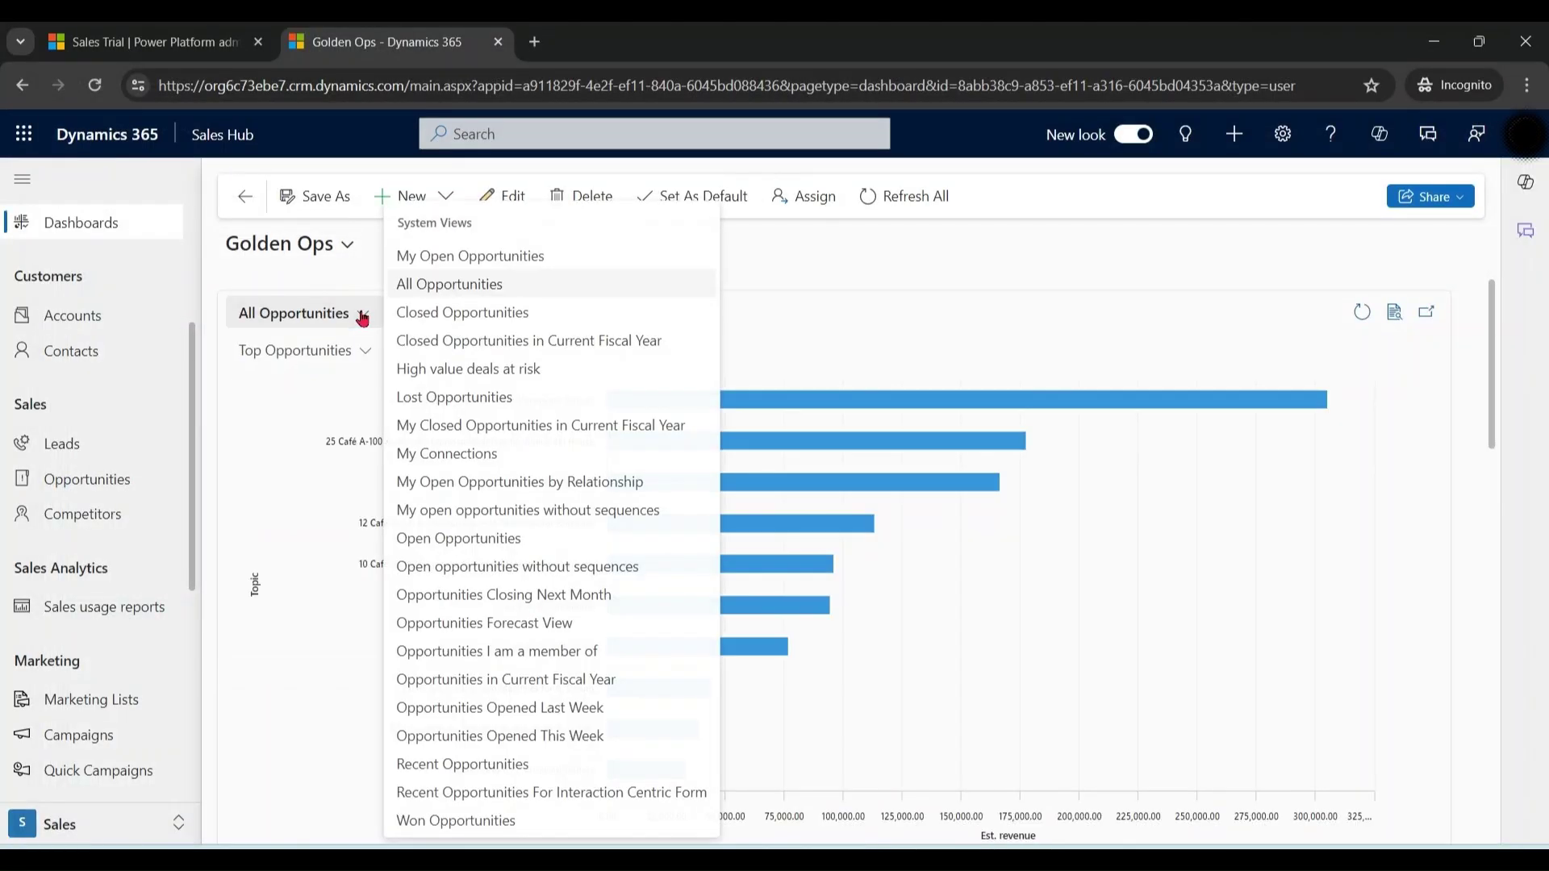
click(487, 314)
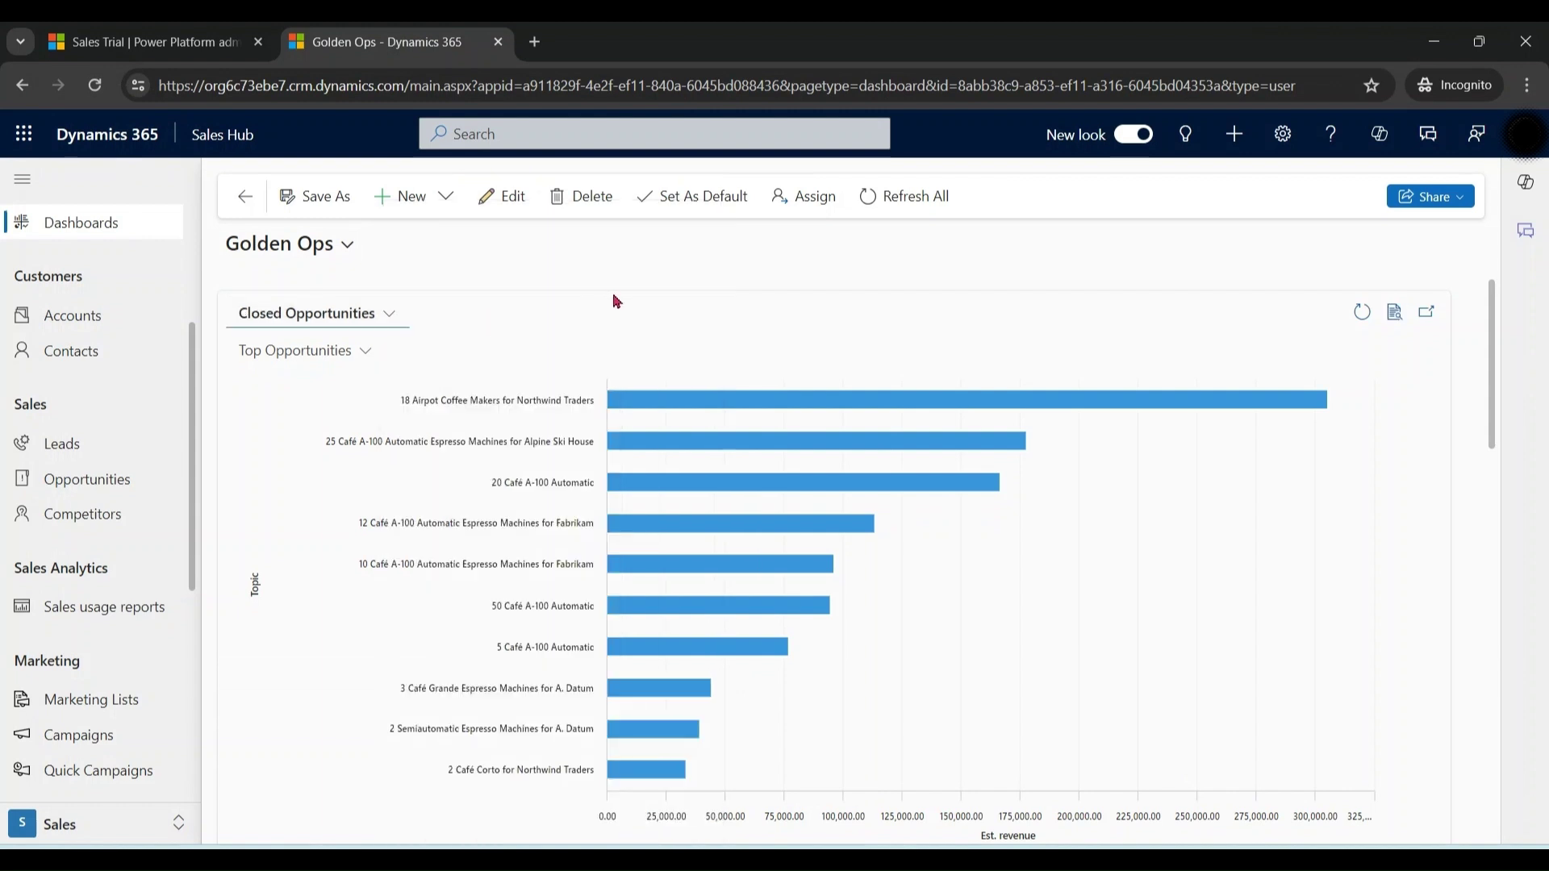
click(355, 353)
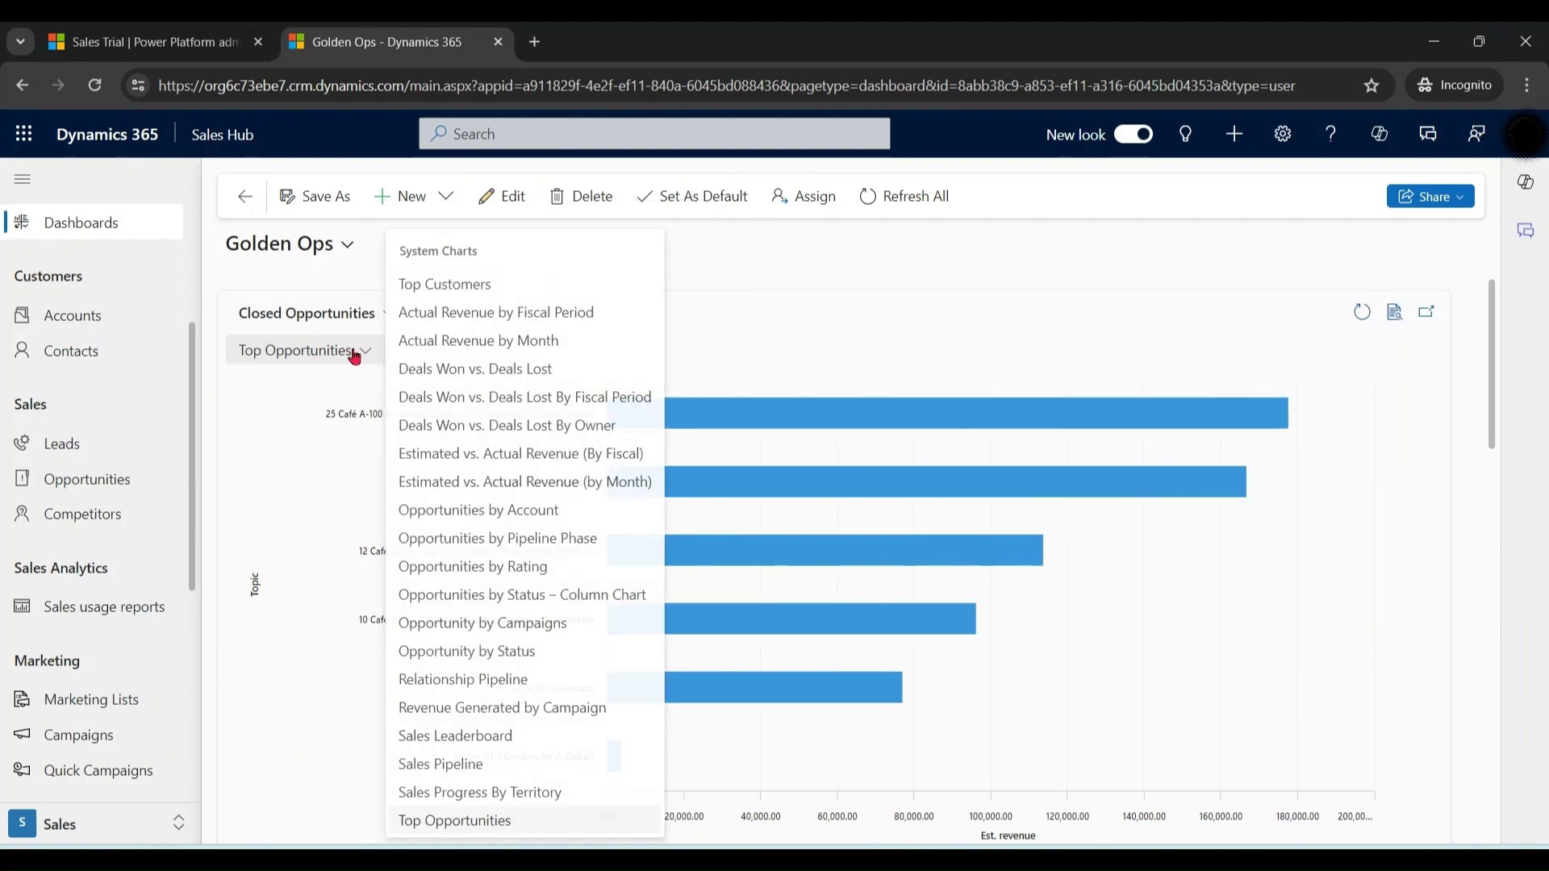
click(486, 765)
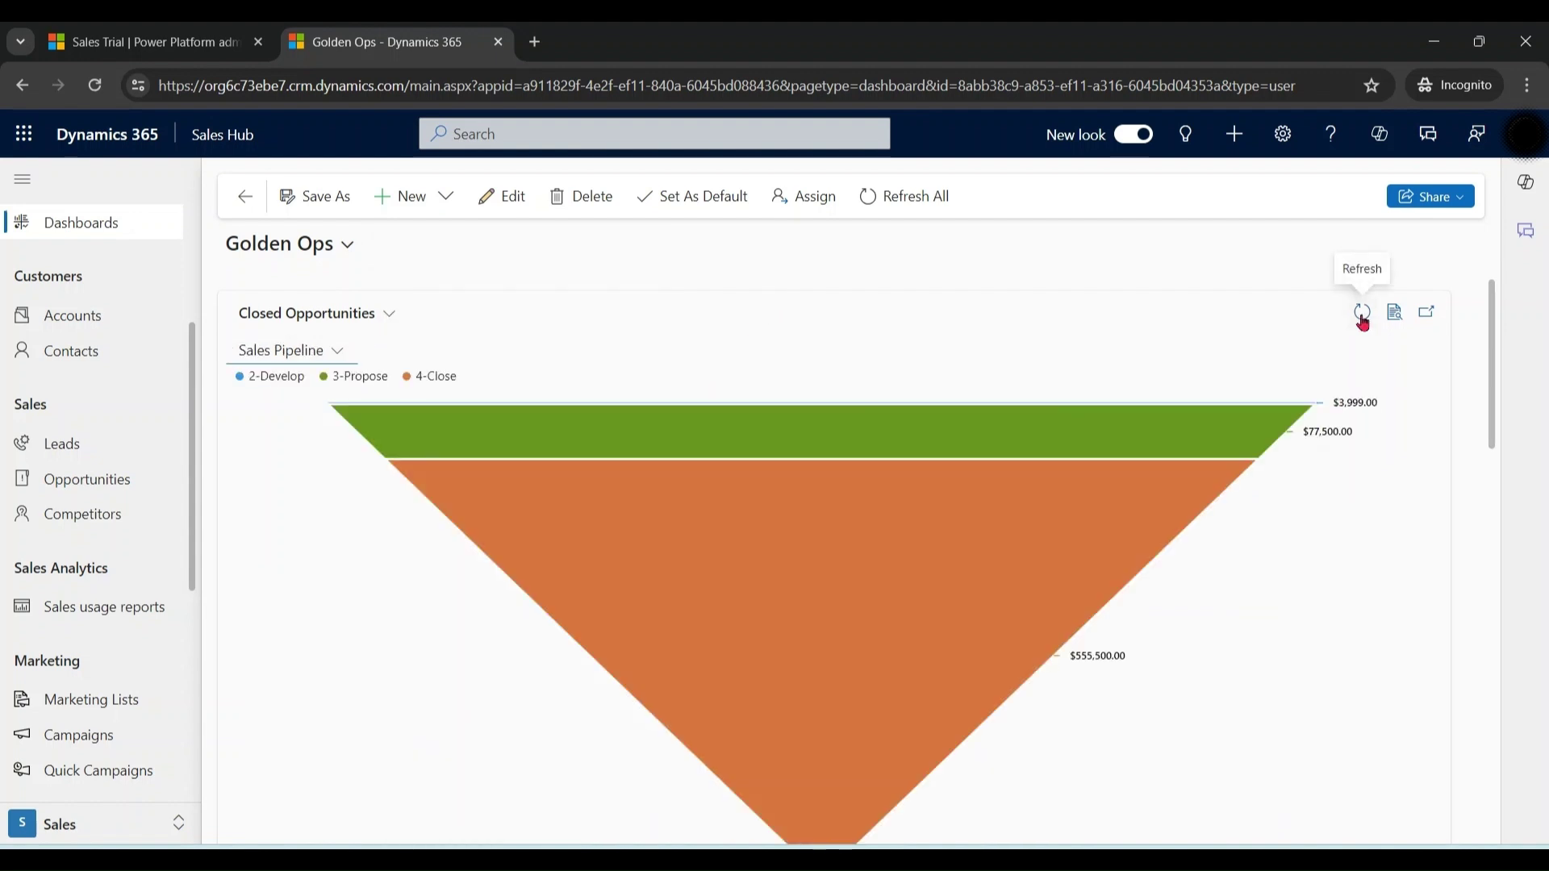
click(1362, 320)
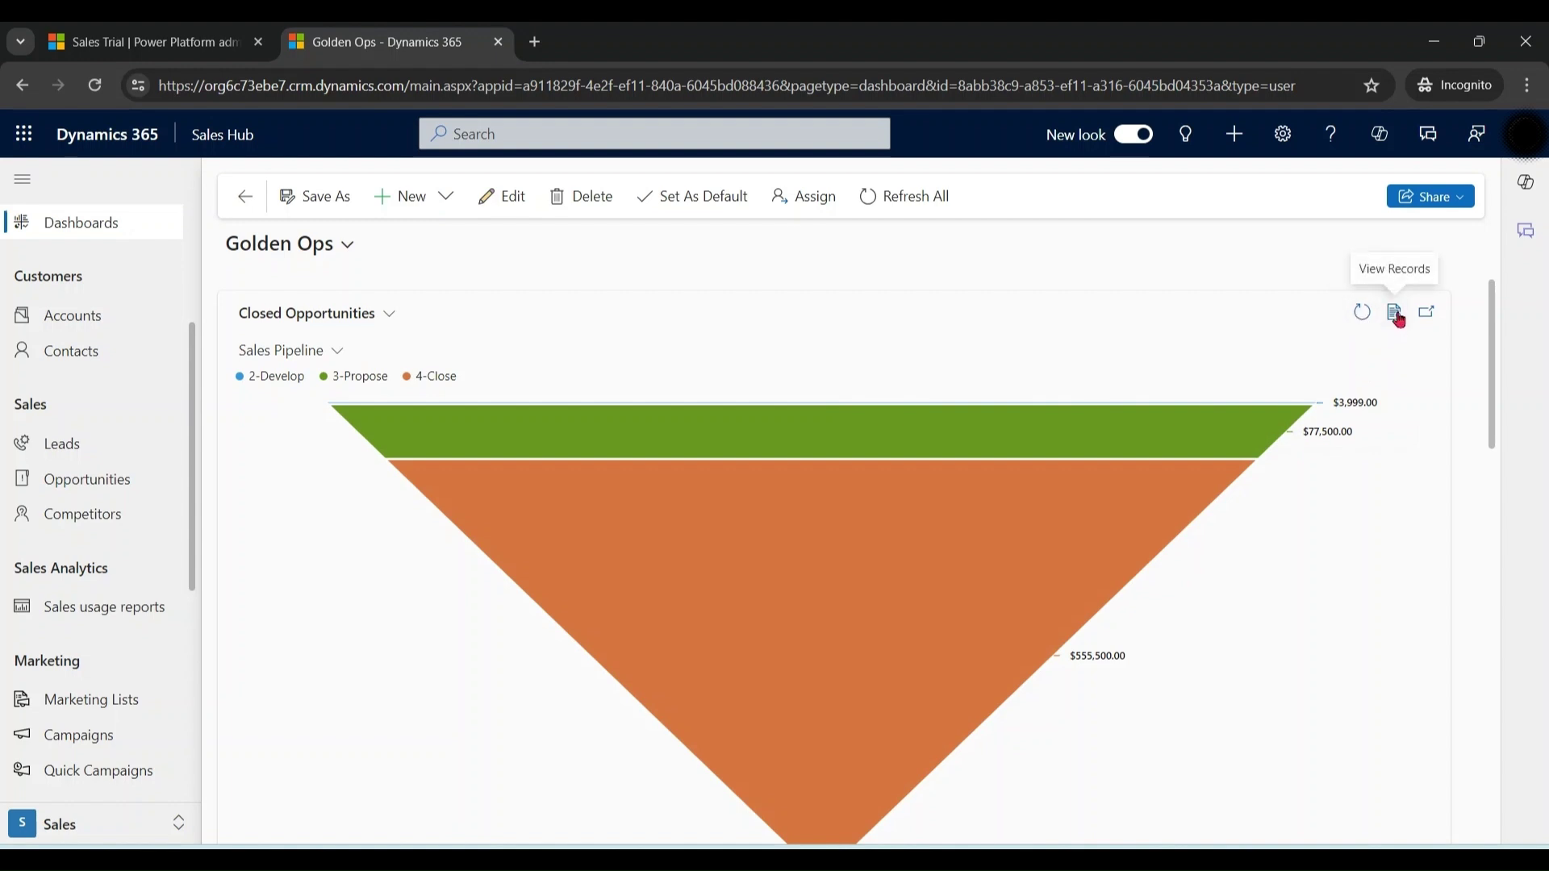
click(1396, 316)
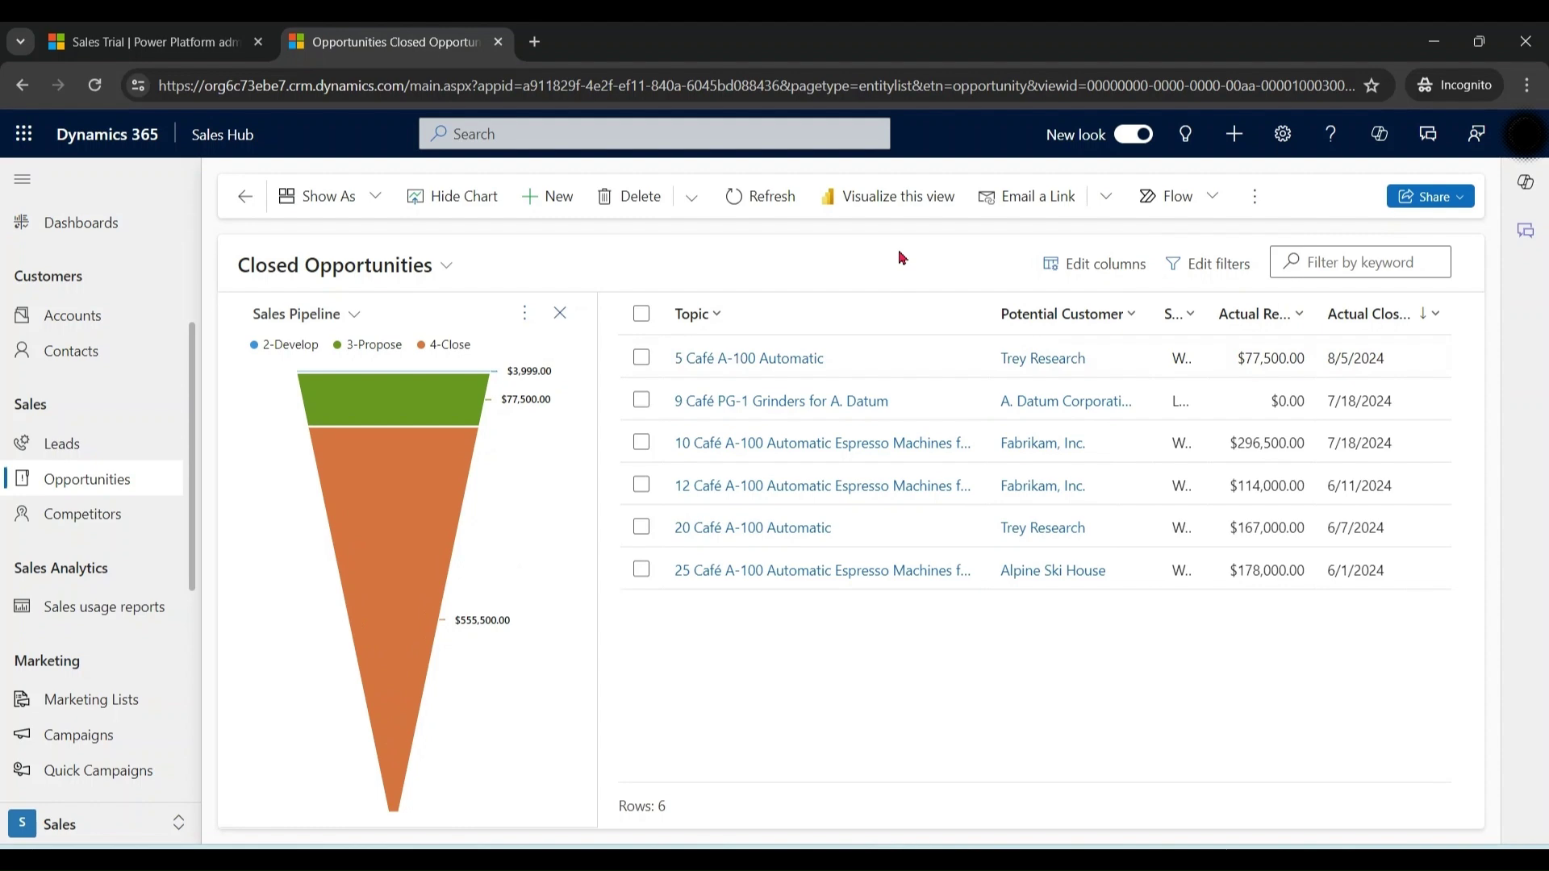
Return to Golden Ops and briefly enlarge the funnel chart.
click(245, 196)
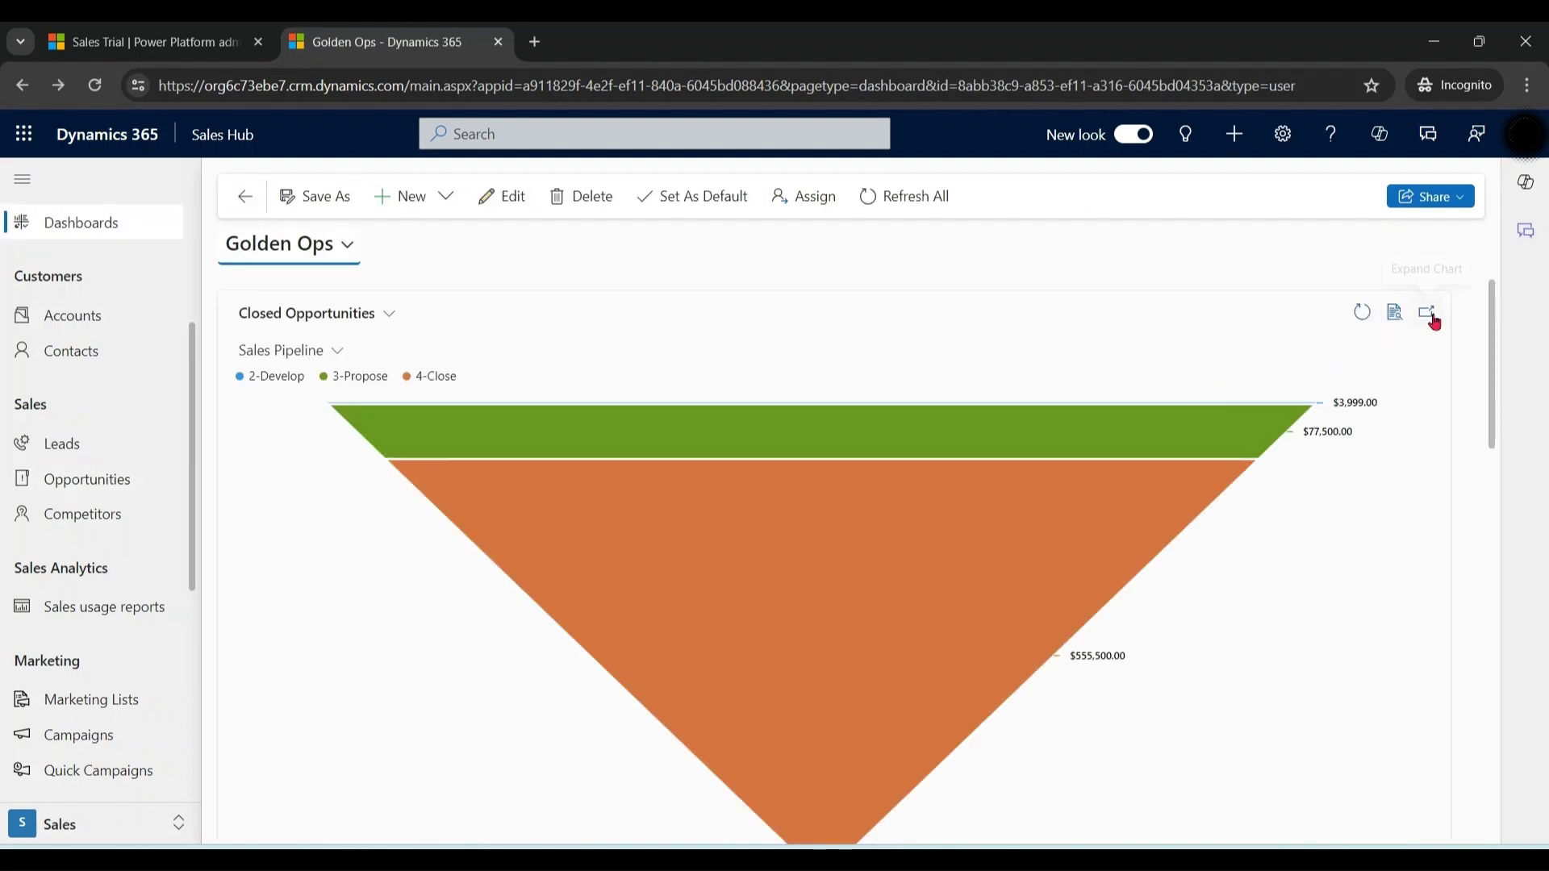
click(1429, 316)
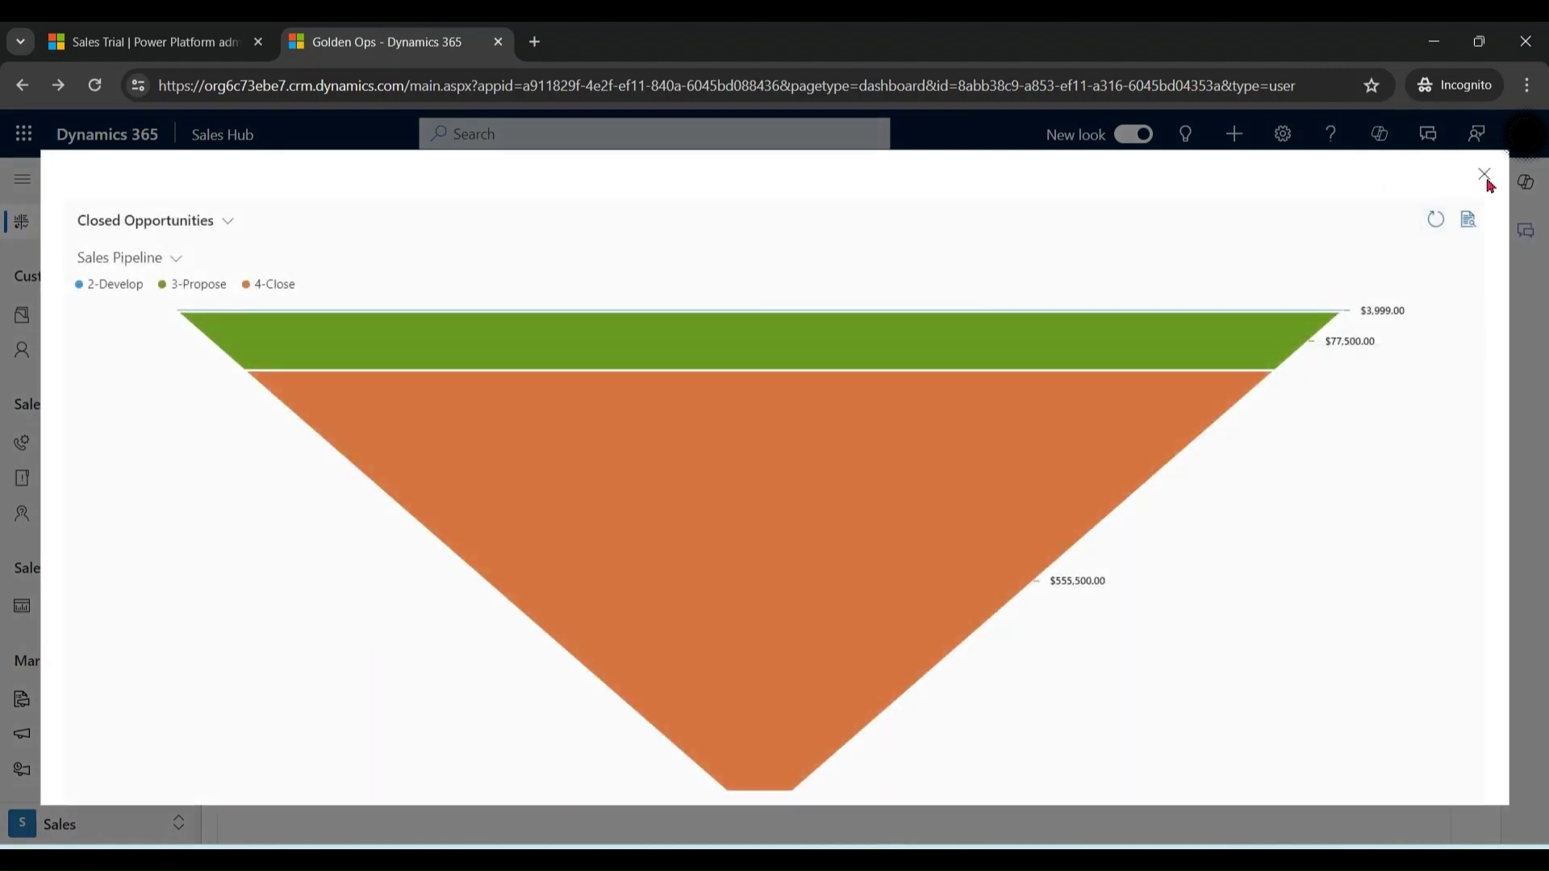
click(1484, 174)
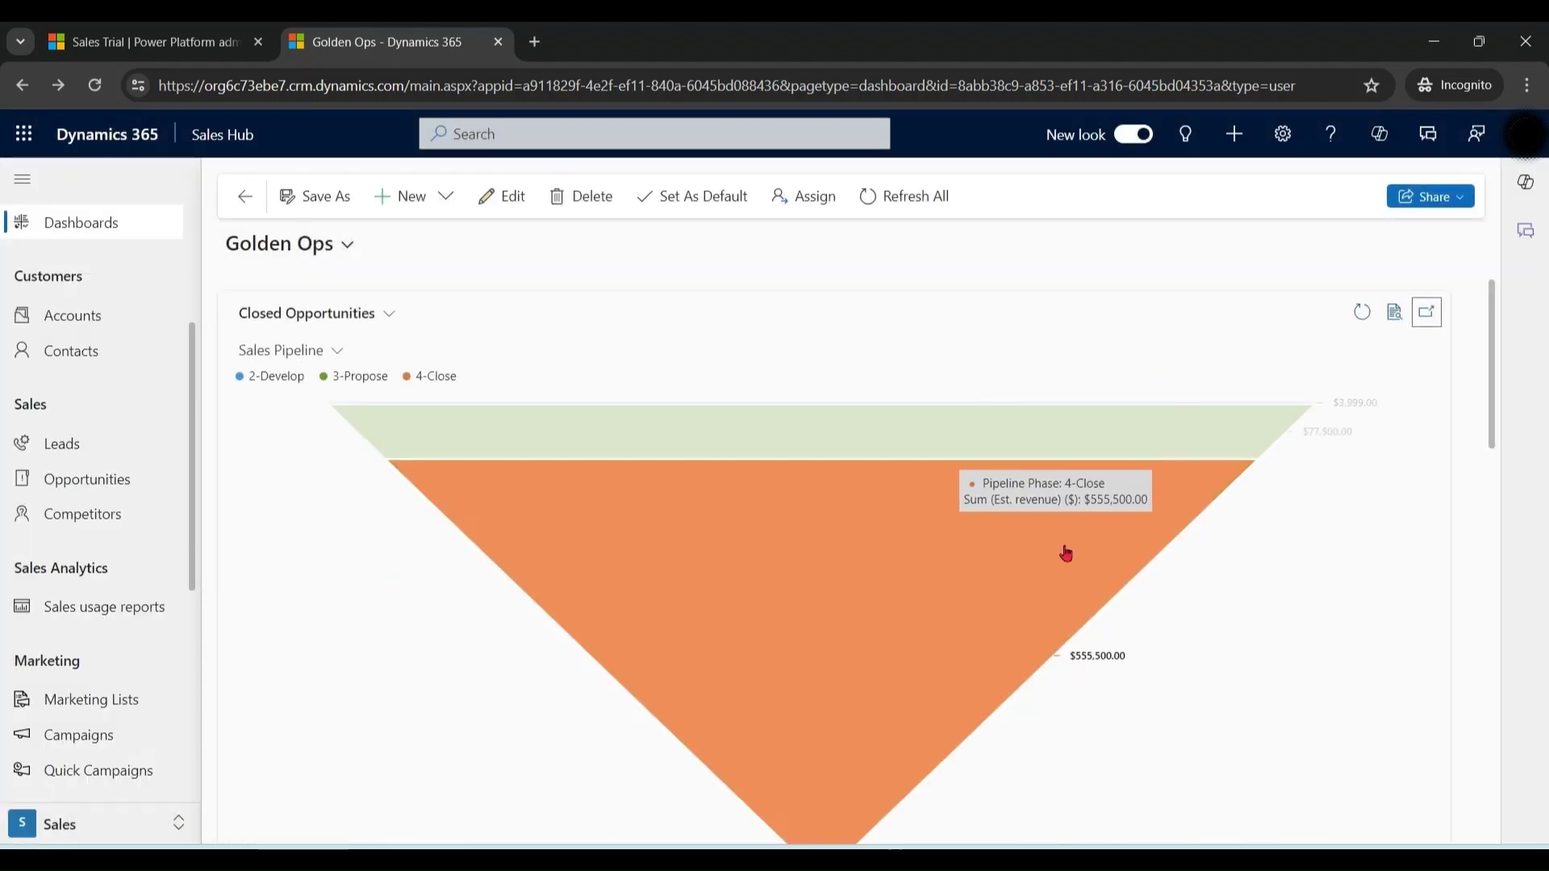
Drill into 4-Close by Account as a column chart, then clear the drill-down.
click(1065, 553)
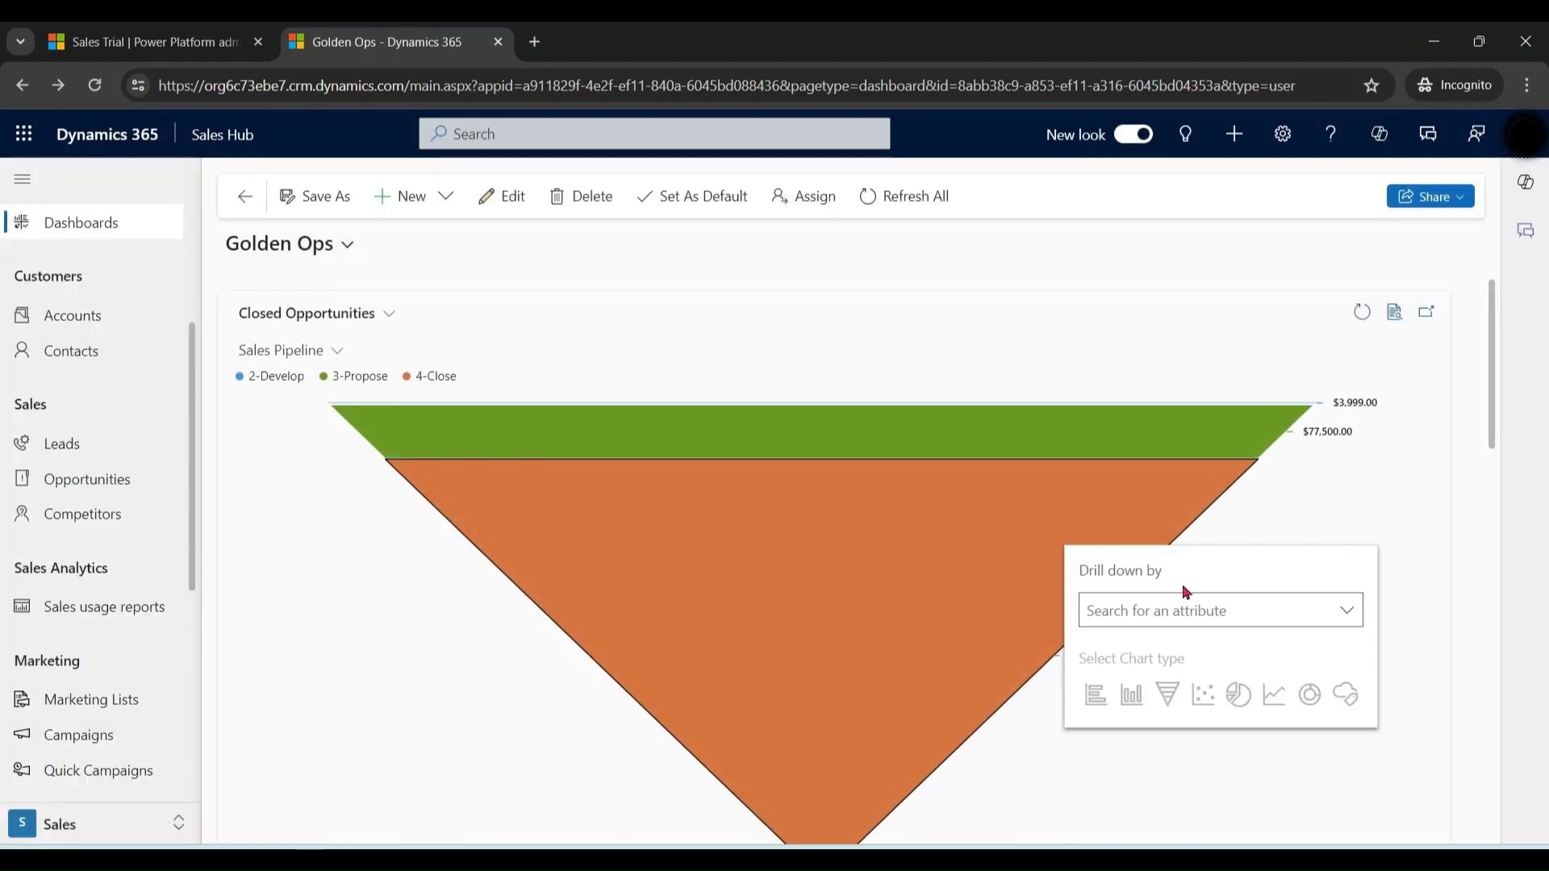
click(1358, 620)
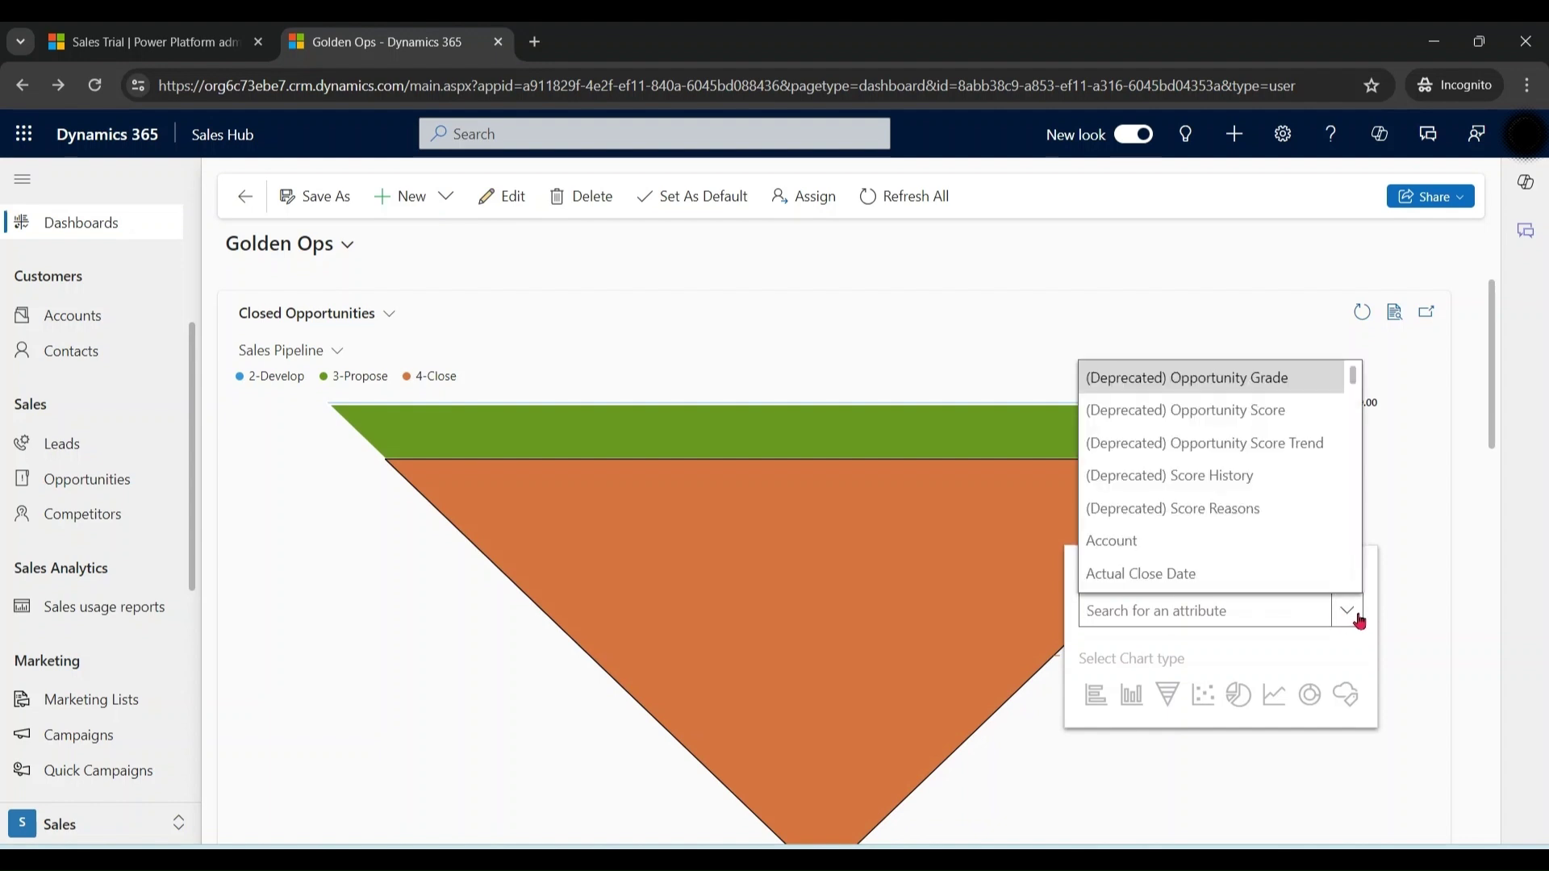
click(1192, 541)
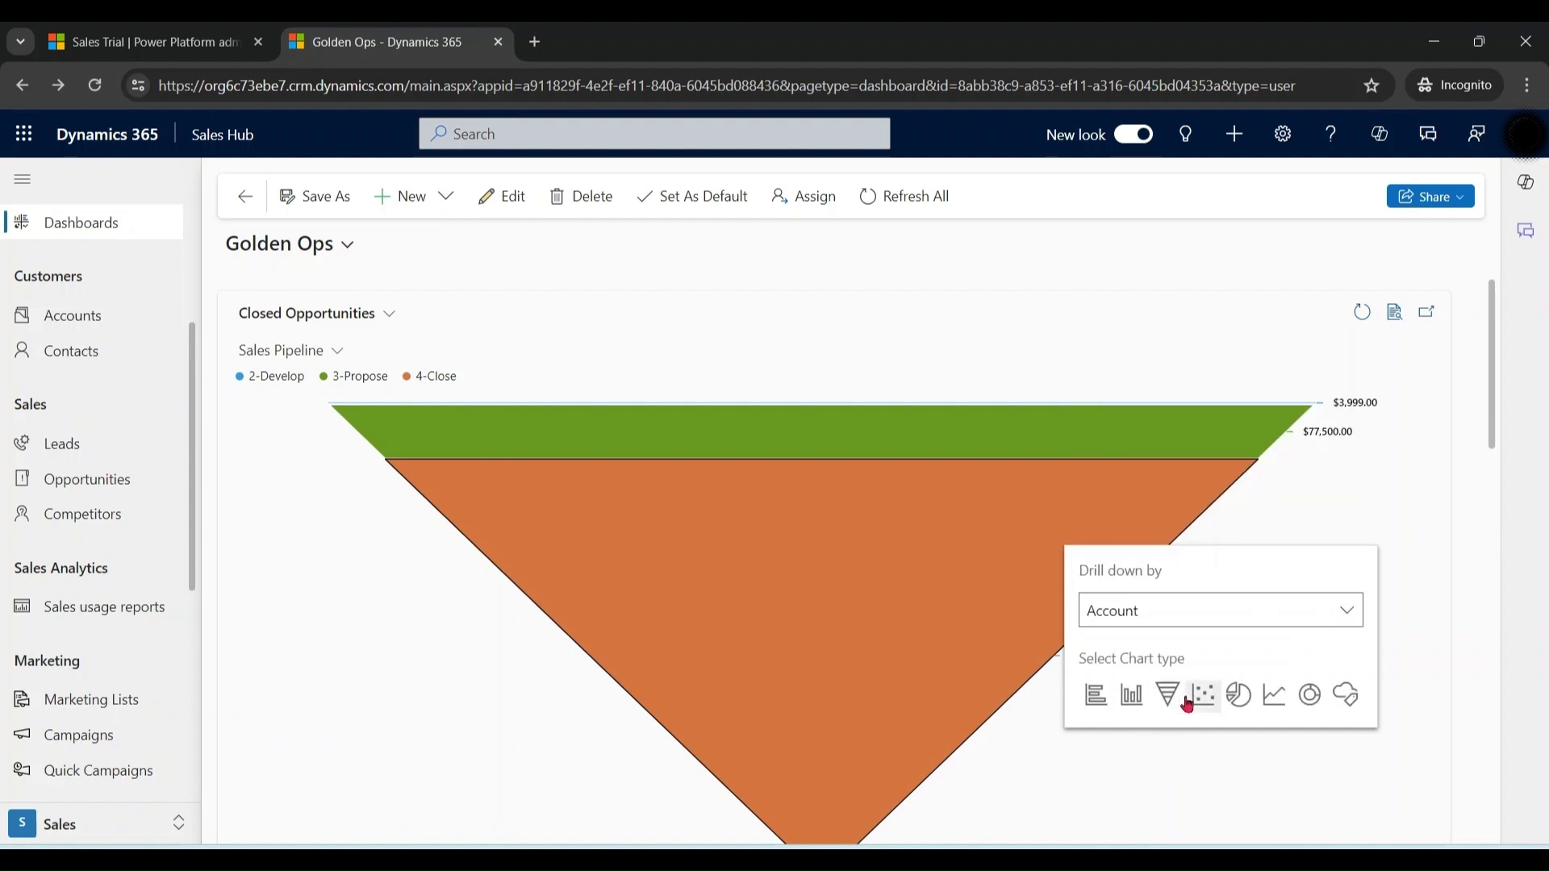
click(1133, 695)
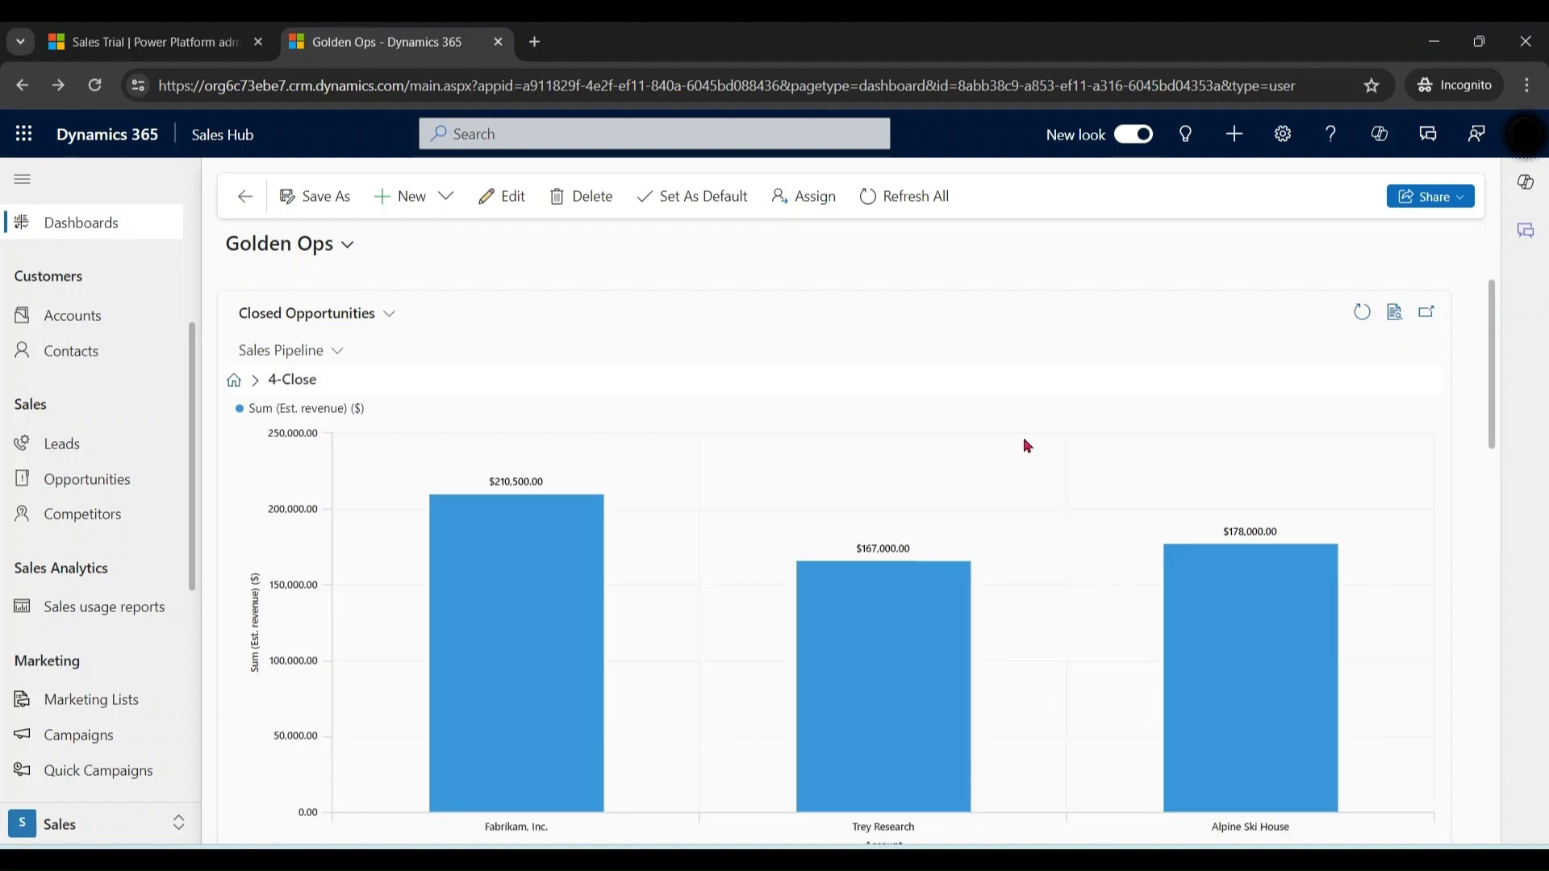
click(234, 387)
Switch the chart to the All Opportunities view with the Top Customers chart.
click(384, 317)
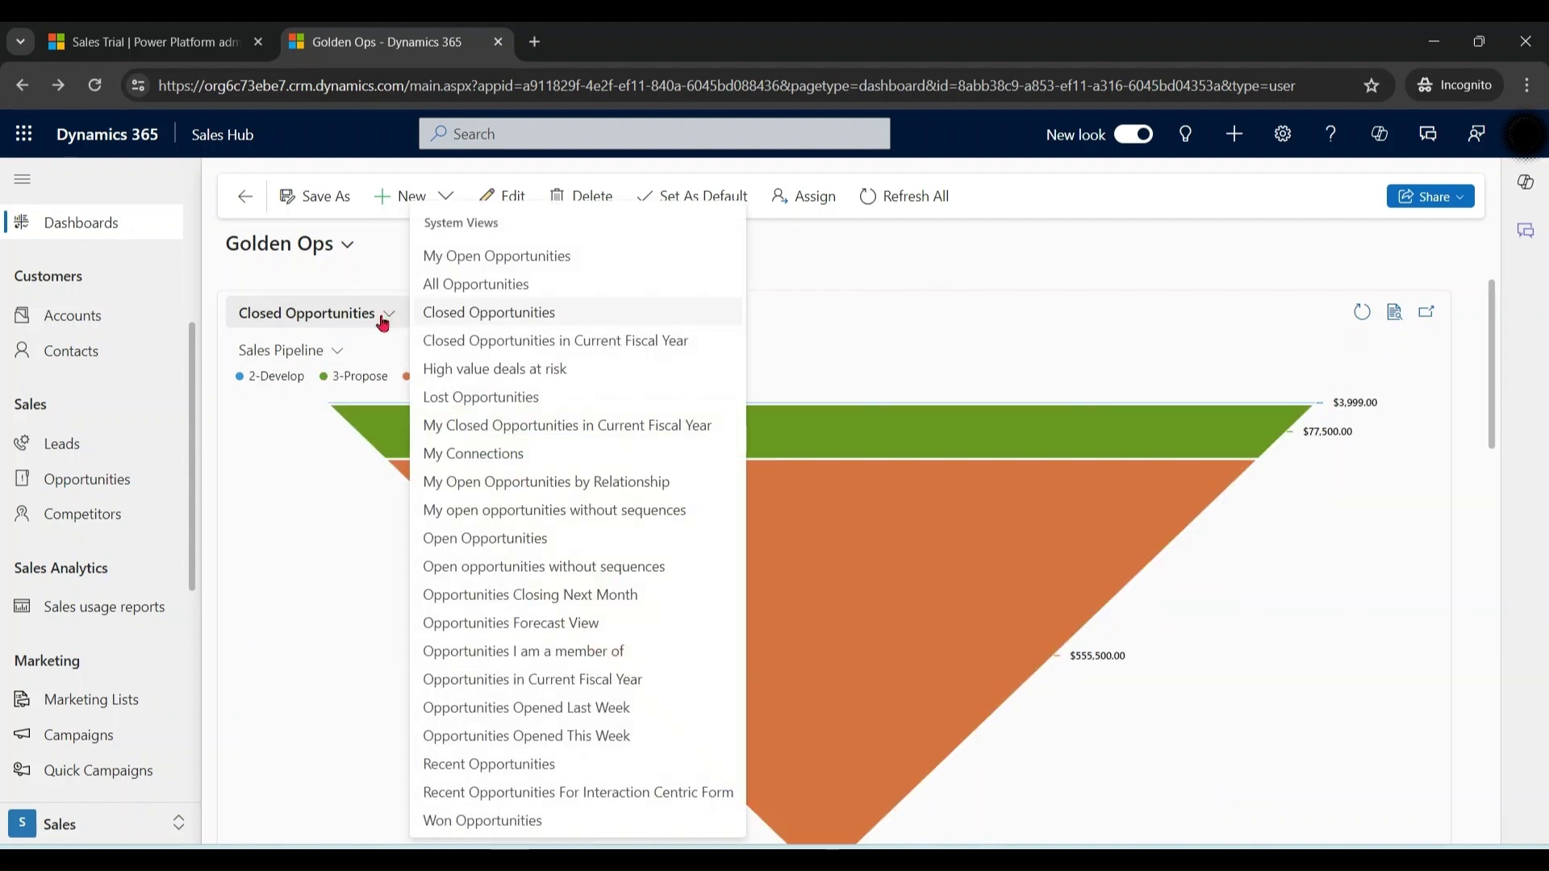
click(484, 283)
click(337, 352)
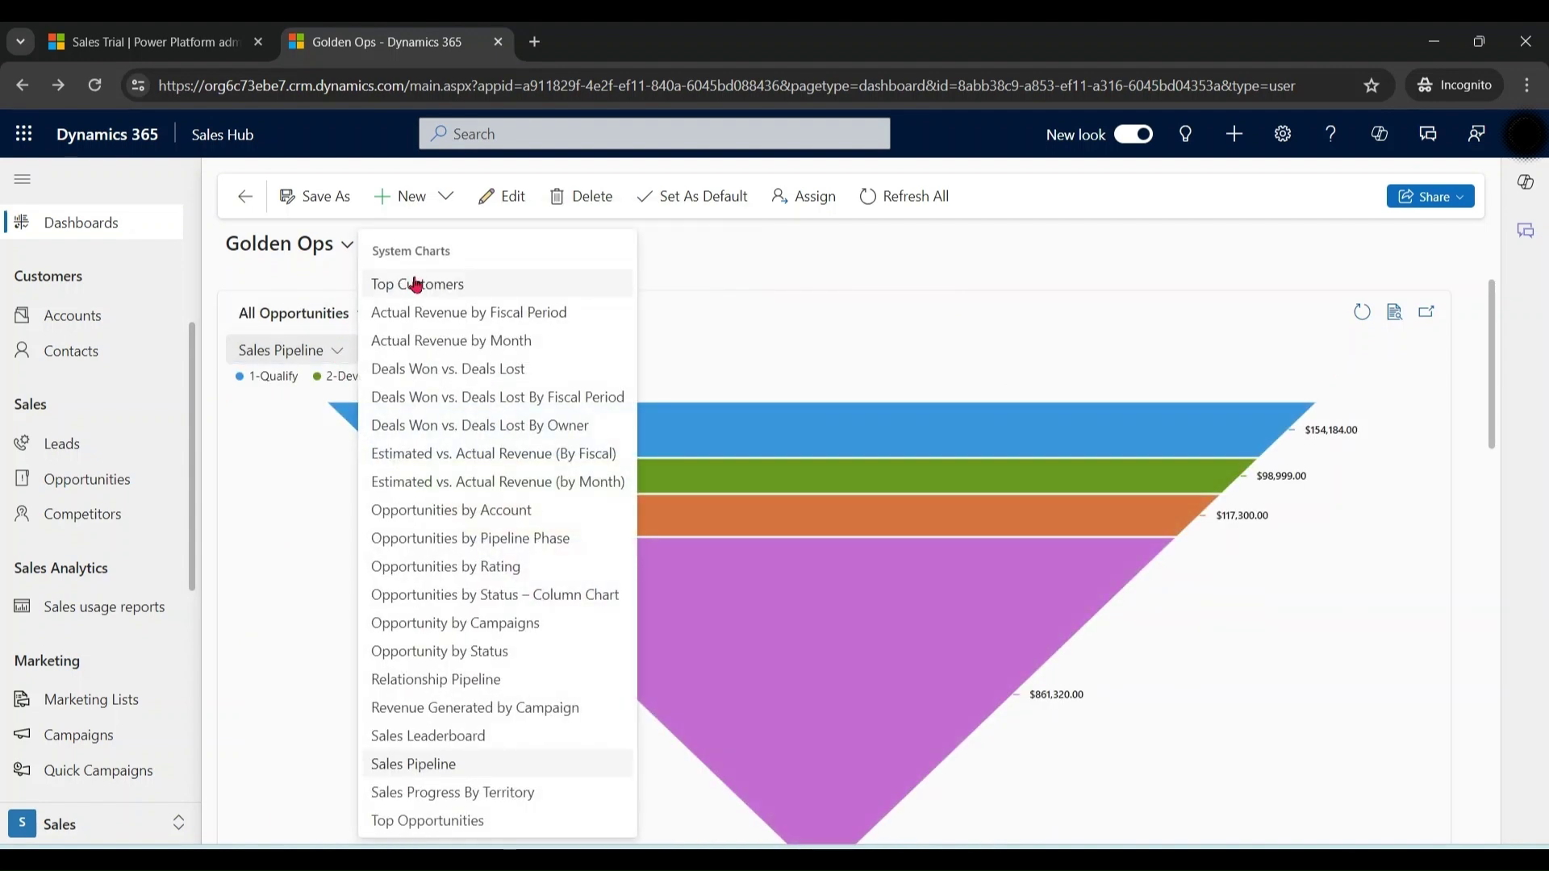
click(373, 292)
scroll(1524, 639, down, 3)
scroll(1524, 640, up, 3)
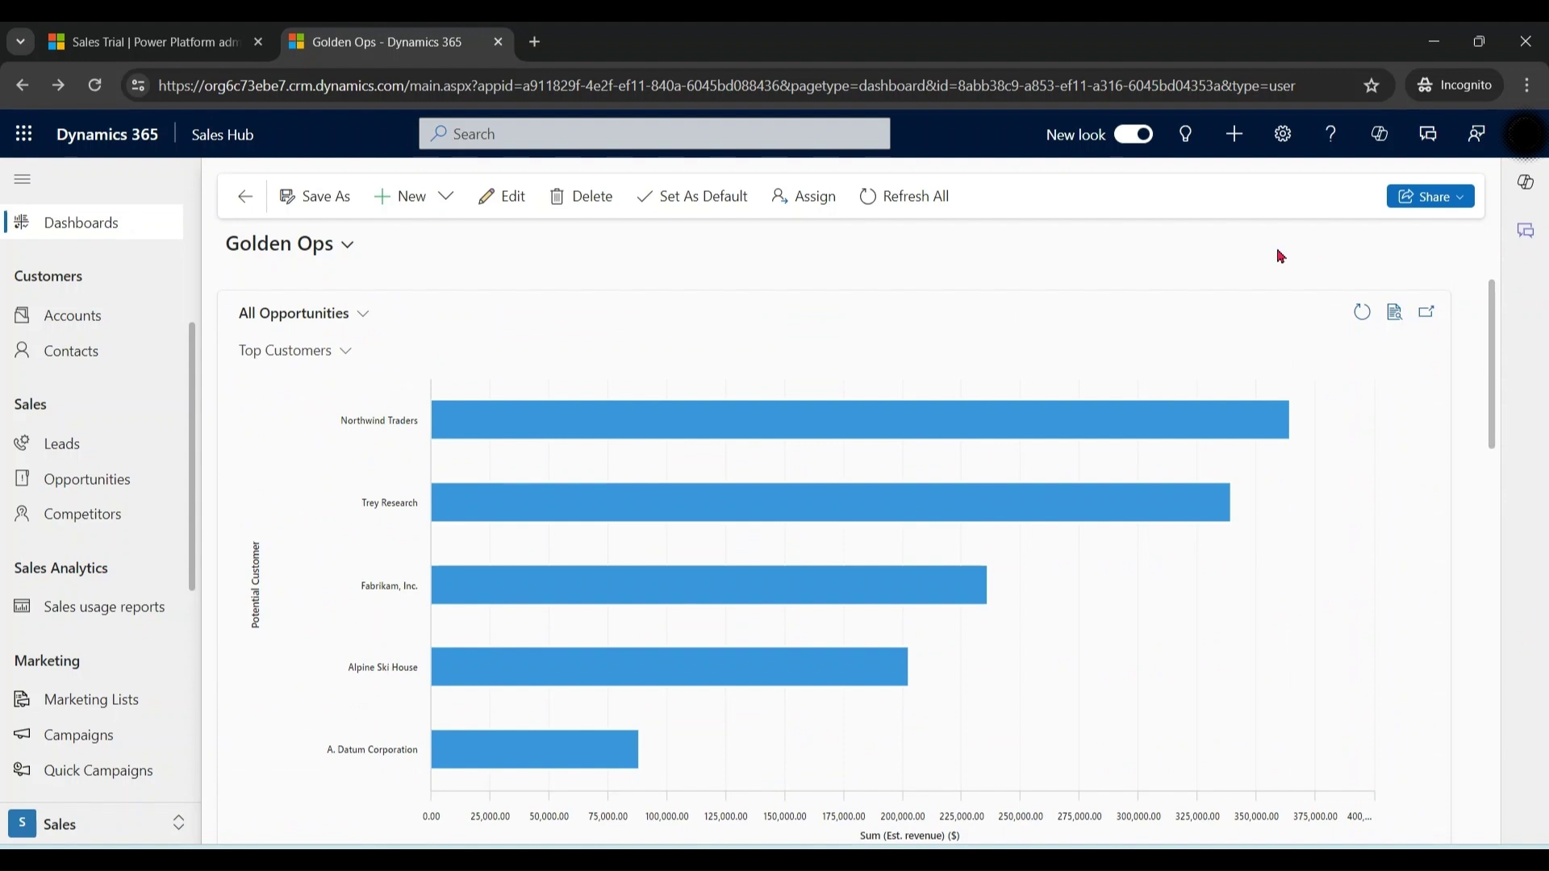
Load make.powerapps.com in a new browser tab and go to the Solutions list.
click(535, 42)
text(make.powerapps.com)
key(Return)
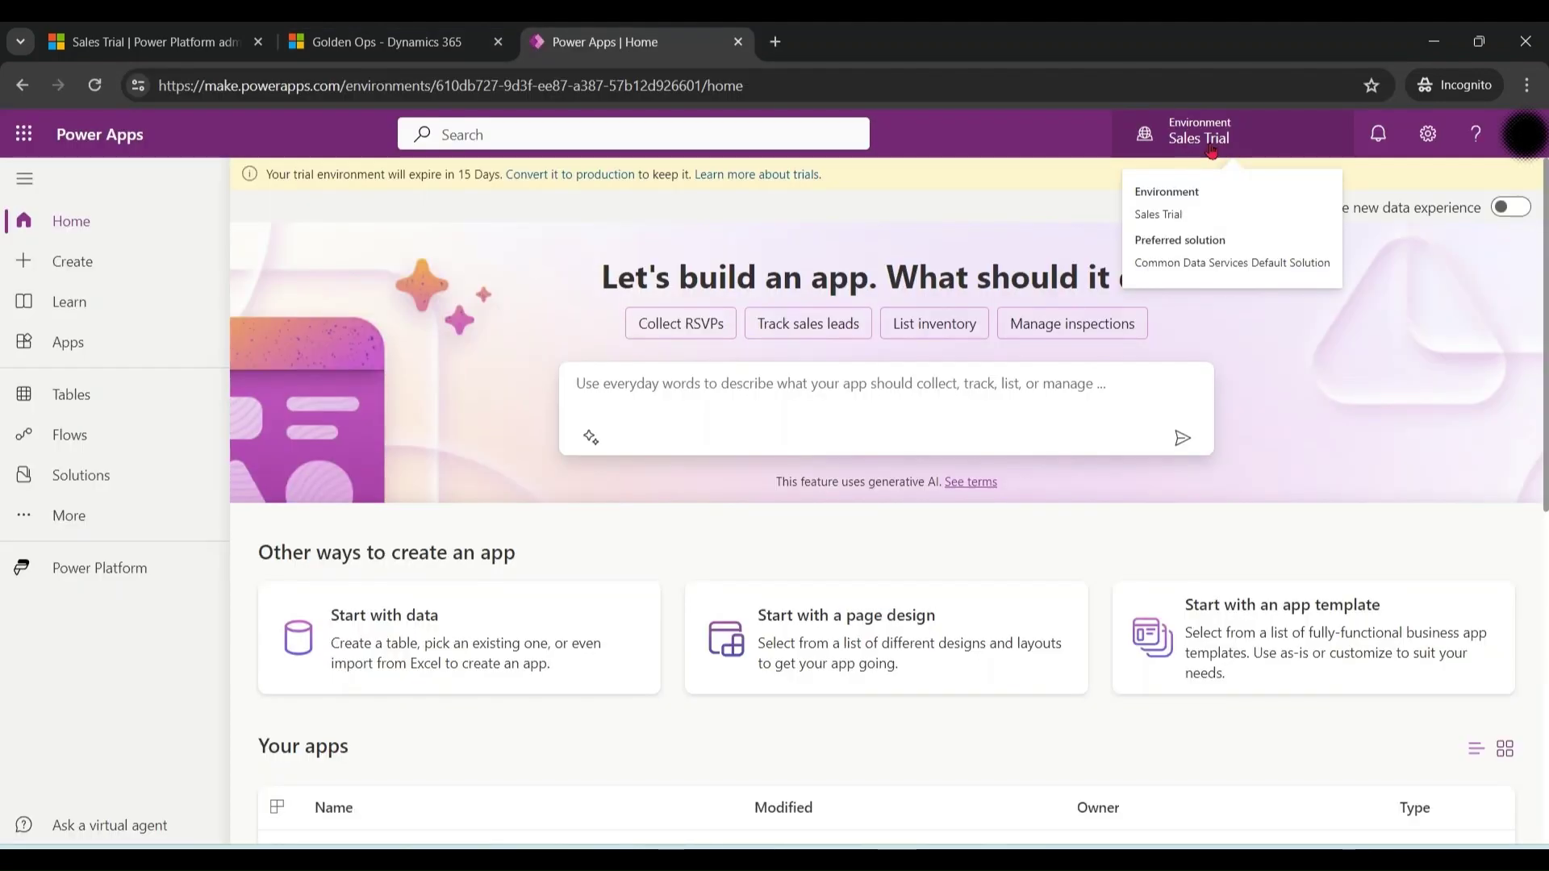
click(1210, 138)
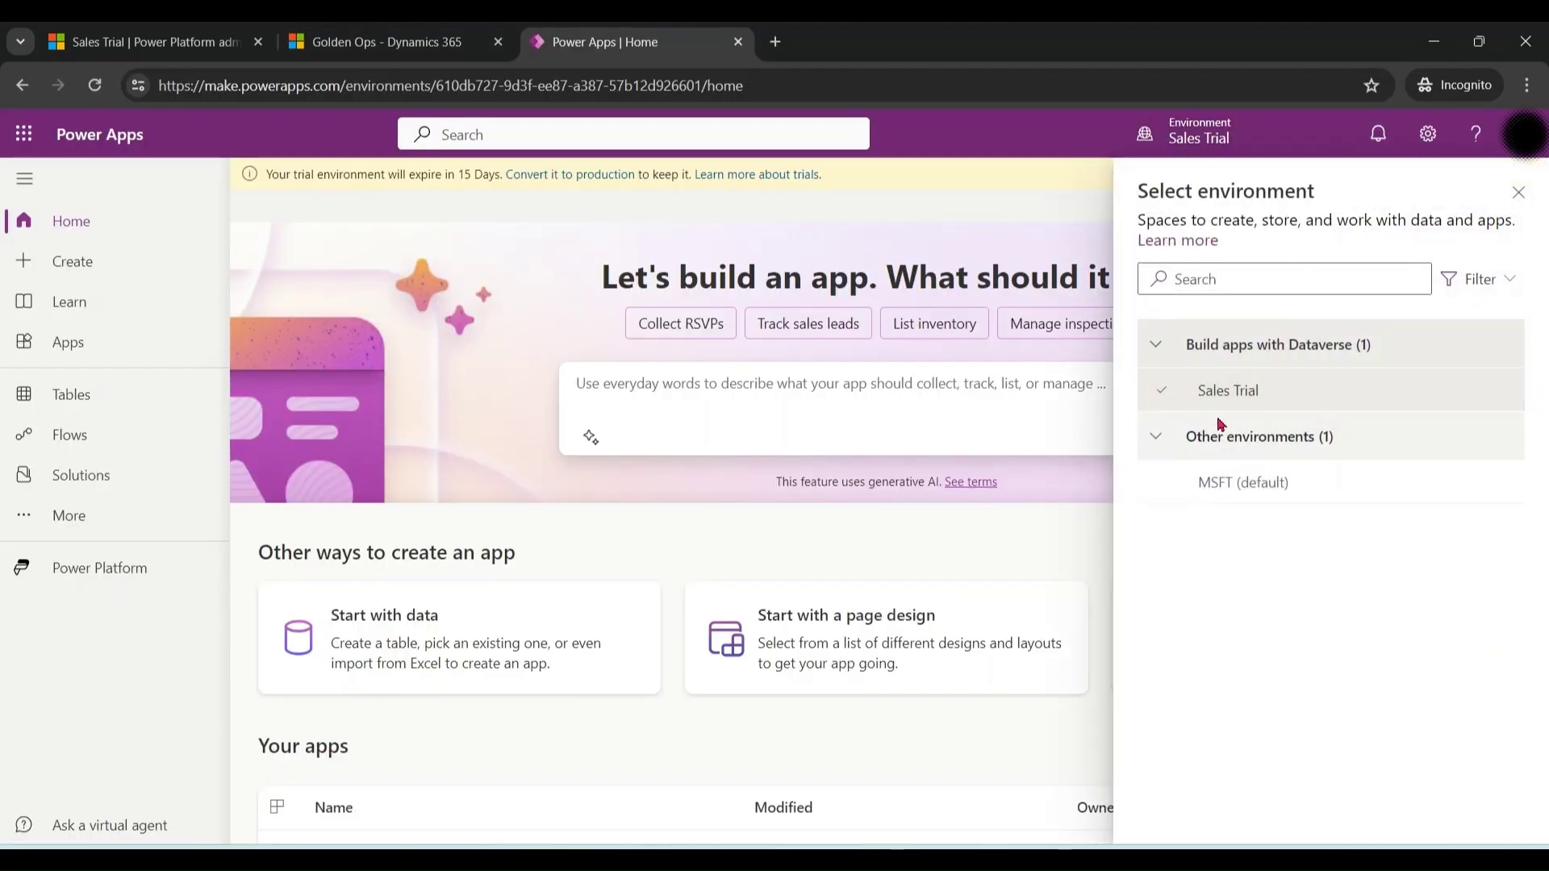
click(150, 468)
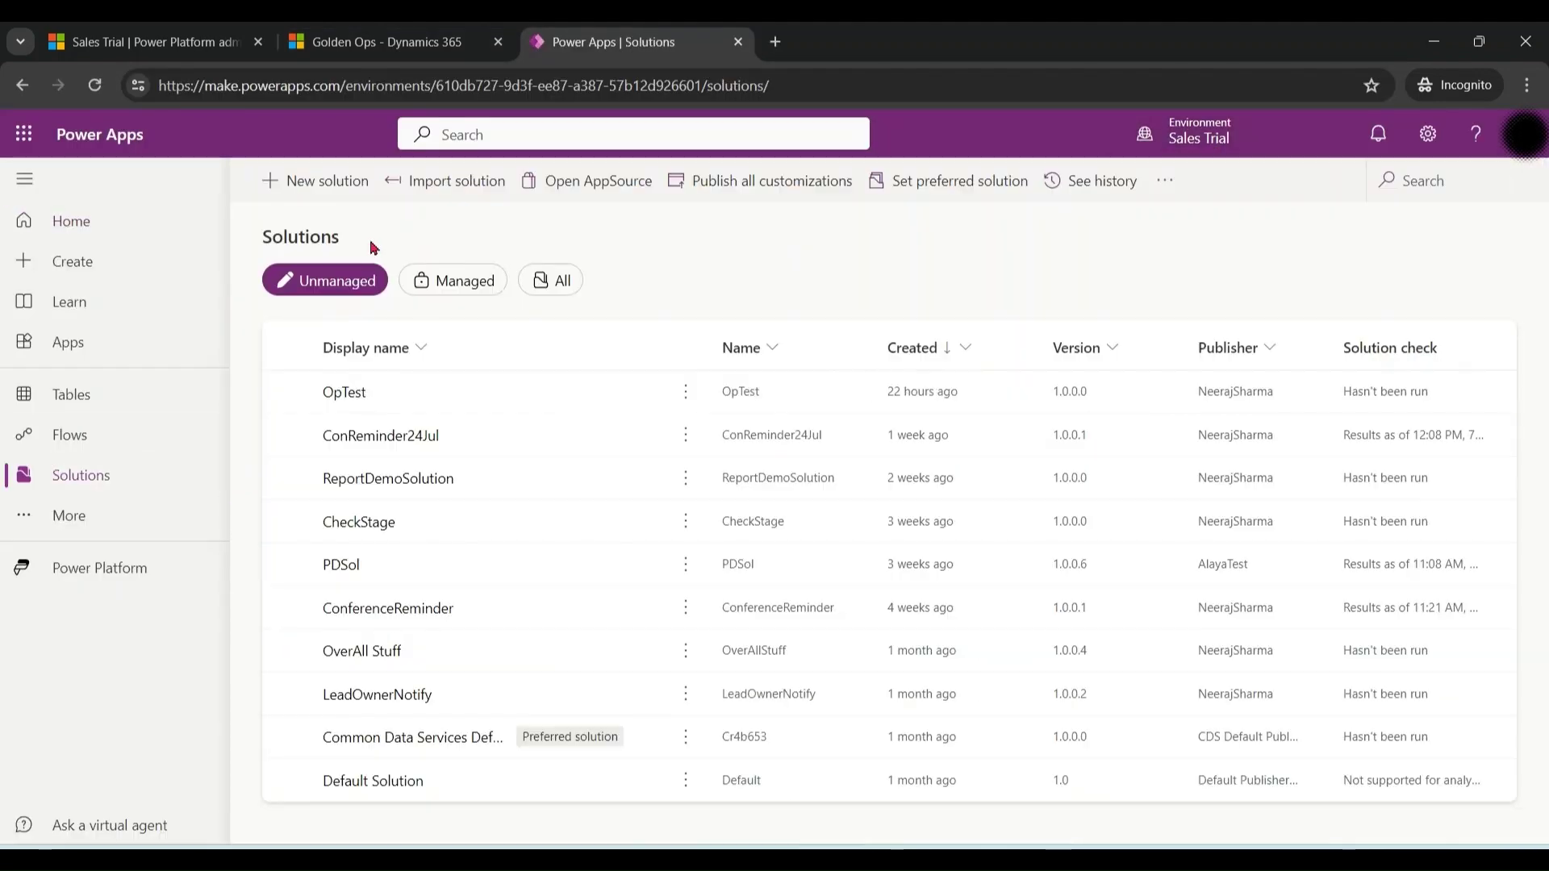
Start a new 2-Column overview dashboard in the DashboardSolu solution.
click(333, 184)
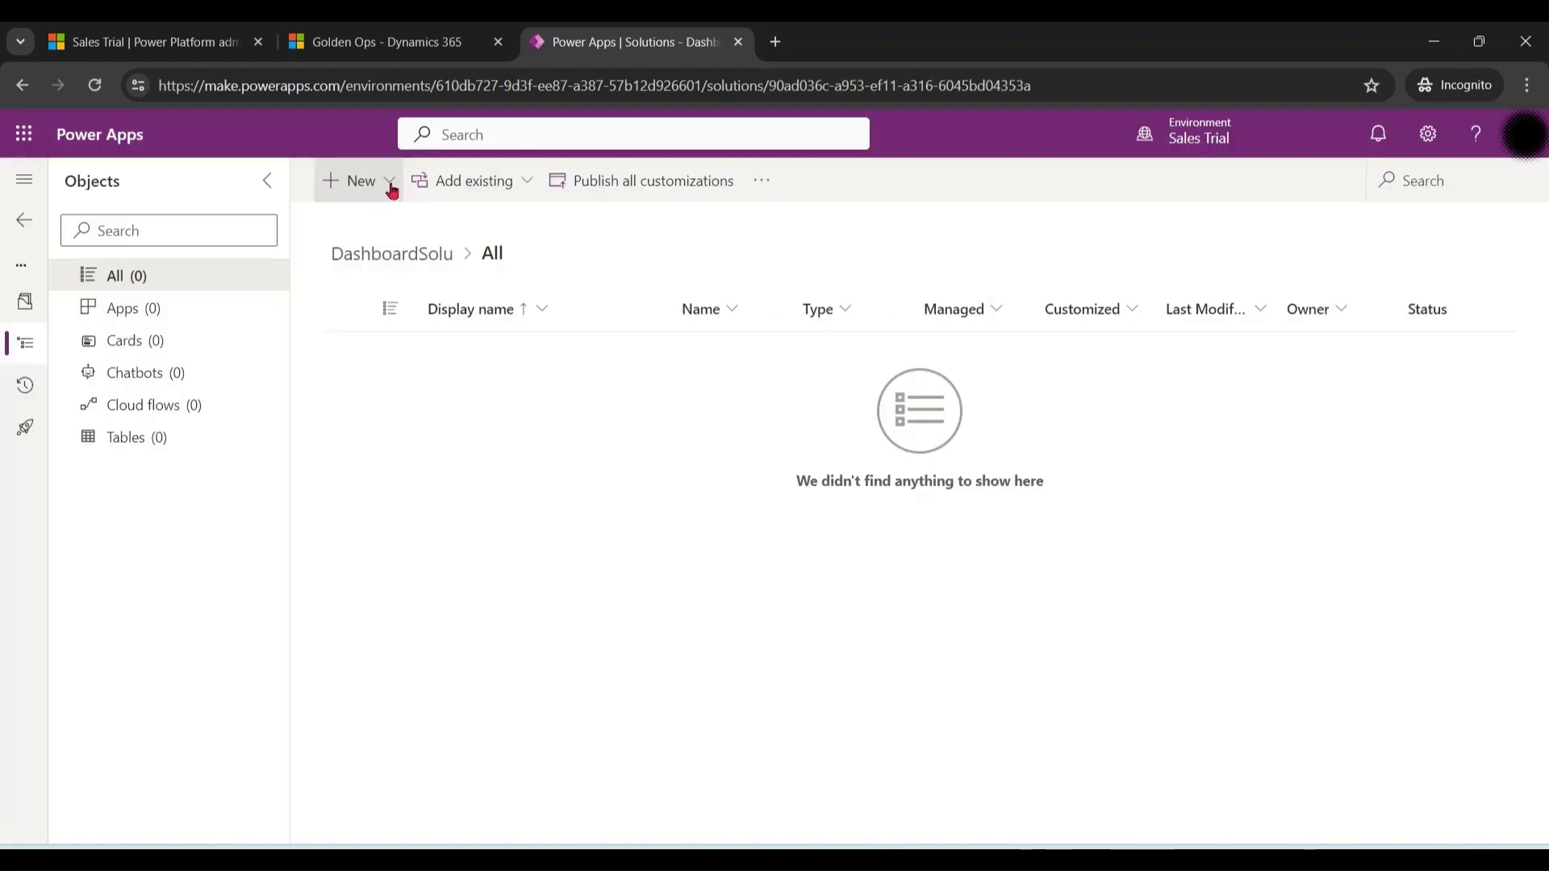
click(391, 188)
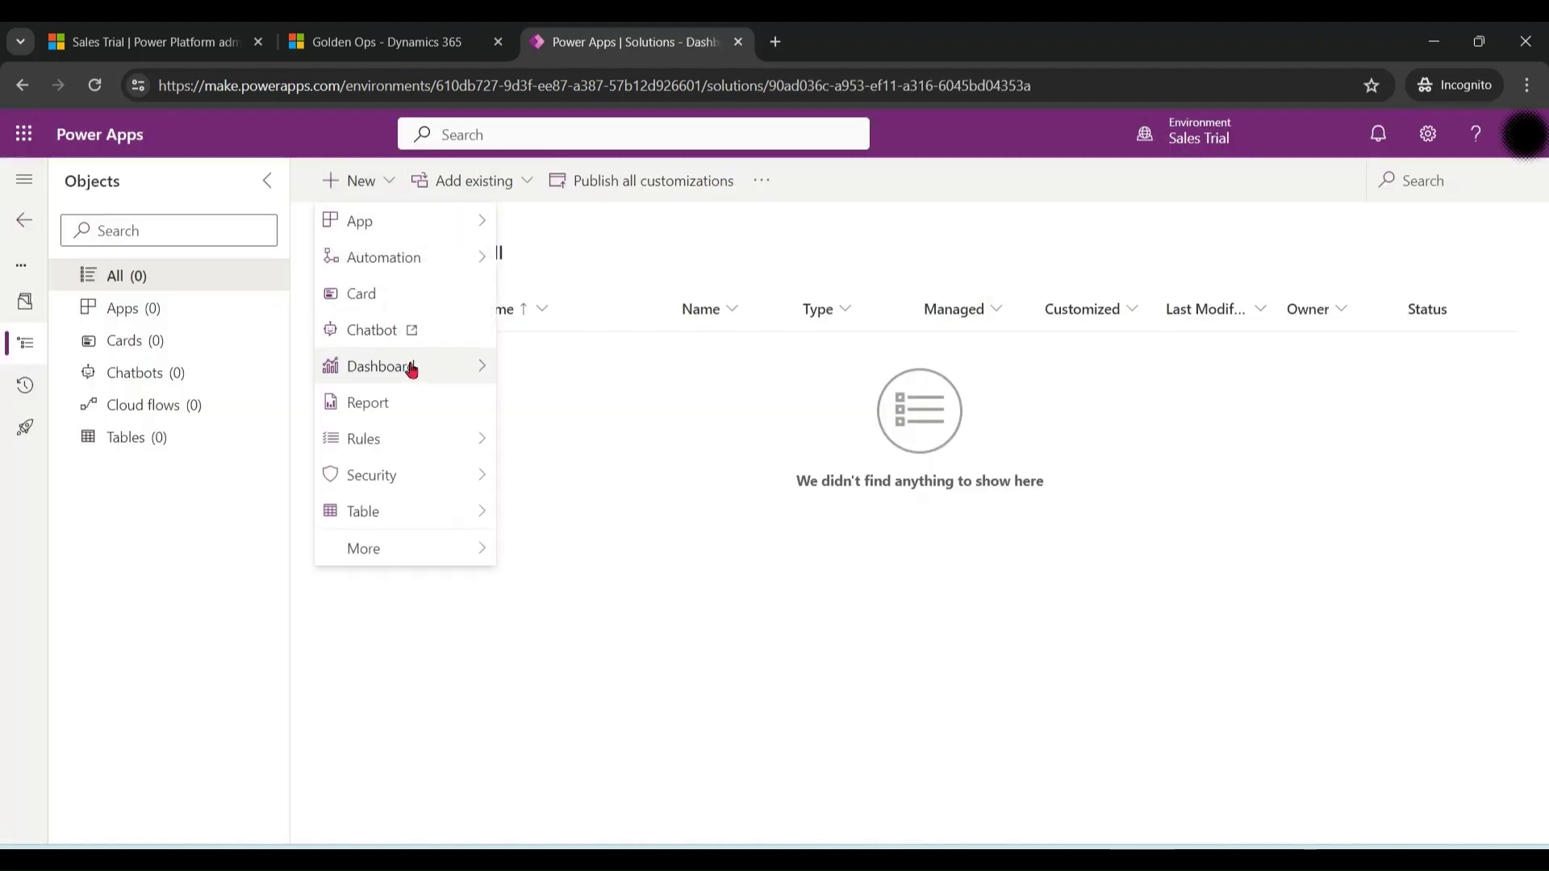
mouse_move(467, 366)
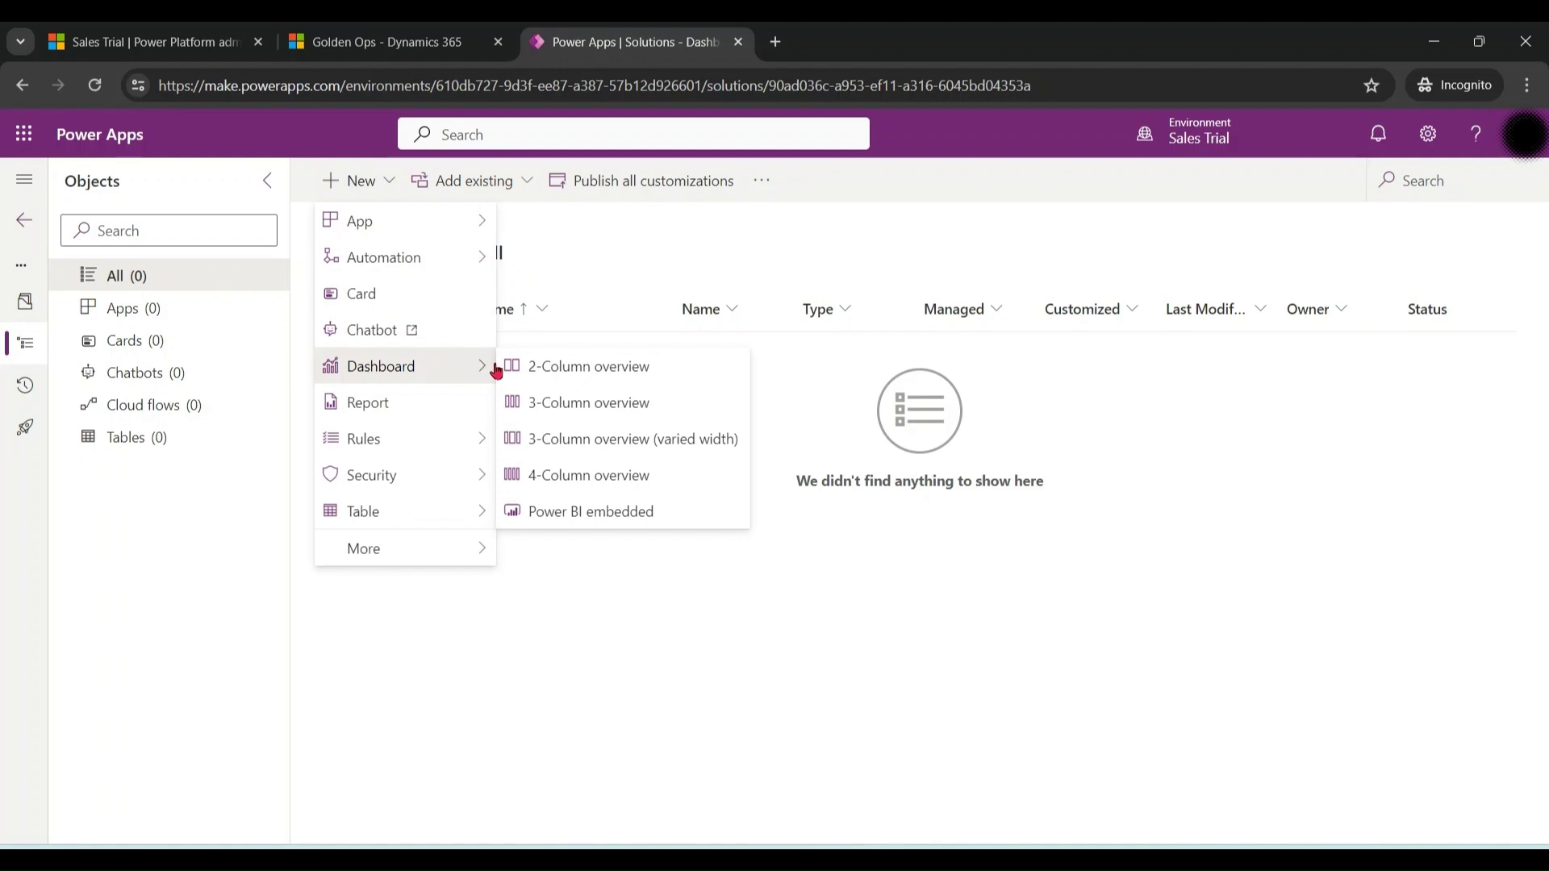
click(645, 373)
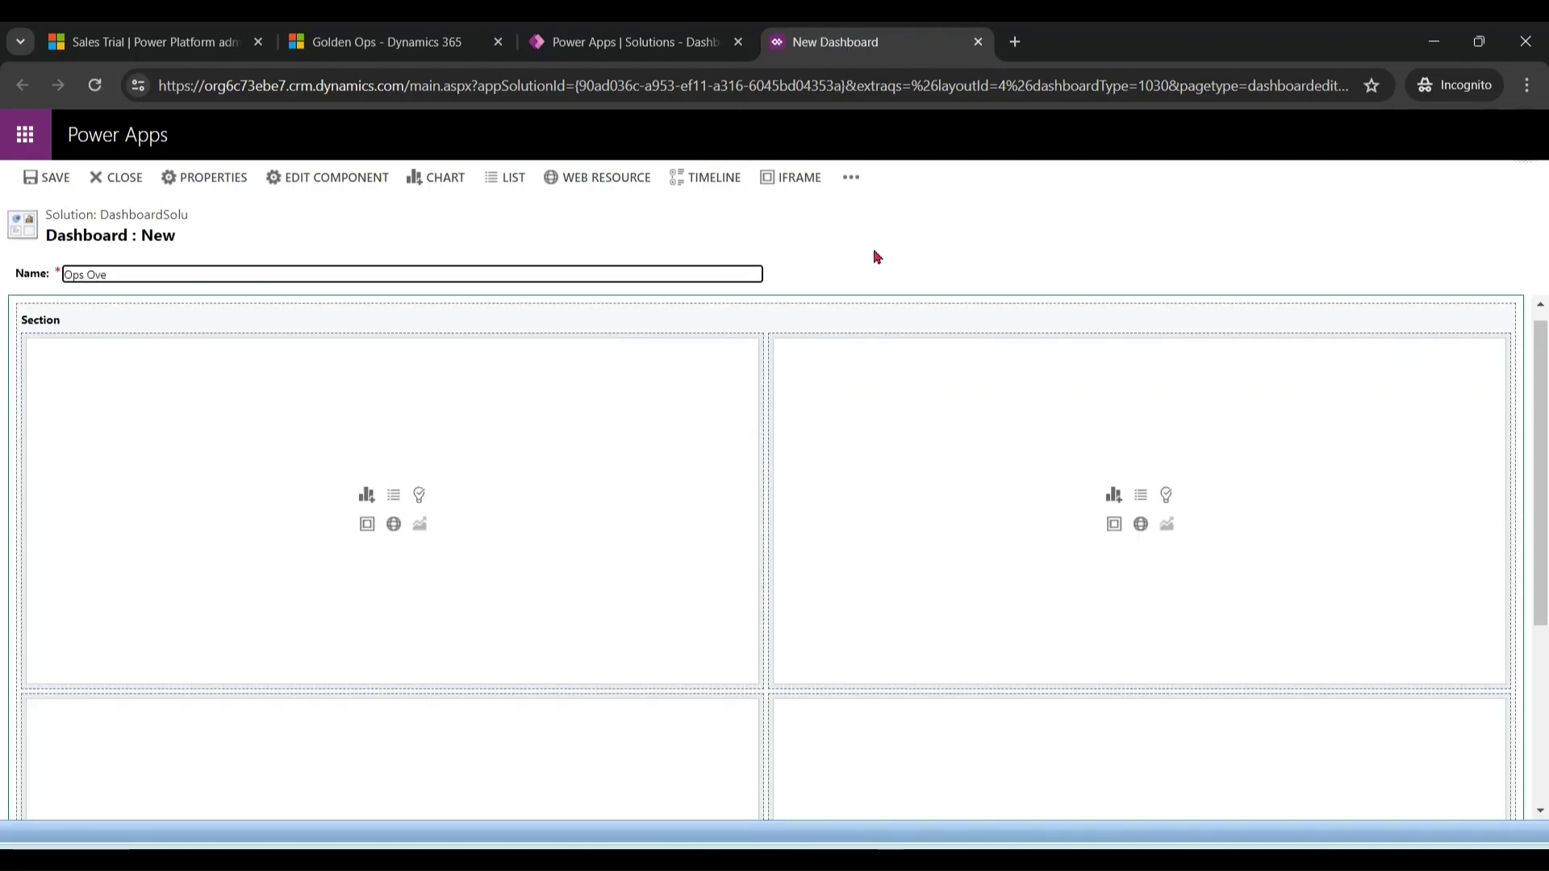
Add a chart to the first cell using Opportunity records and the High value deals at risk view.
click(366, 495)
click(643, 428)
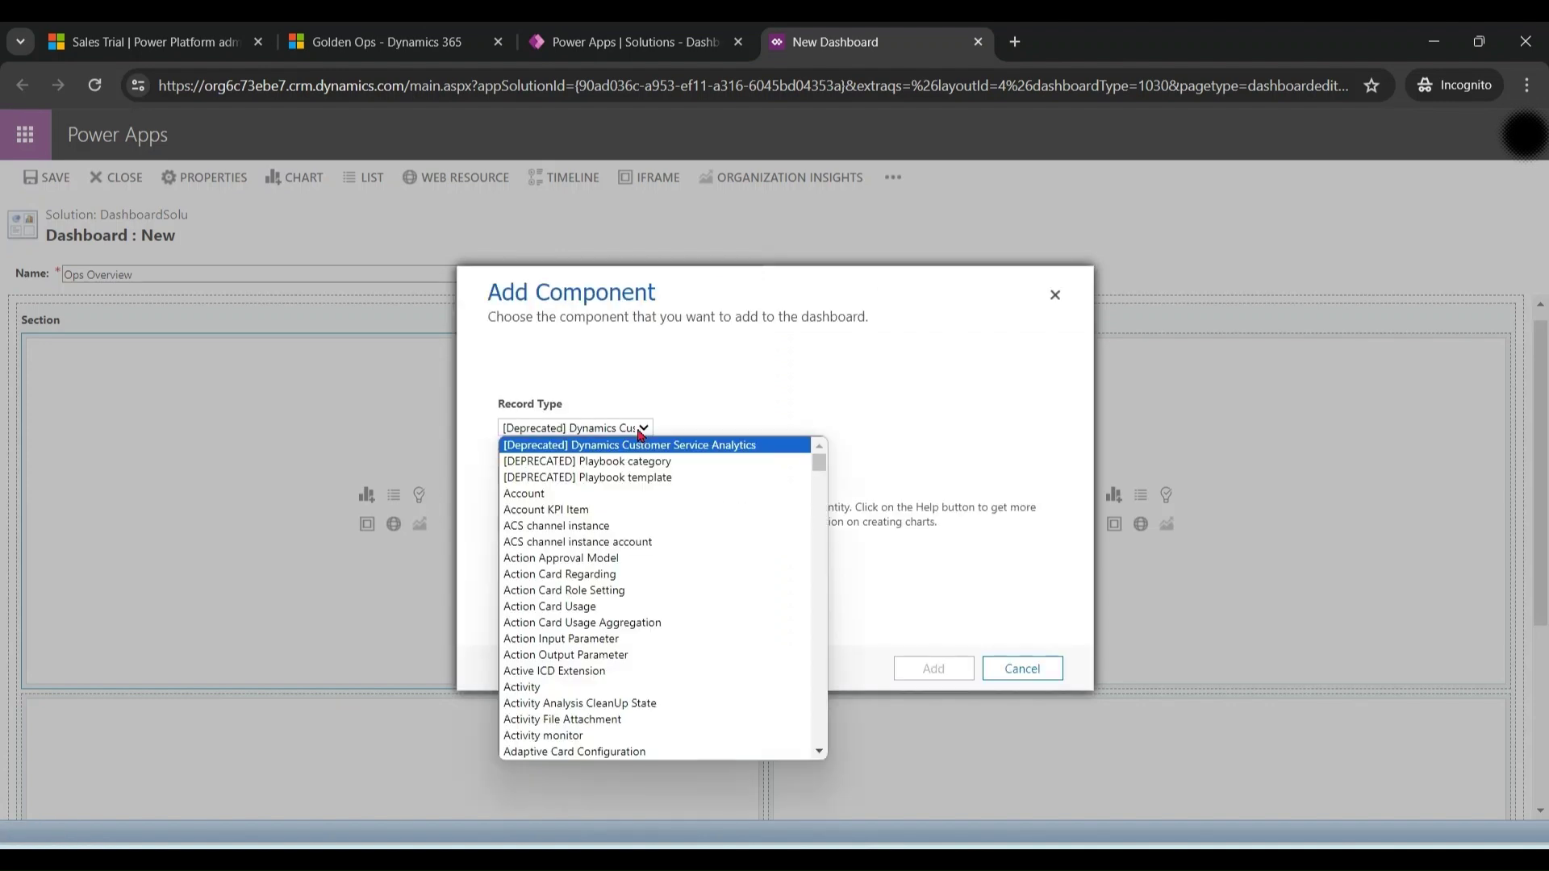
text(opp)
key(Return)
click(642, 477)
key(Up)
key(Up)
key(Up)
key(Up)
key(Up)
key(Up)
key(Up)
key(Up)
key(Up)
key(Up)
key(Up)
key(Up)
key(Up)
key(Up)
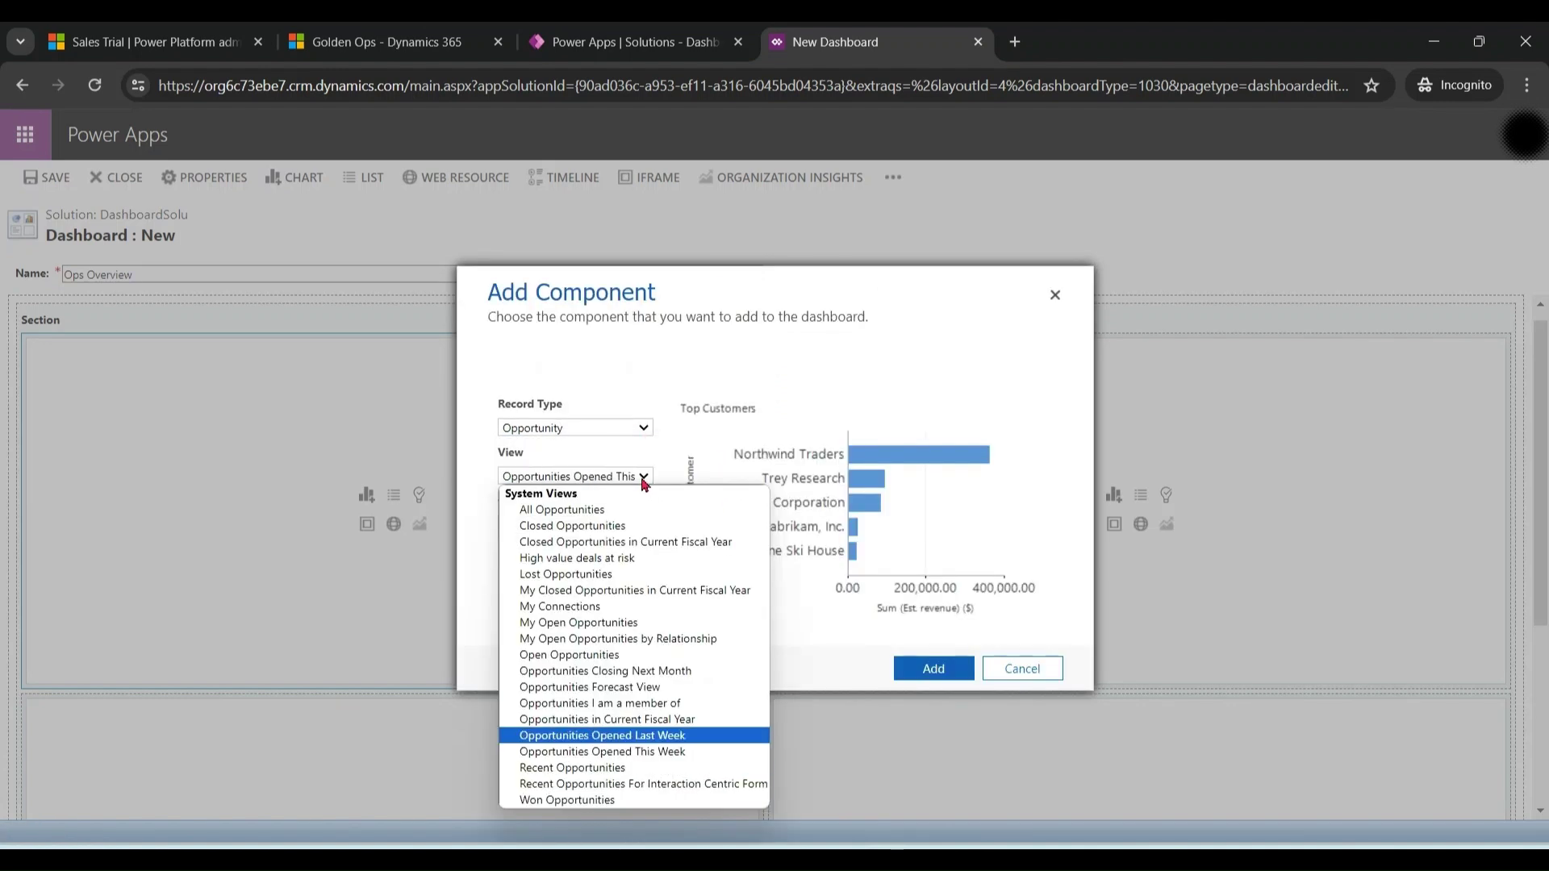
key(Return)
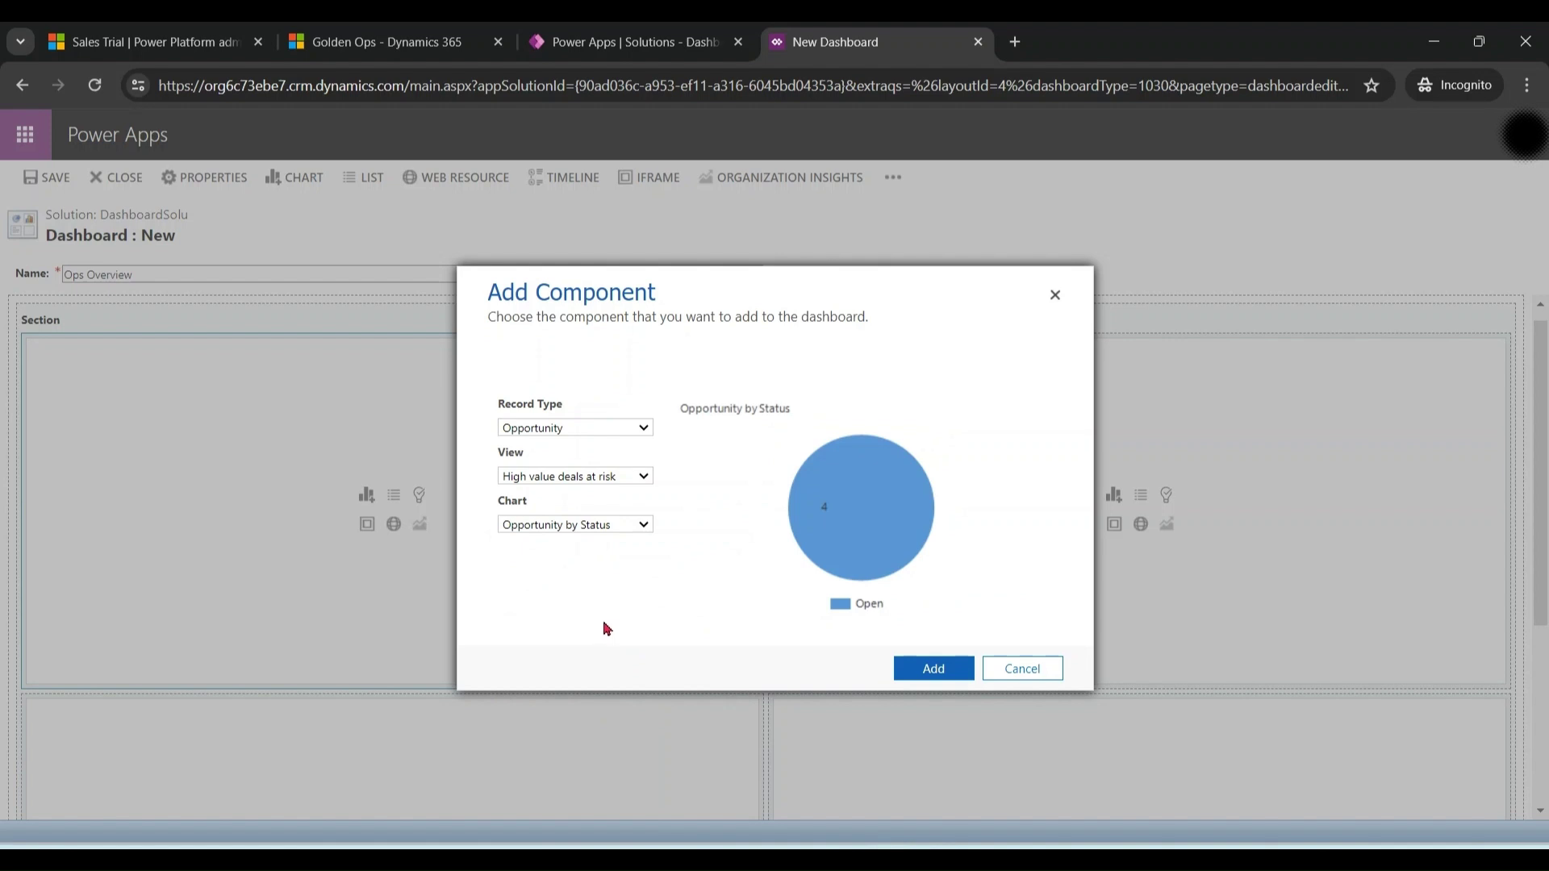
Choose the Sales Pipeline system chart and add it to the dashboard's first cell.
click(616, 530)
click(616, 530)
click(619, 529)
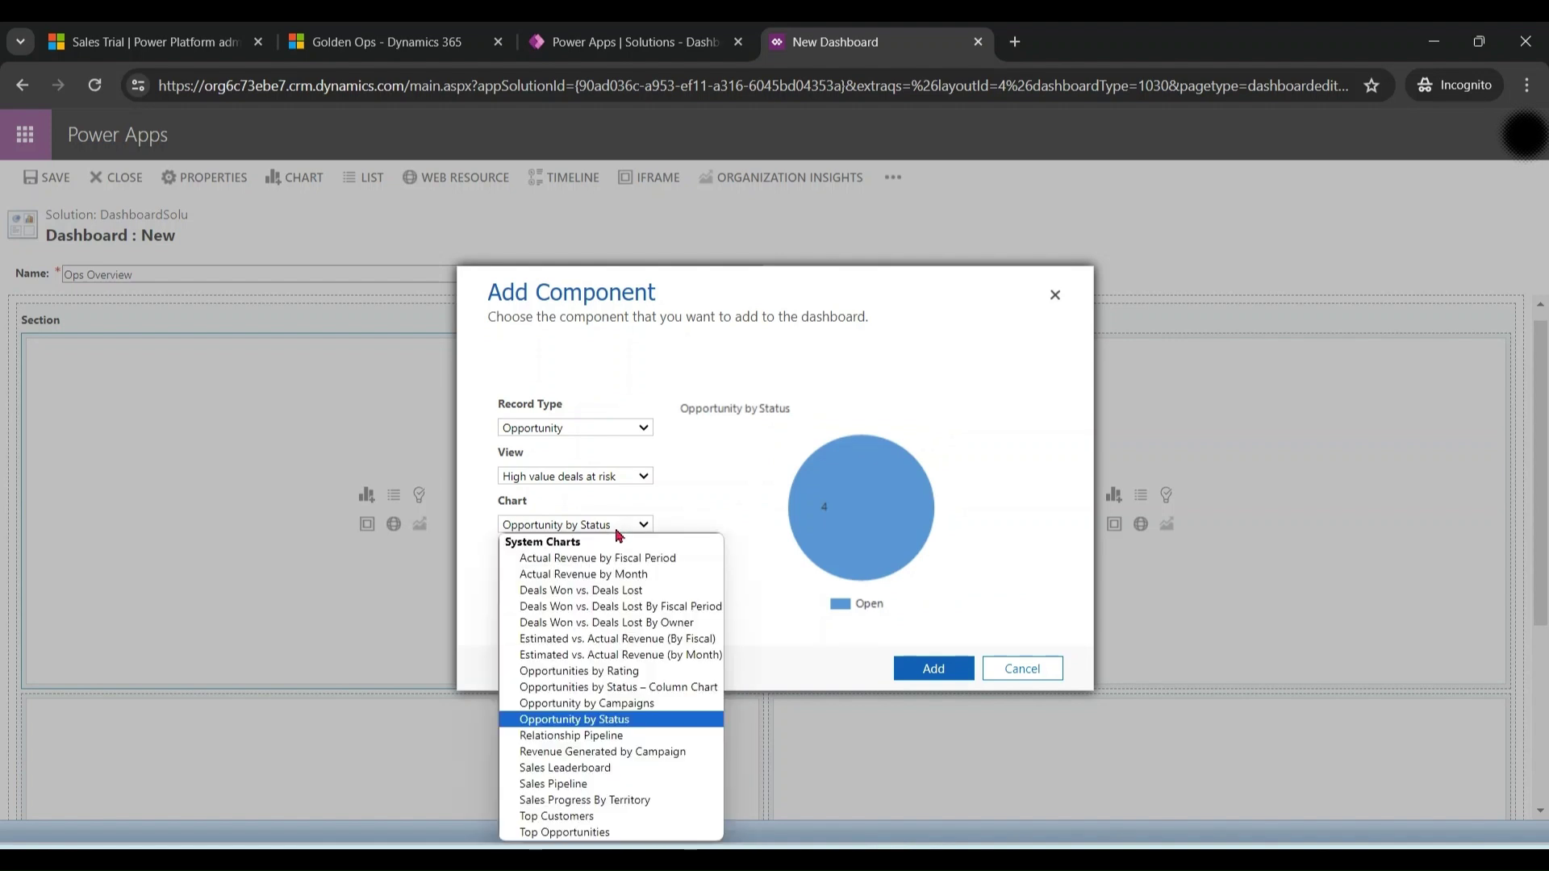
click(586, 785)
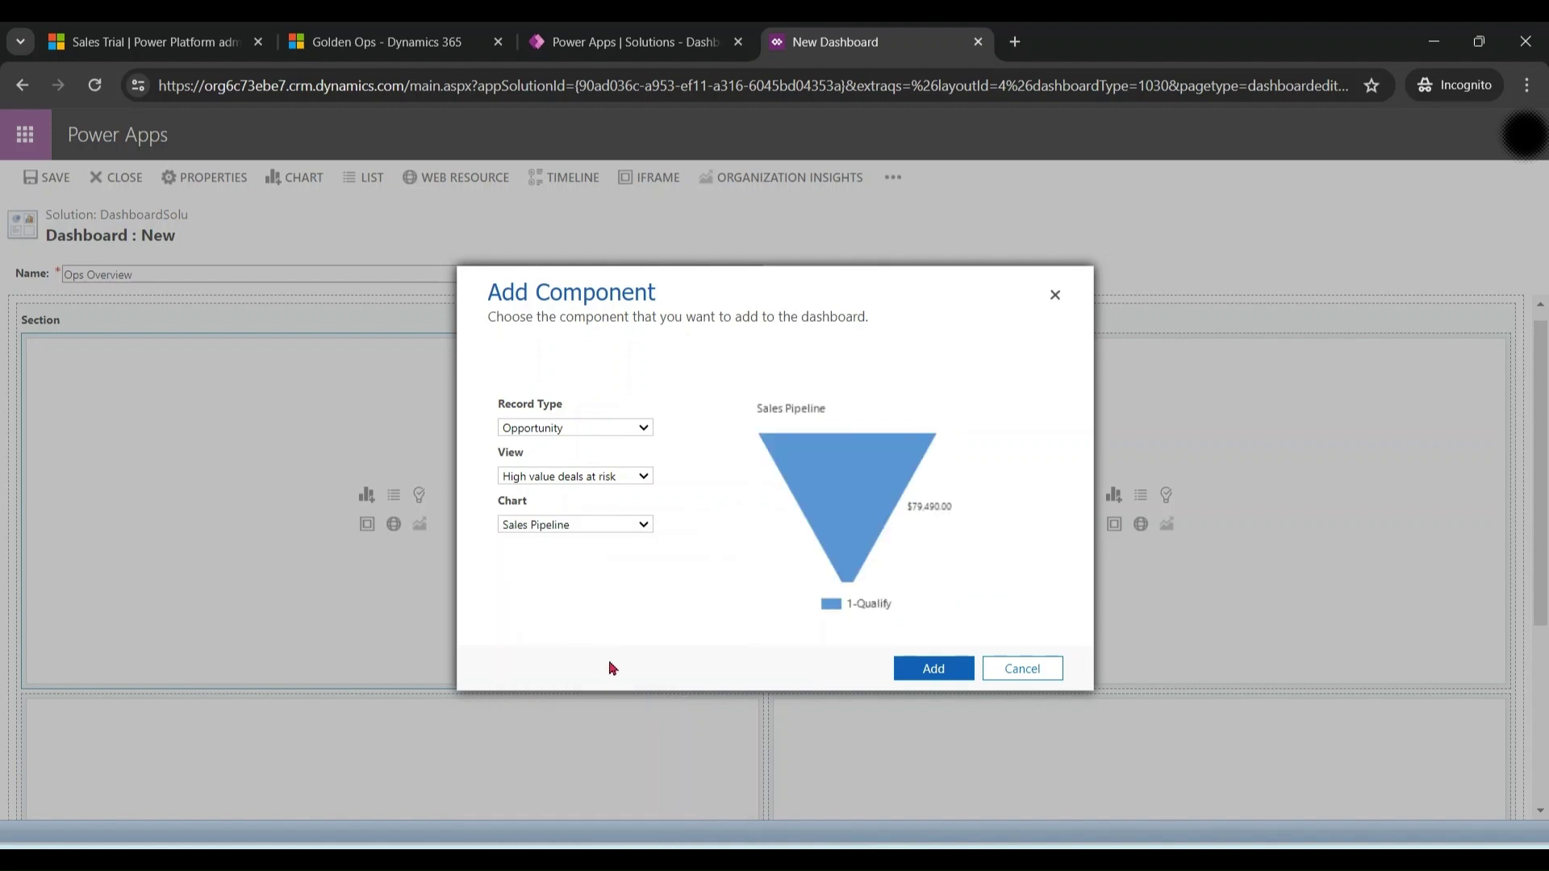
click(952, 682)
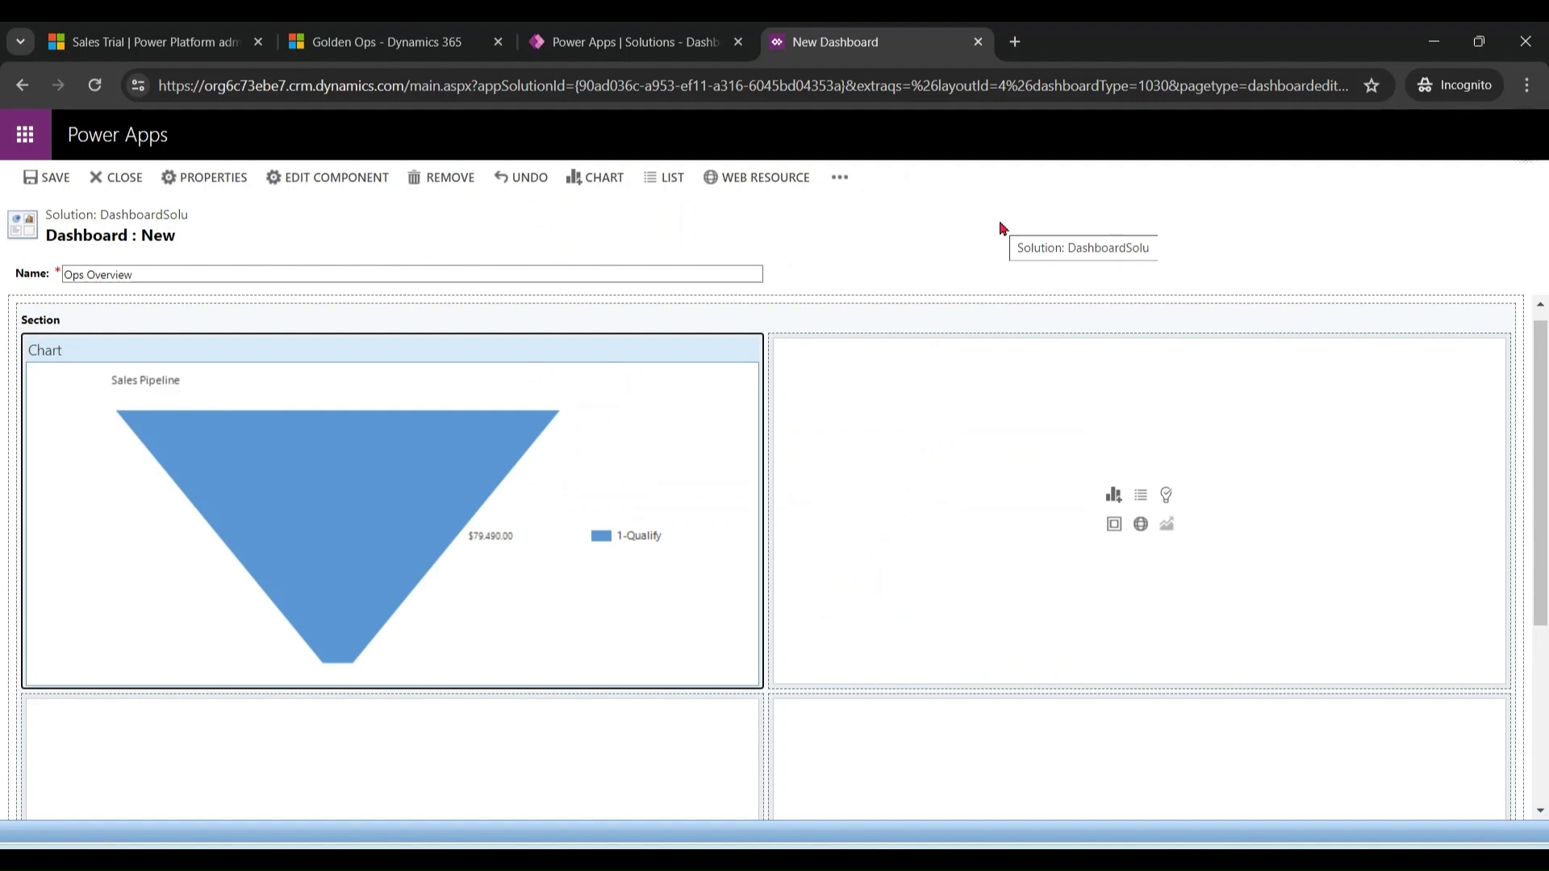
click(992, 355)
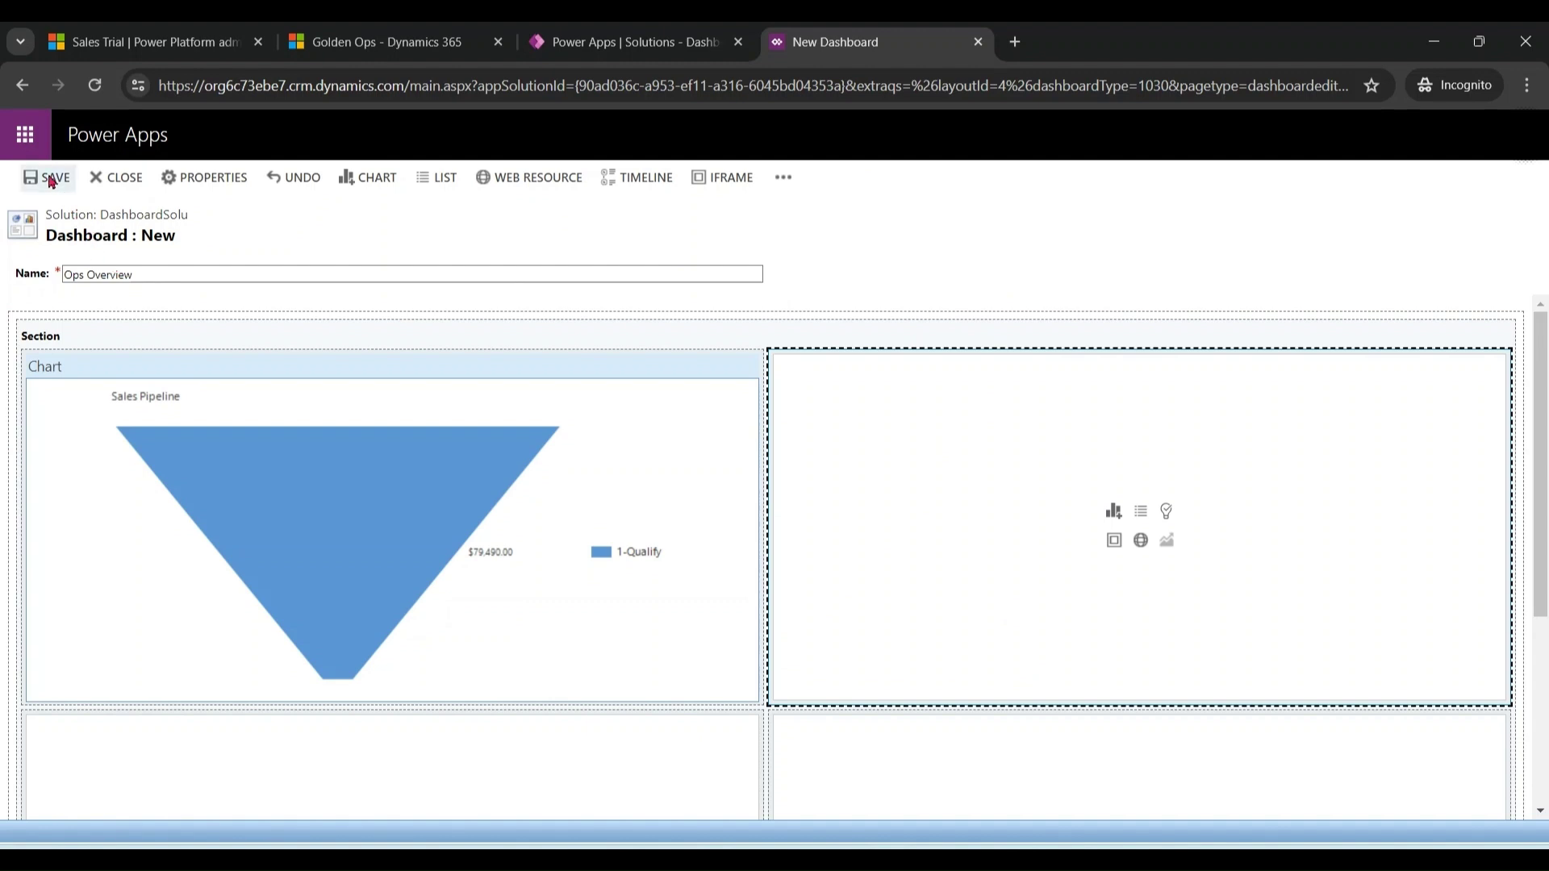
Save Ops Overview into DashboardSolu, publish all customizations, and return to the Golden Ops tab.
click(117, 179)
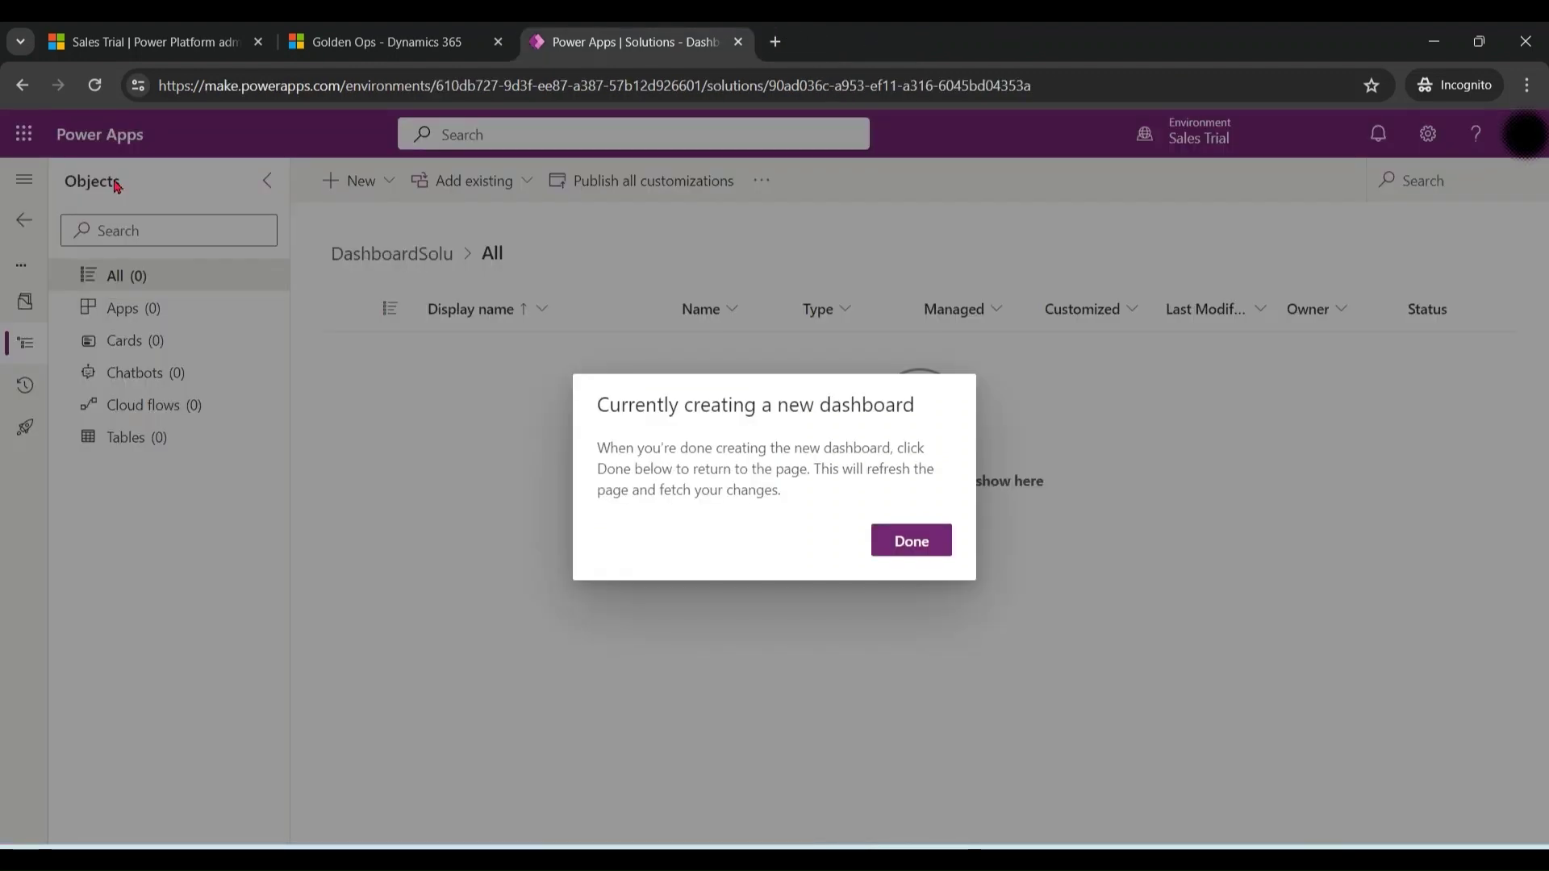
click(909, 557)
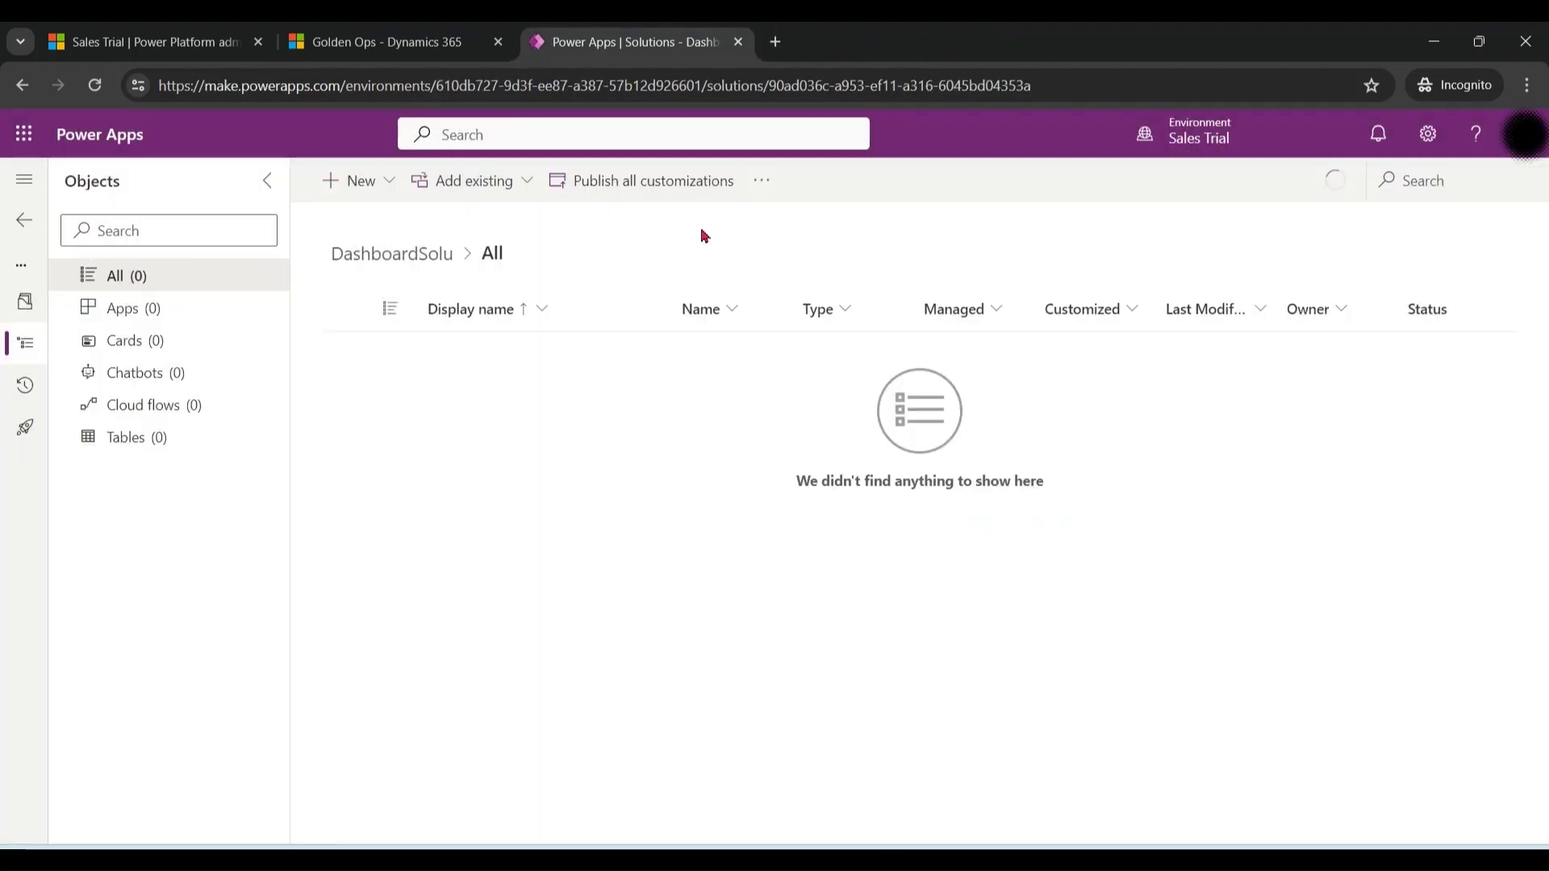
click(667, 187)
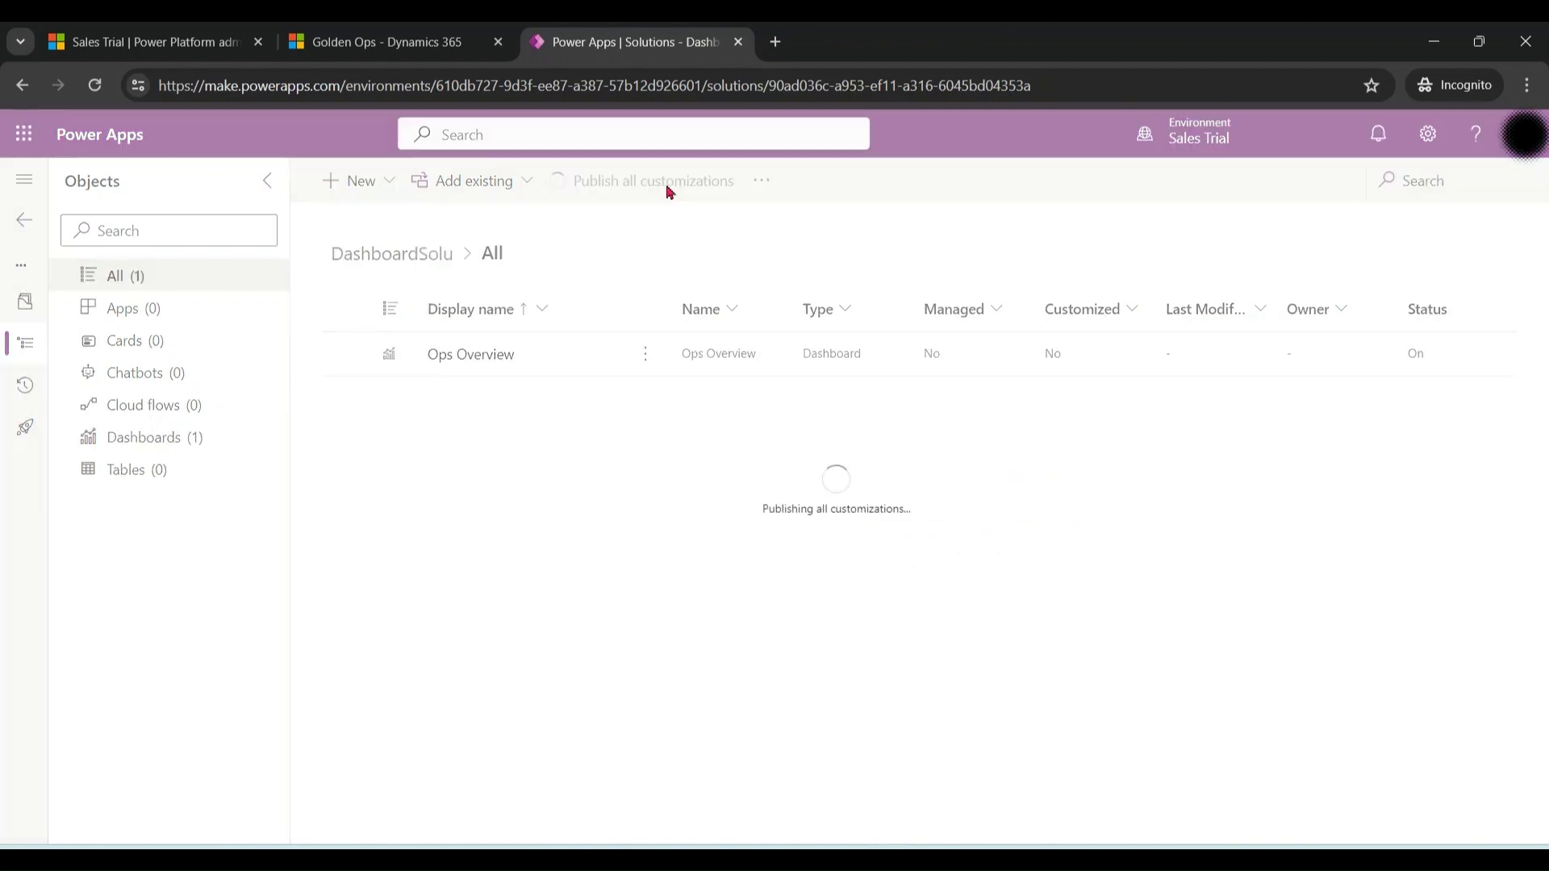
click(409, 37)
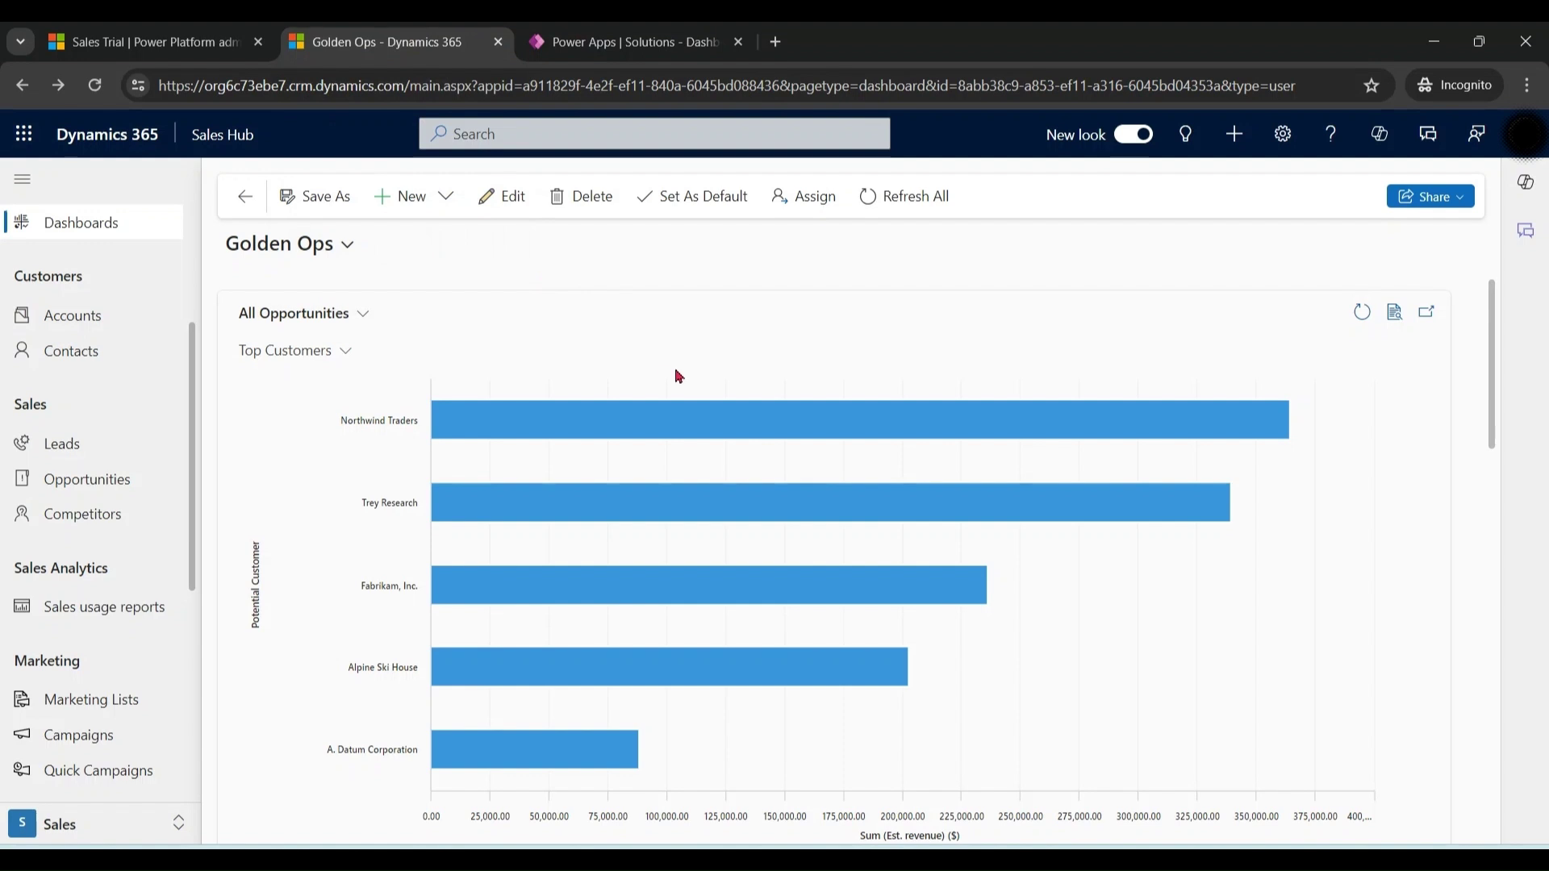
Refresh the Golden Ops dashboard page with F5.
key(F5)
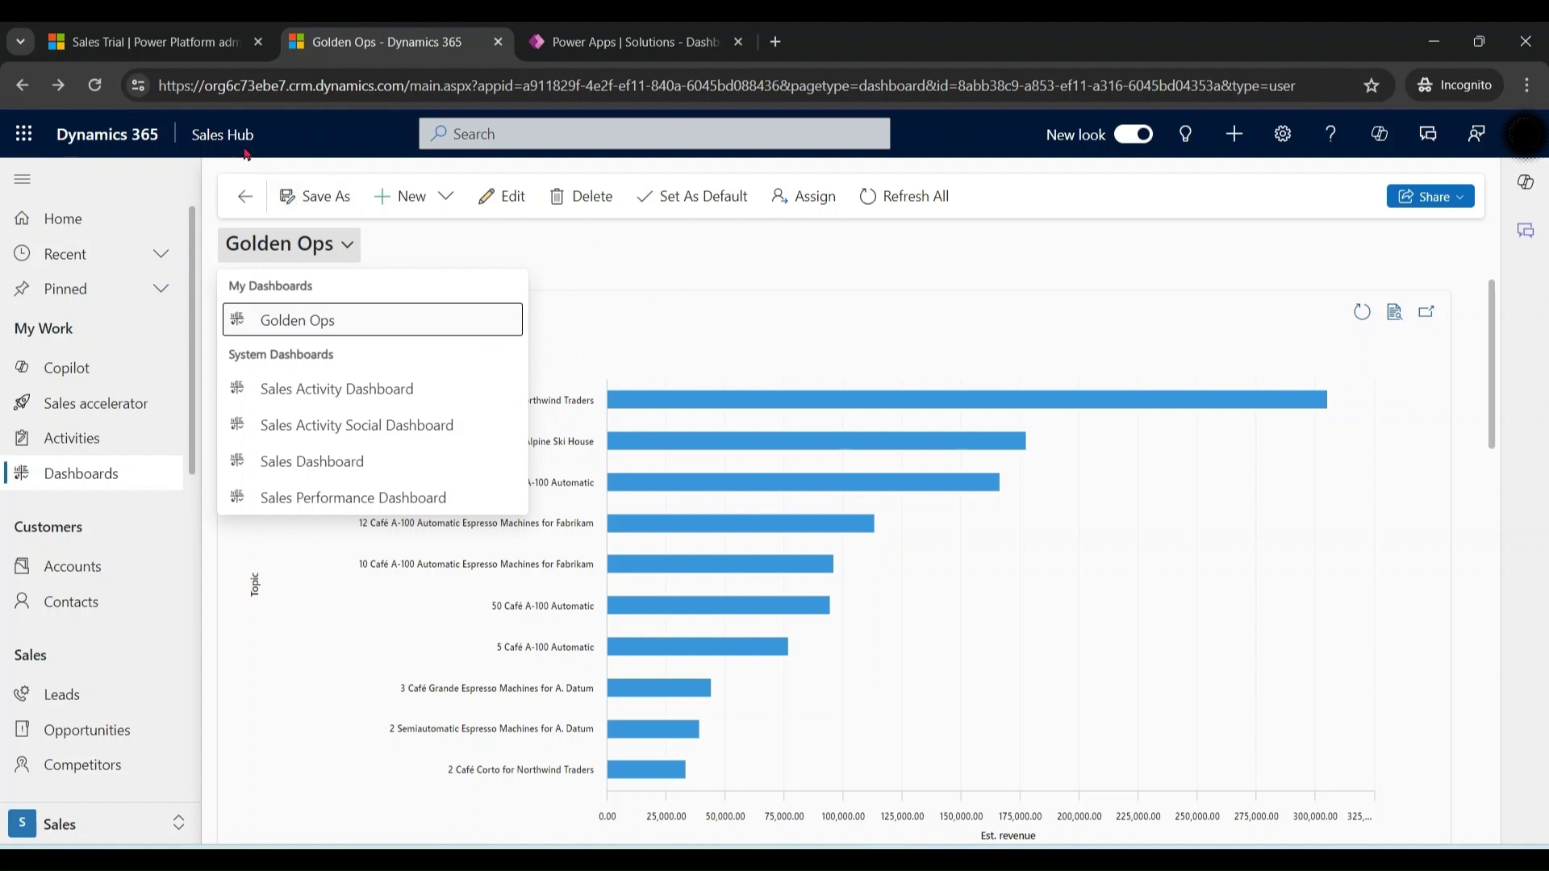
Open the Sales Hub app for editing in the classic App Designer.
click(223, 134)
click(1000, 675)
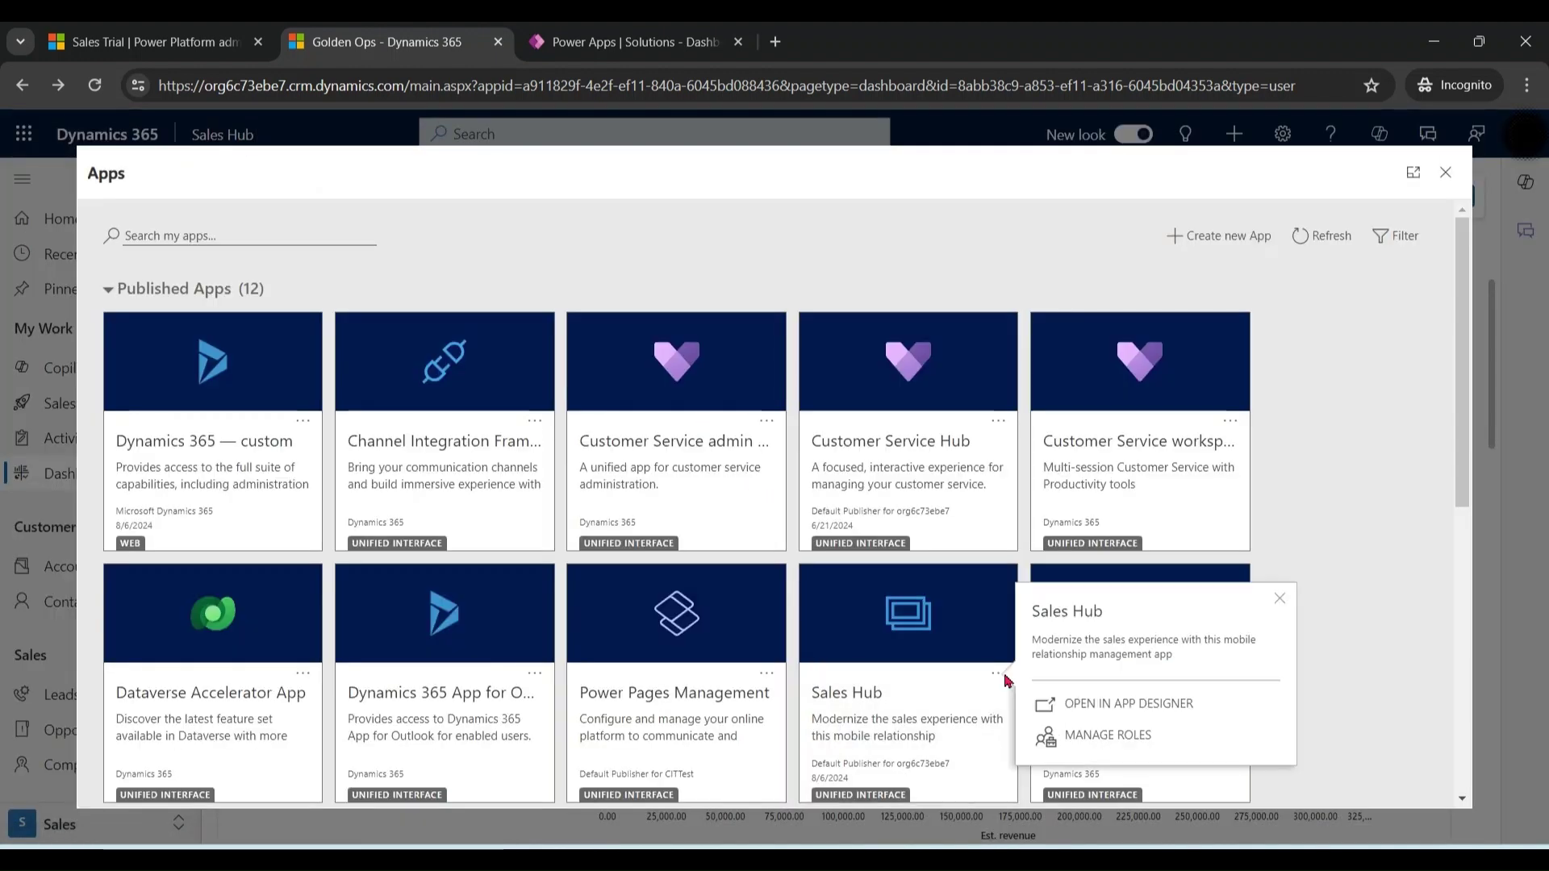
click(1157, 709)
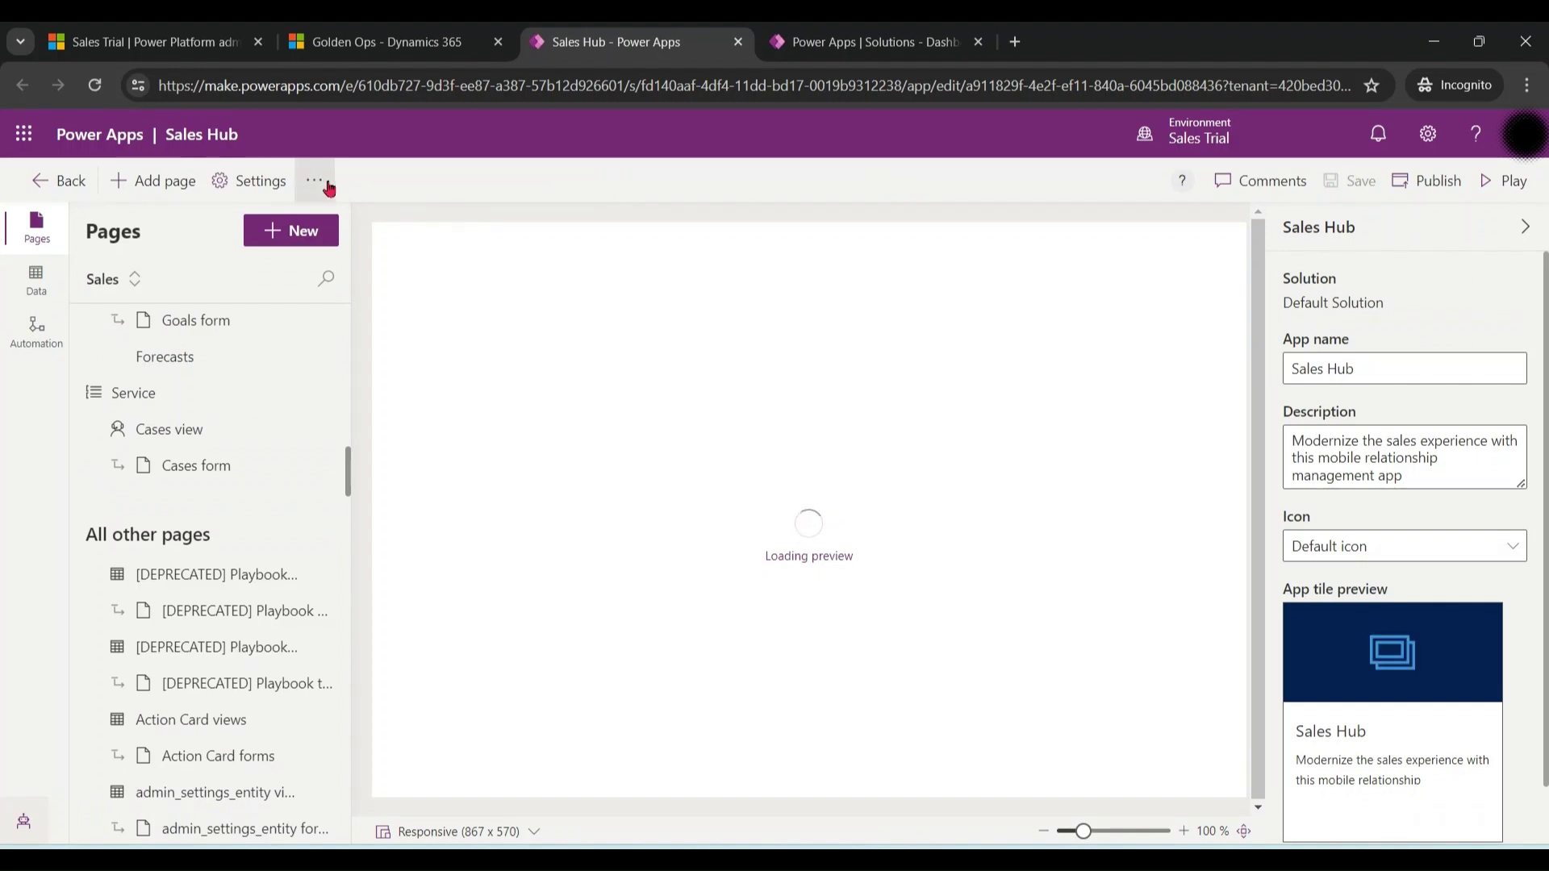
click(317, 184)
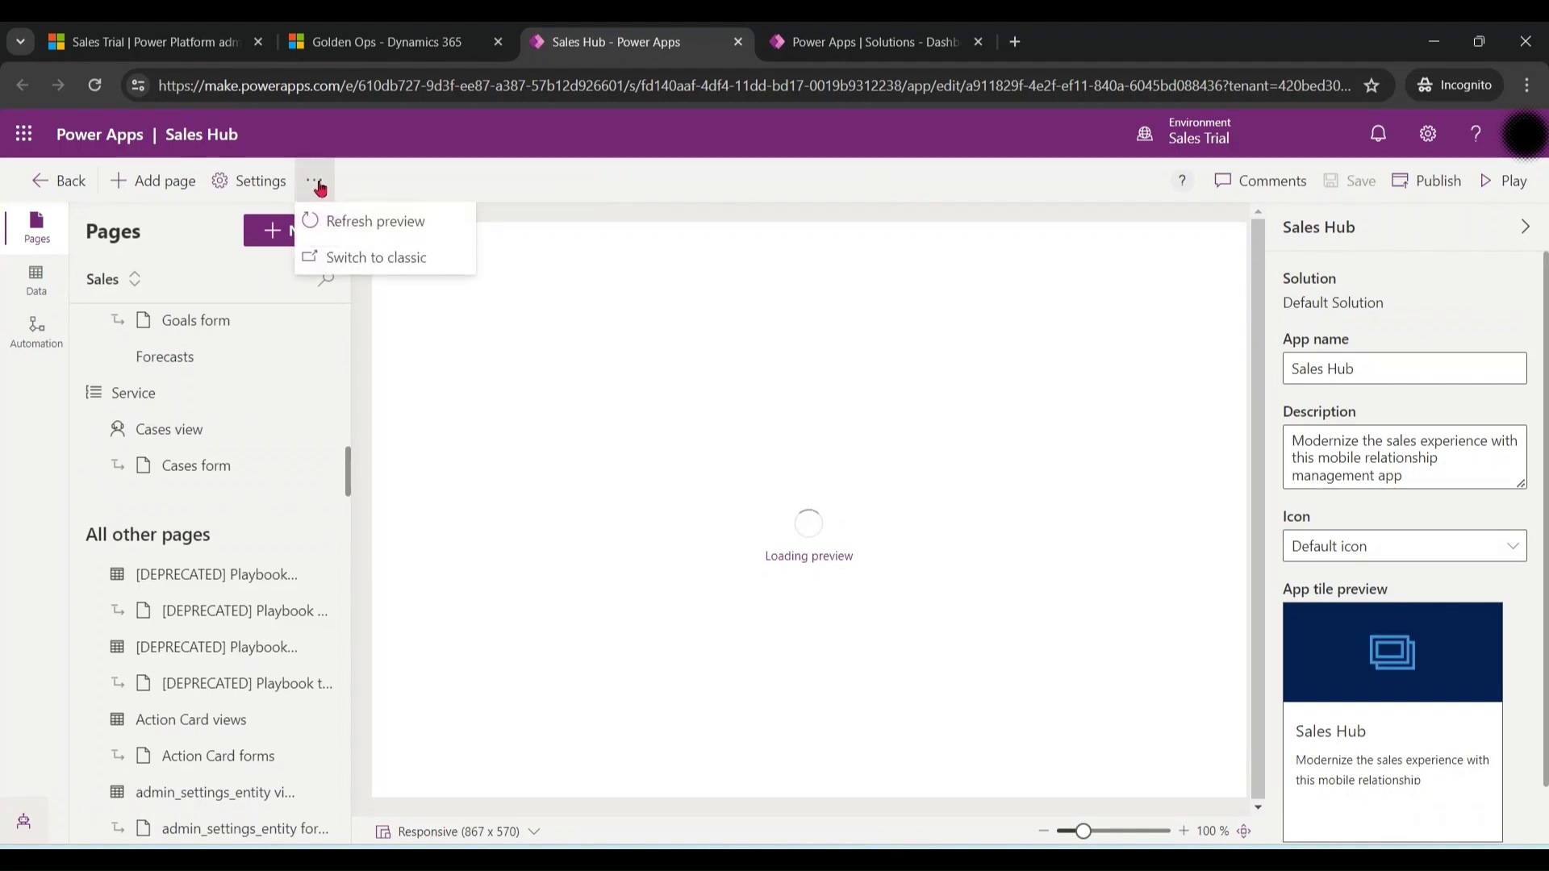
click(392, 258)
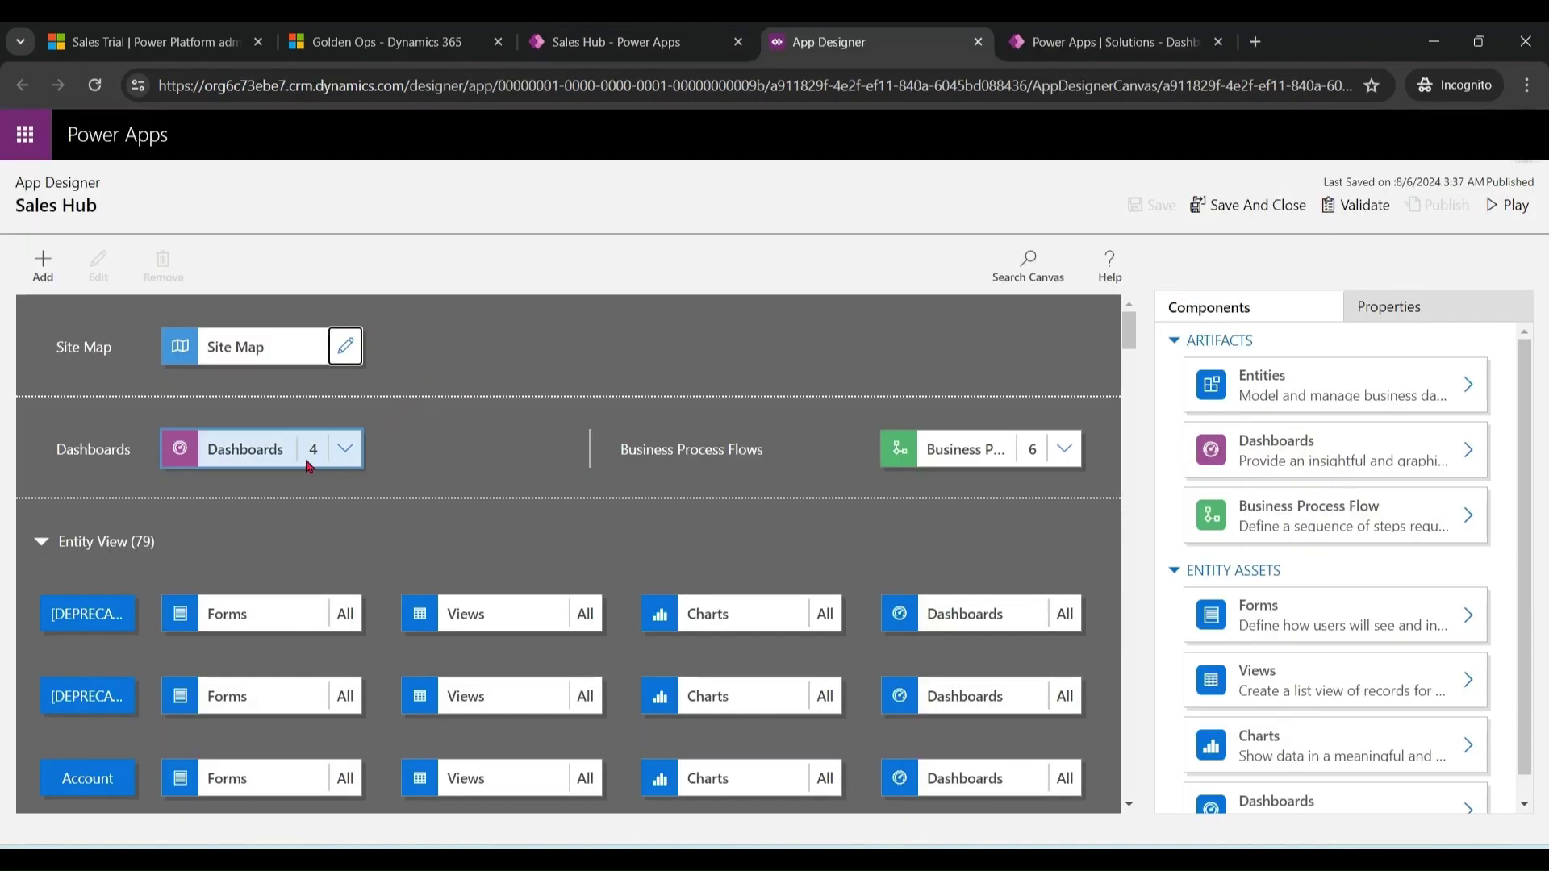
Add the Ops Overview dashboard to Sales Hub, then save and publish the app.
click(266, 465)
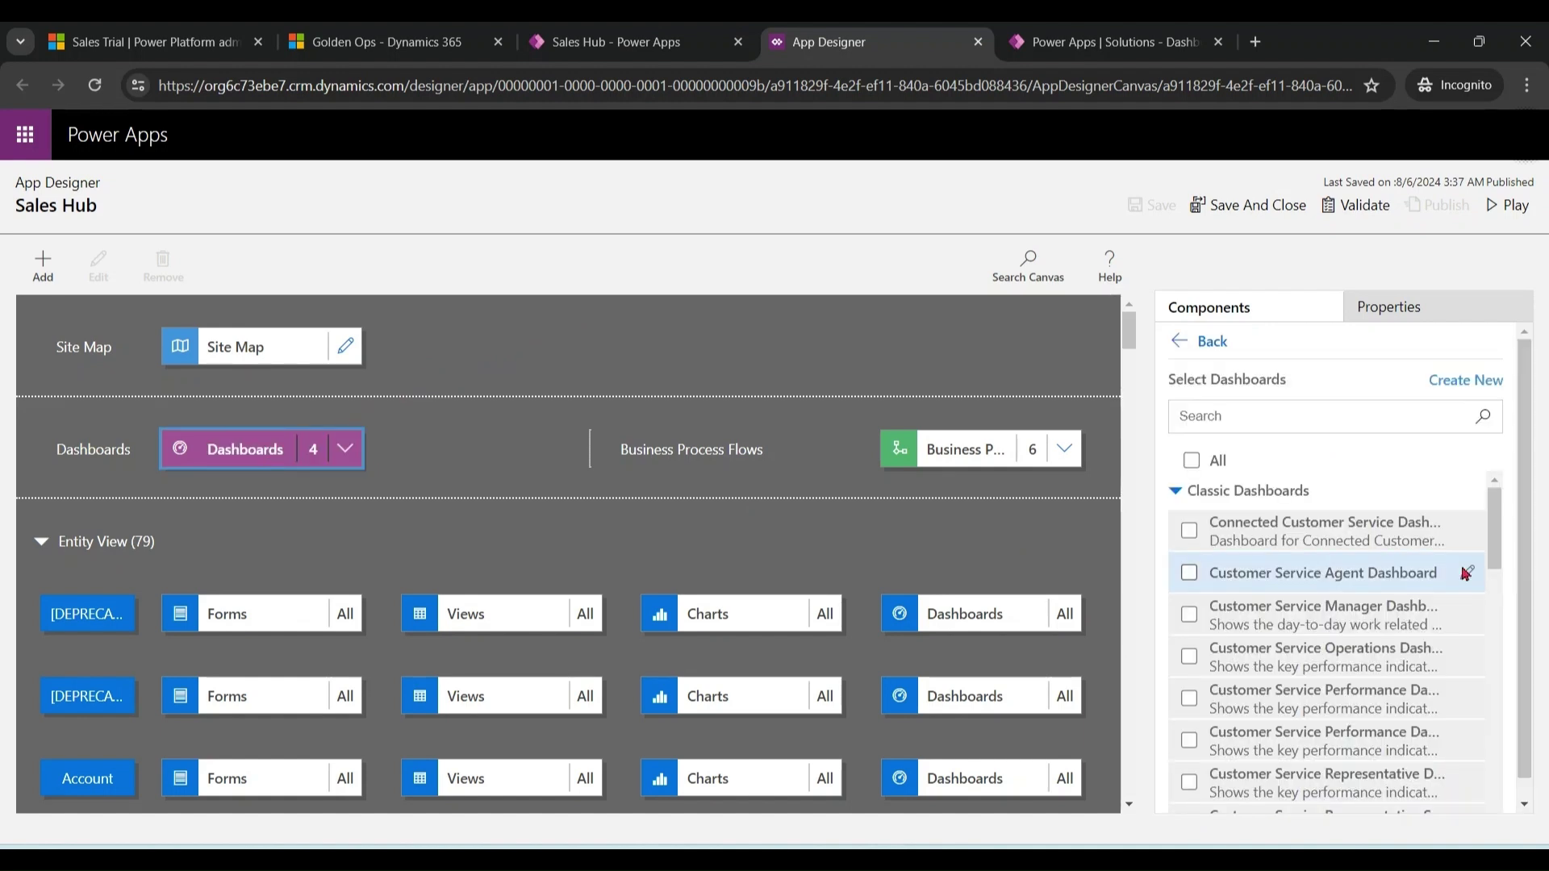
text(ops)
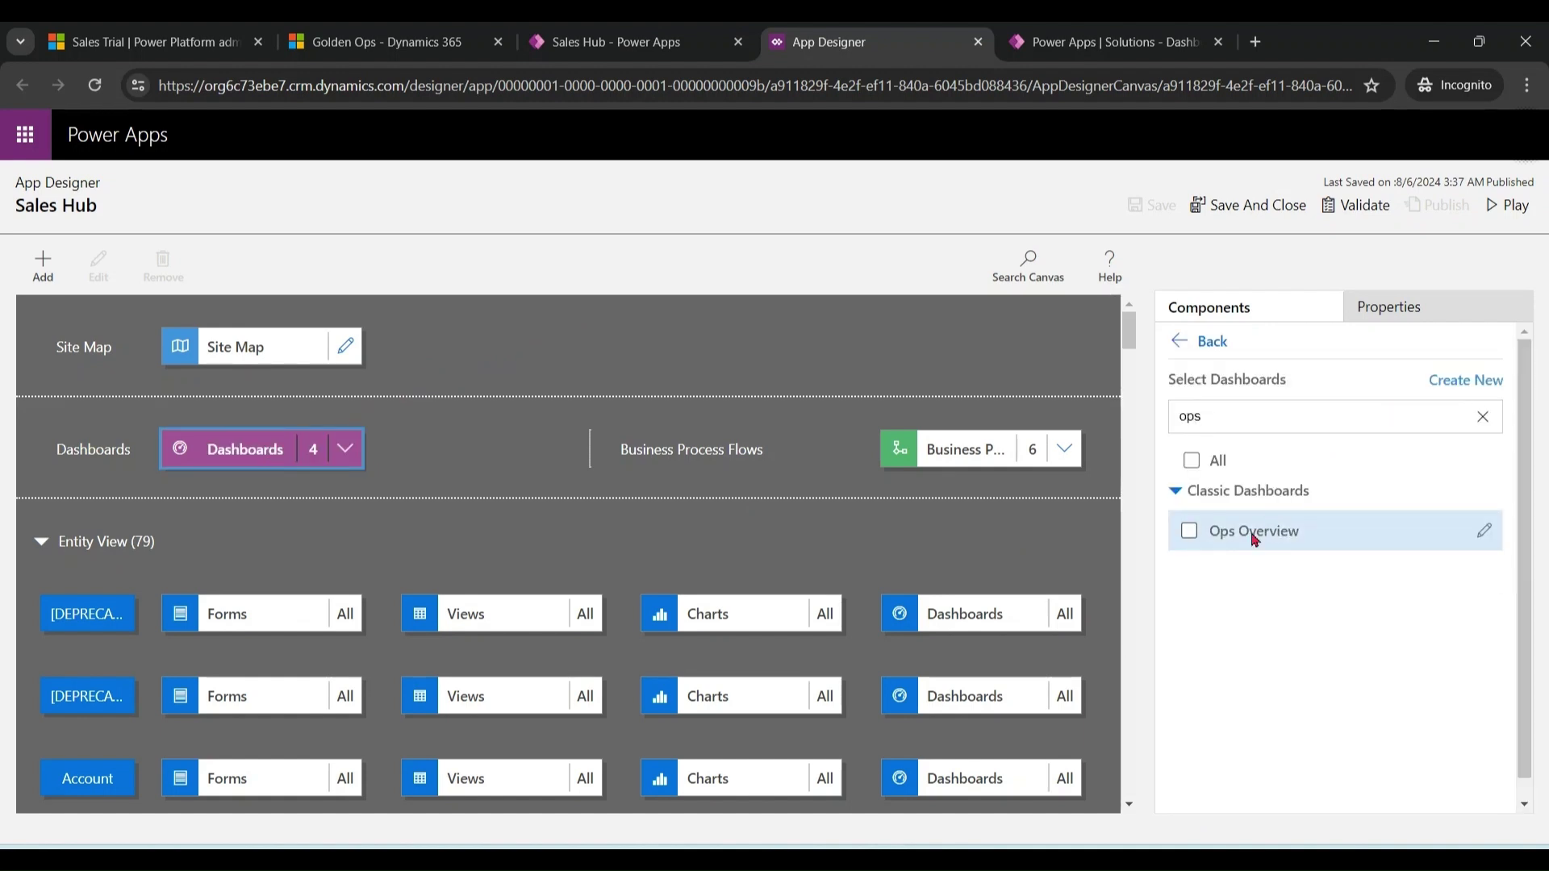
click(1190, 533)
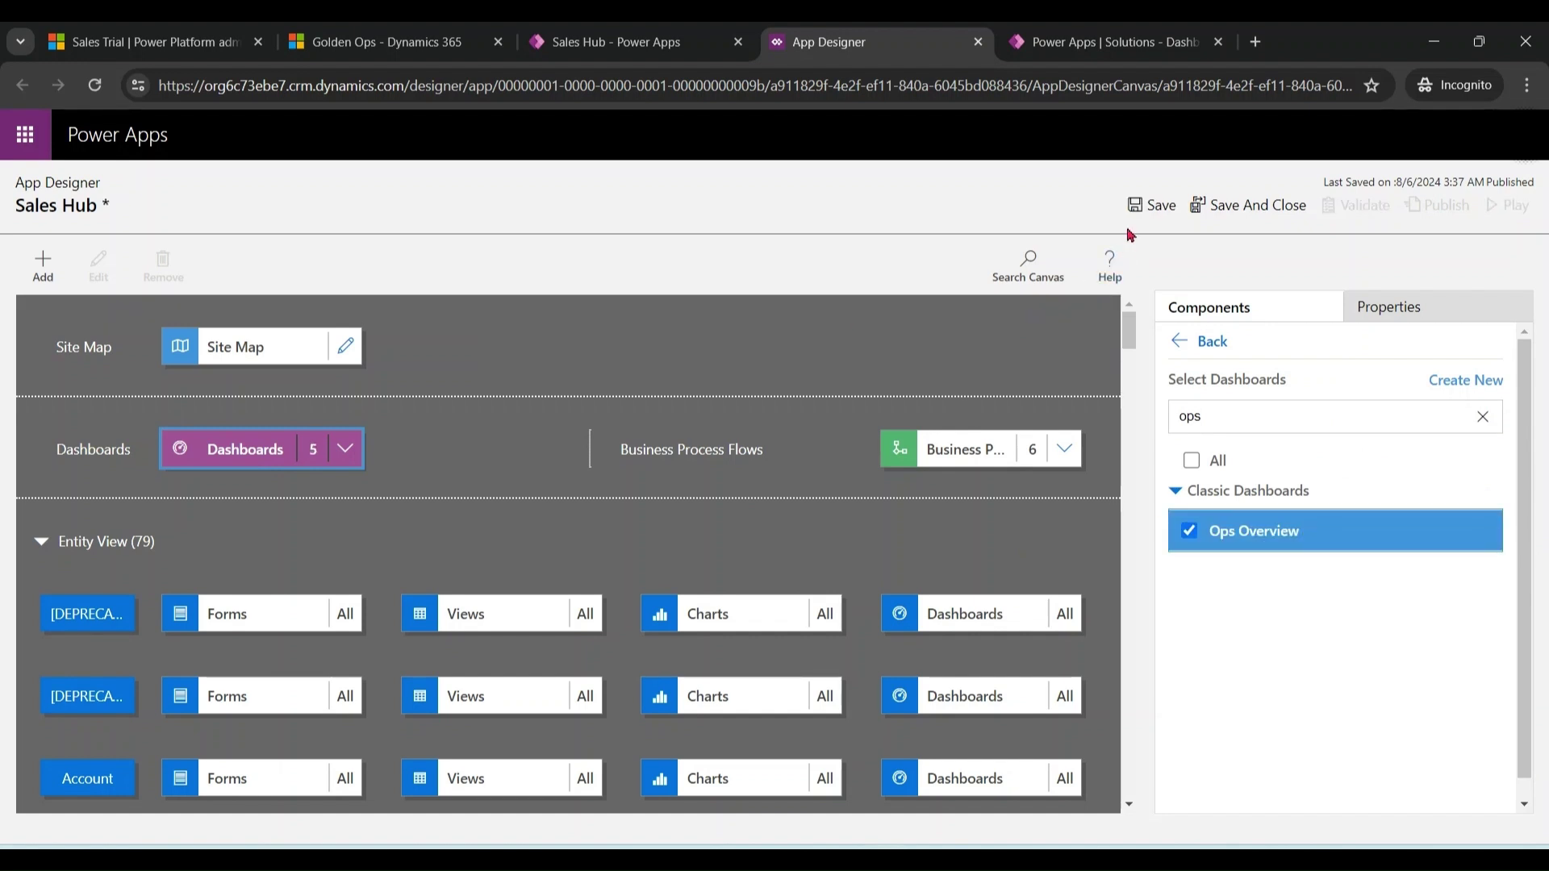
click(1159, 212)
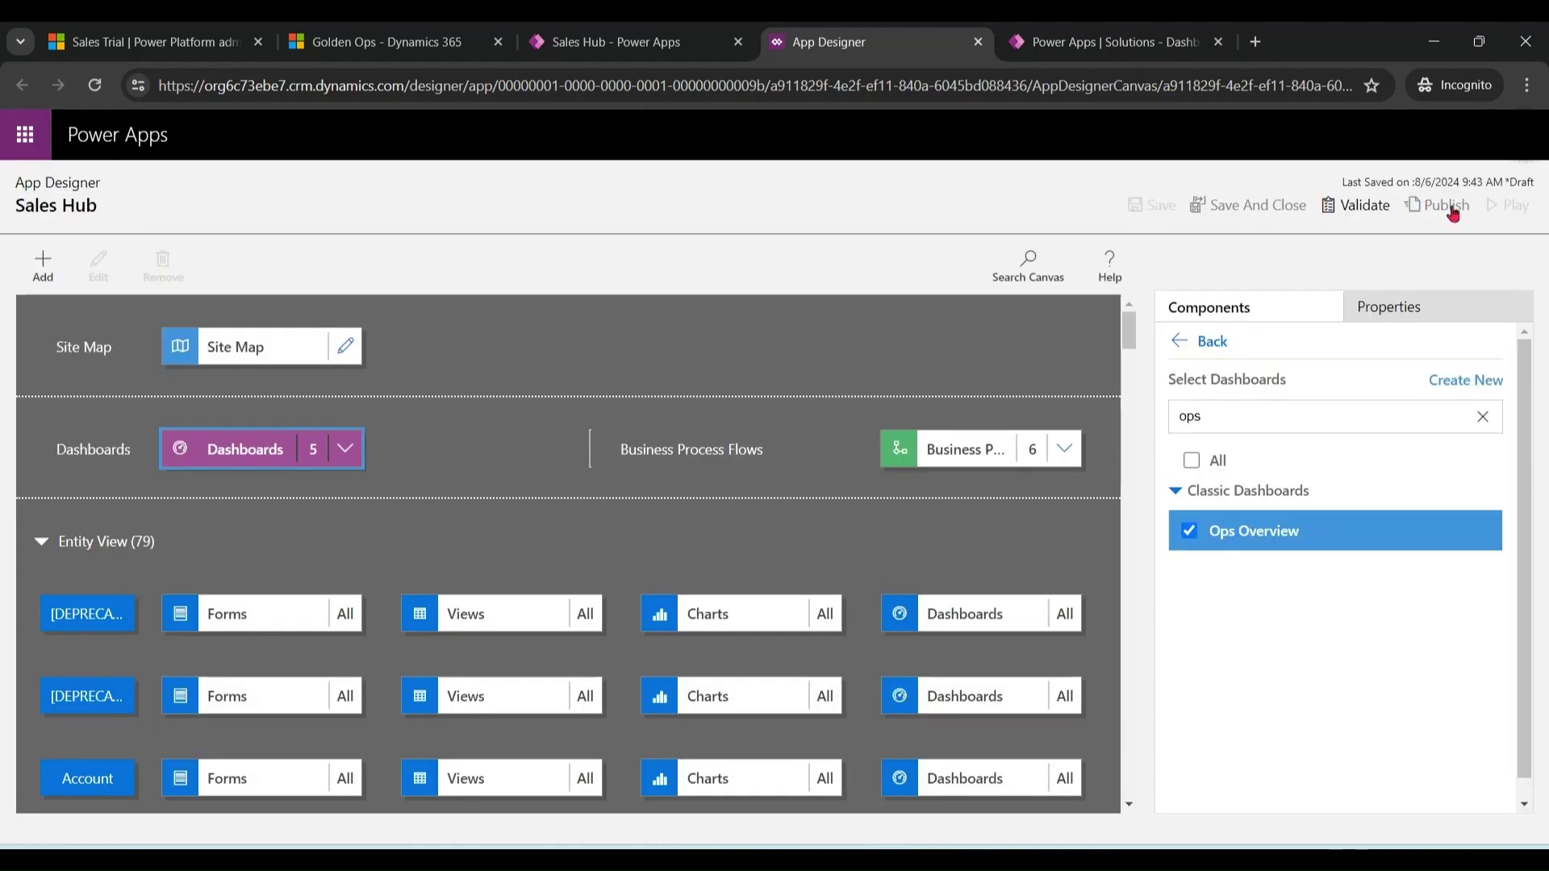
click(1449, 207)
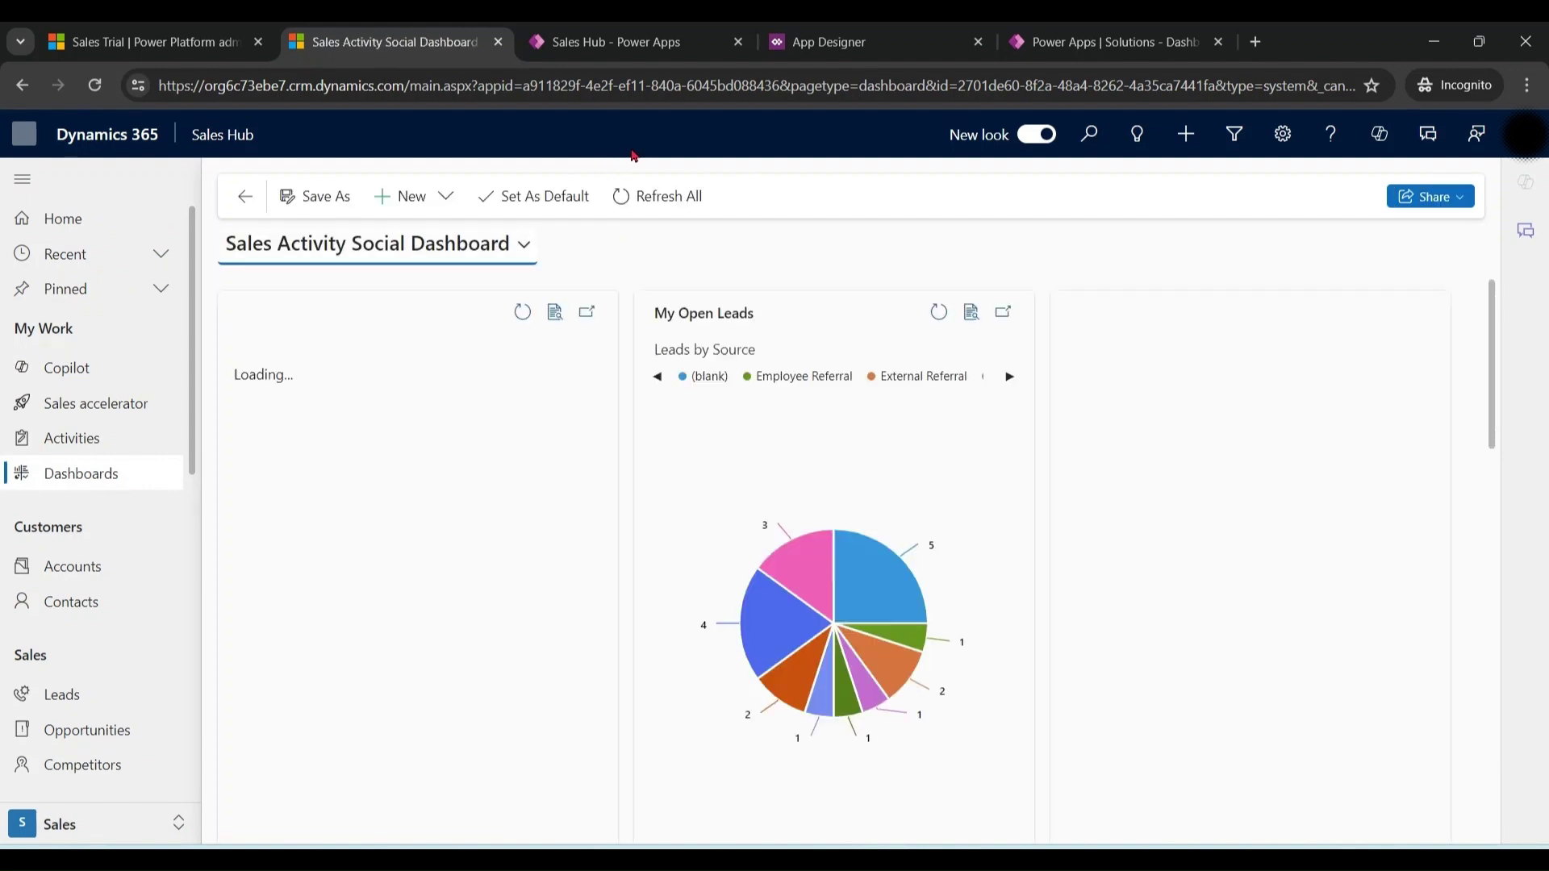
click(524, 245)
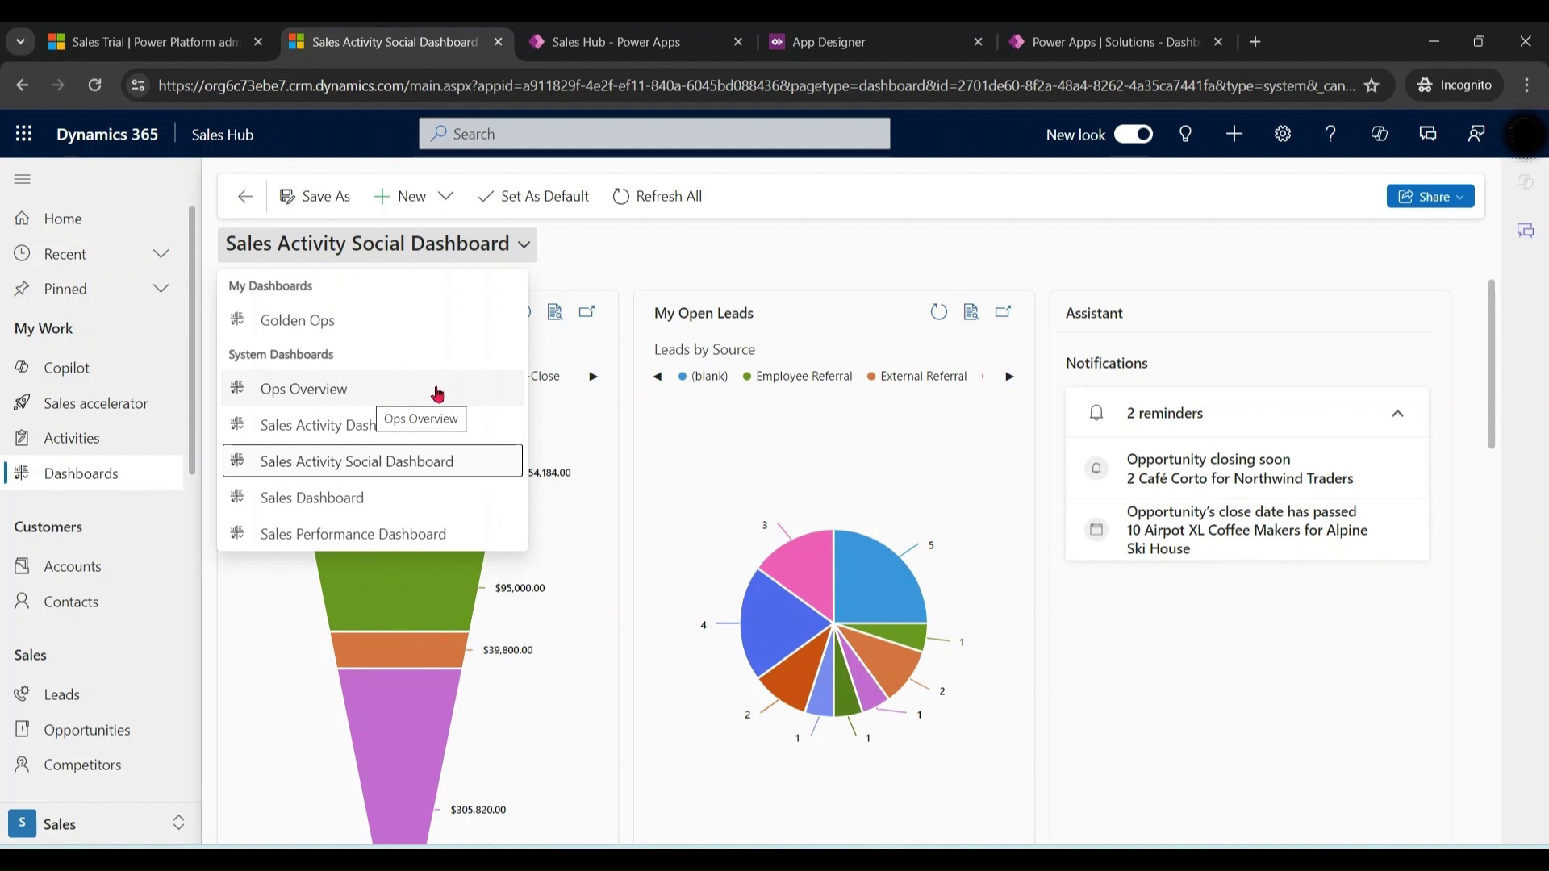
click(437, 394)
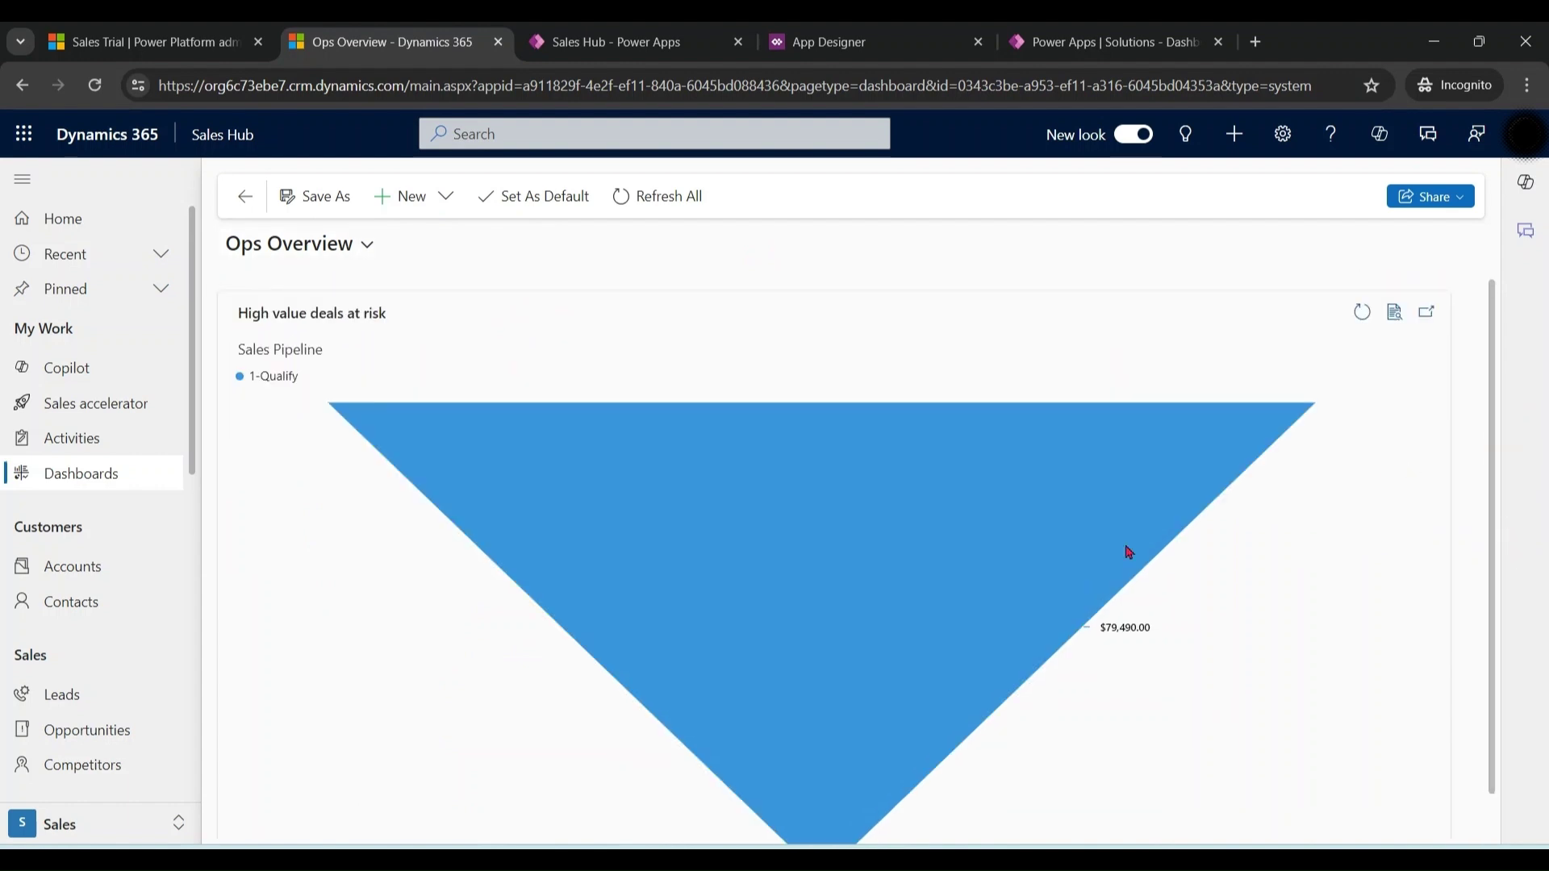
click(107, 476)
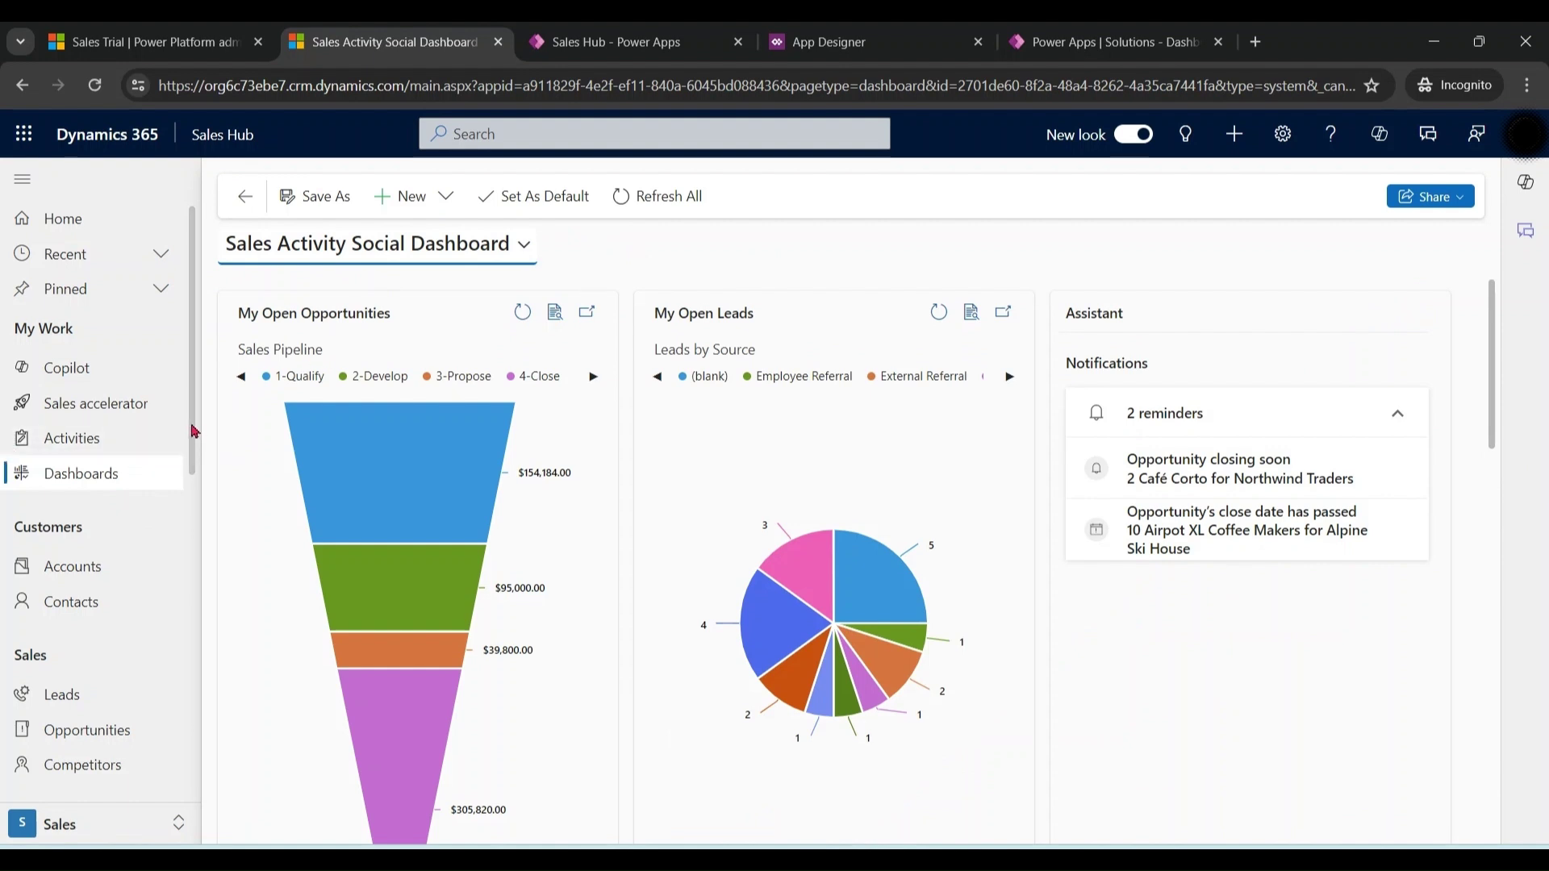
Go to My Open Opportunities and open the Opportunities Dashboard from the command overflow.
drag(194, 432, 197, 550)
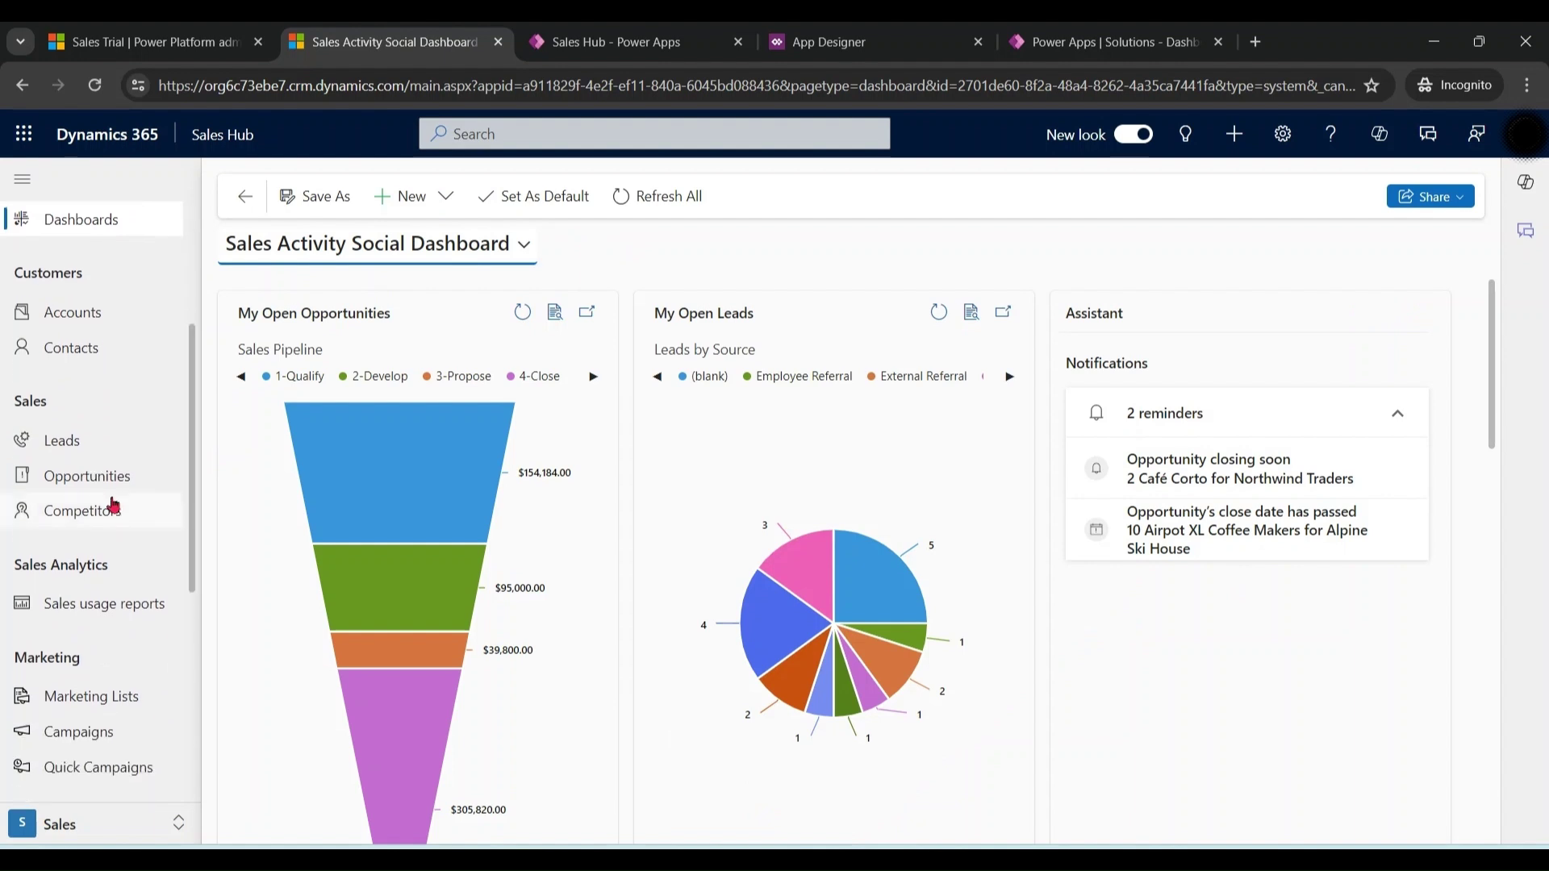
click(90, 478)
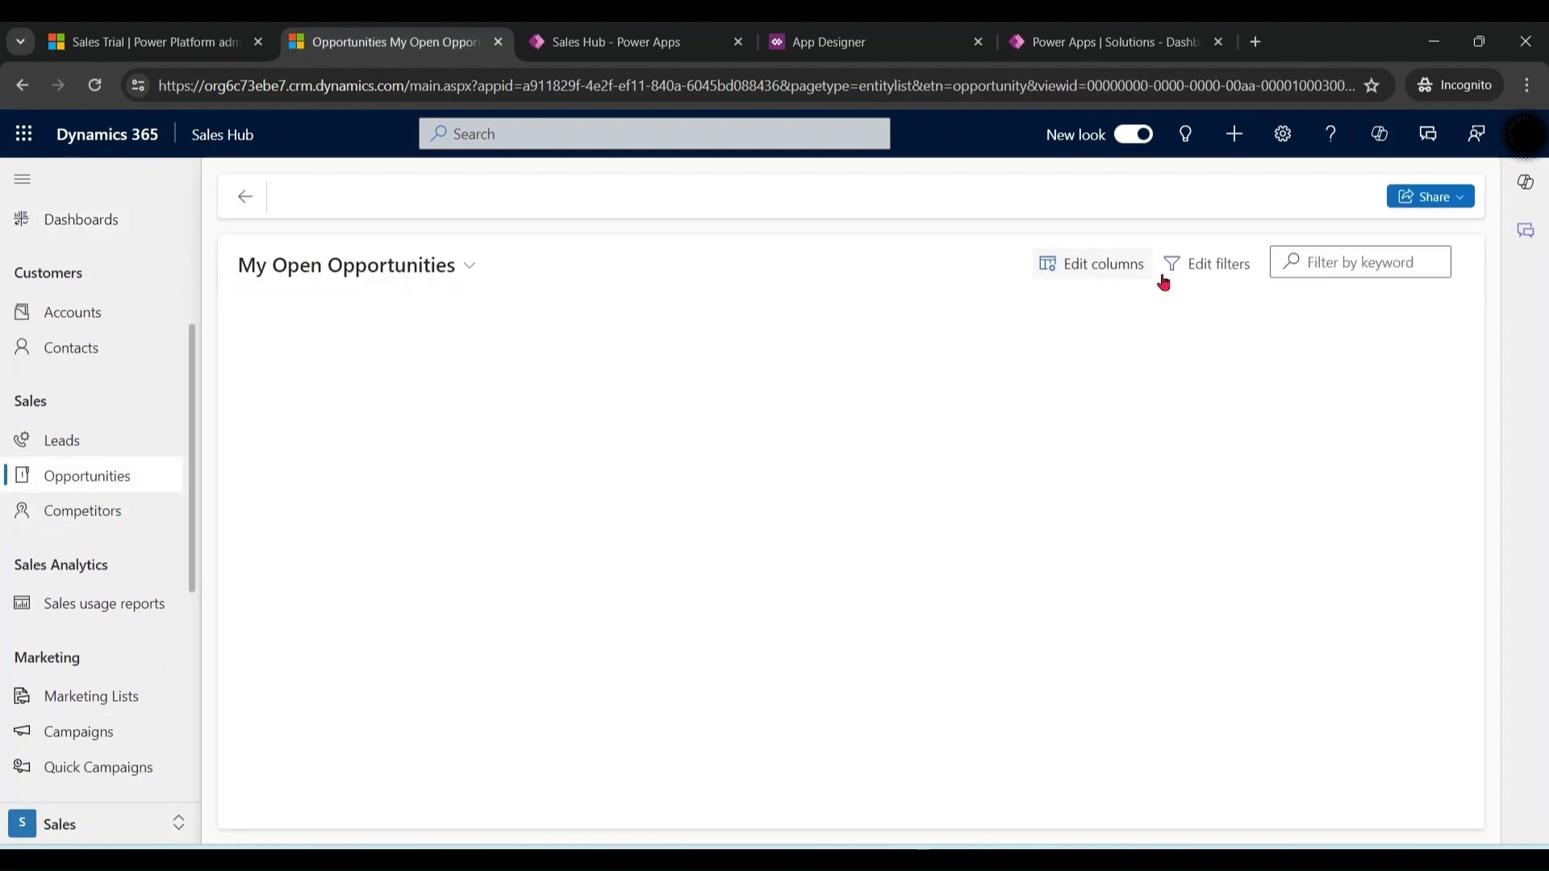
click(1261, 199)
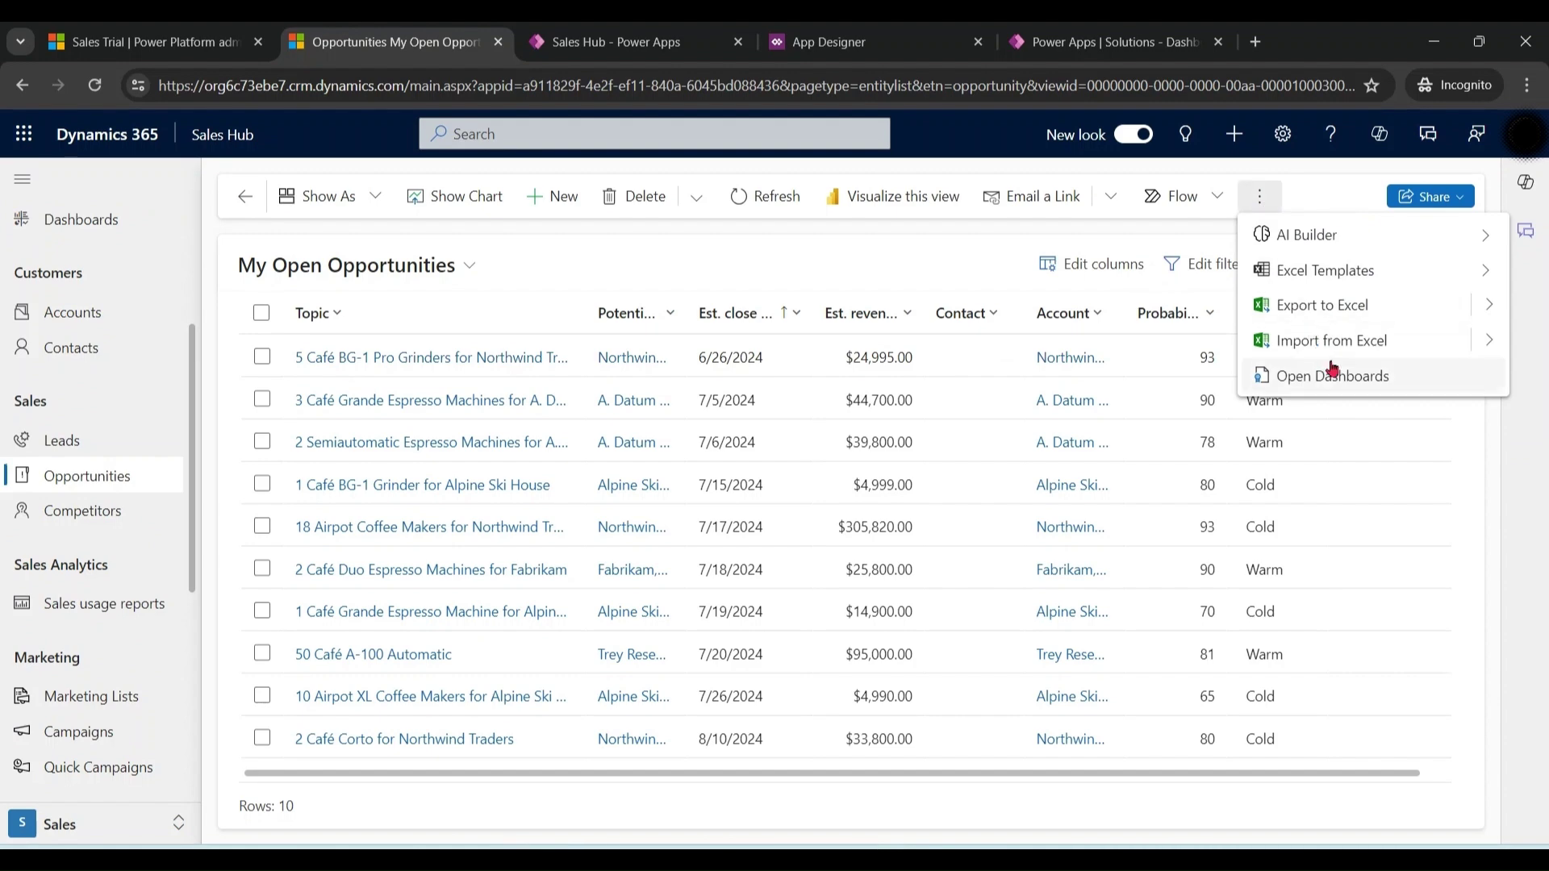
click(1344, 386)
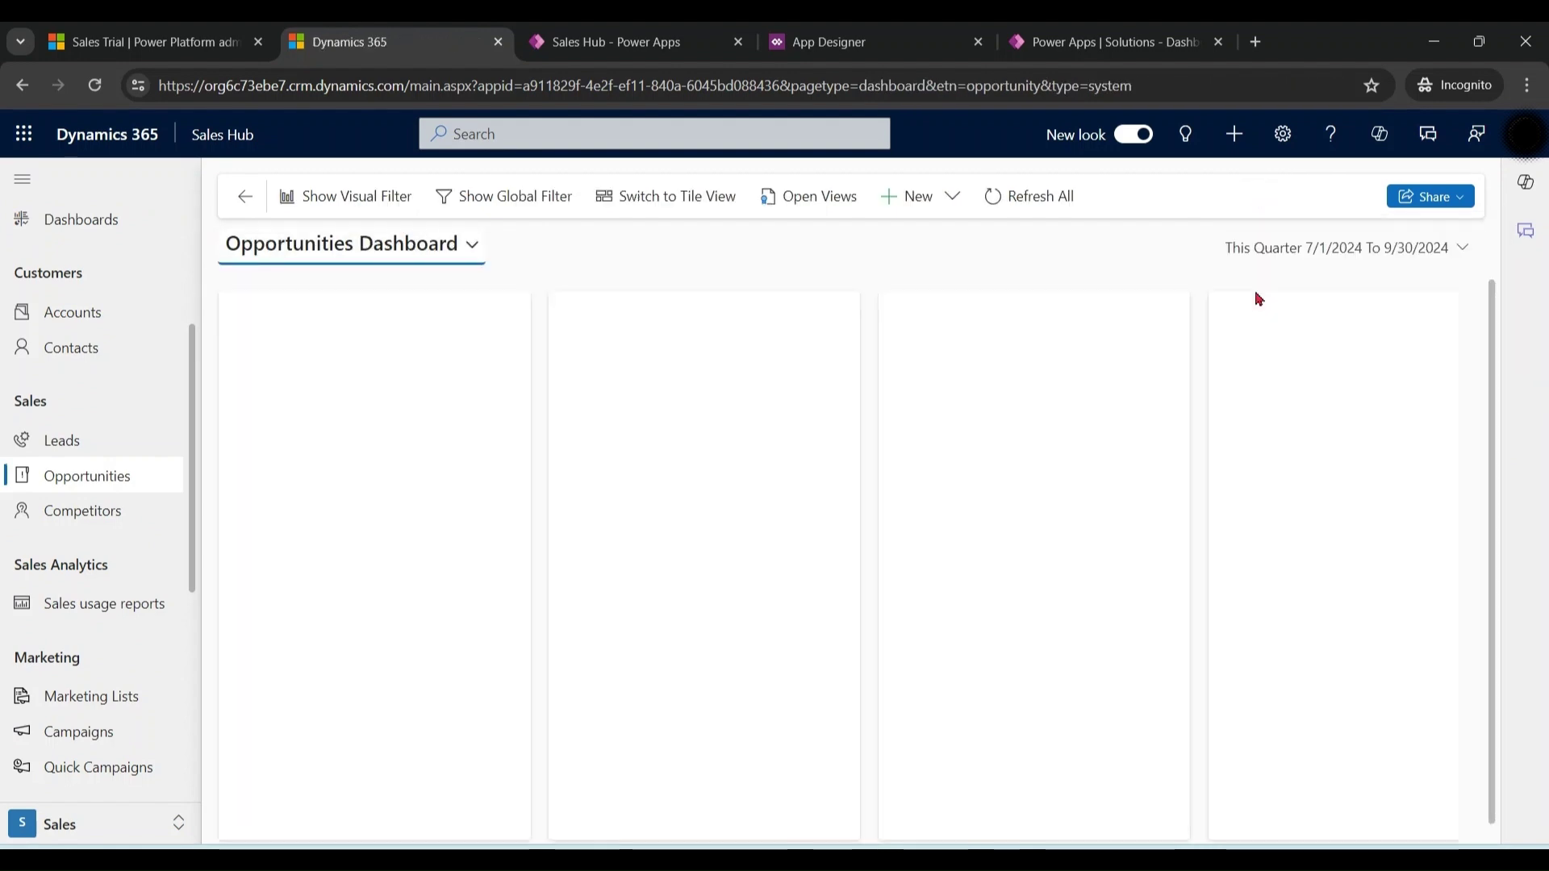